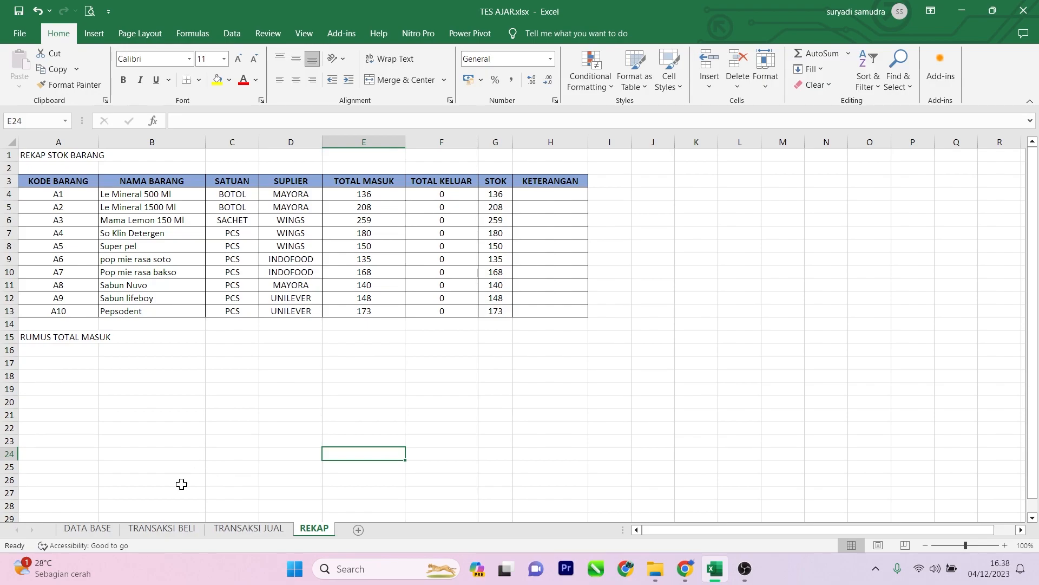
Step: Review the incoming goods records on the TRANSAKSI BELI sheet from the first row to the last
left_click(184, 528)
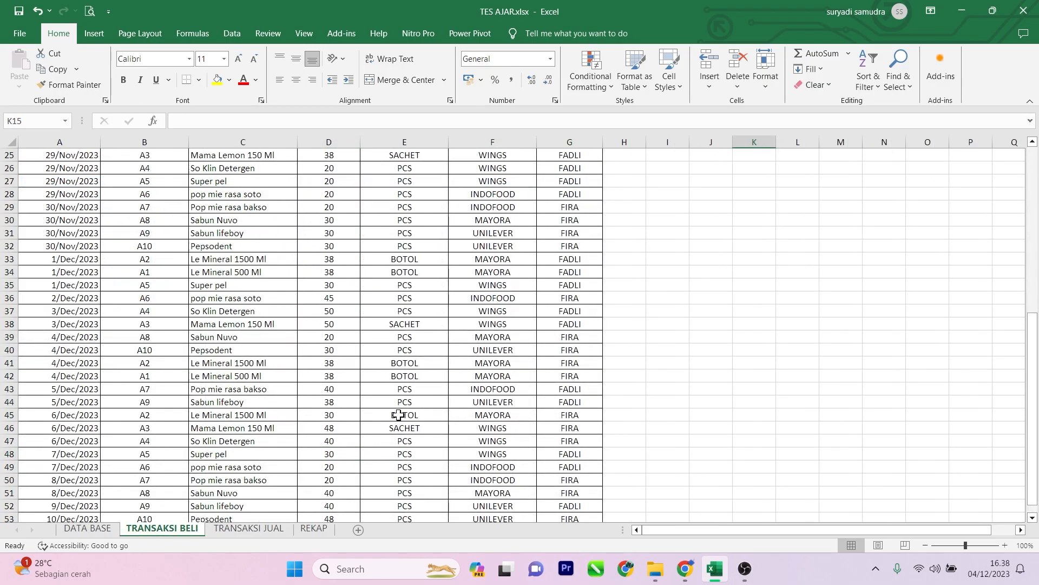
scroll(313, 388, "up", 8)
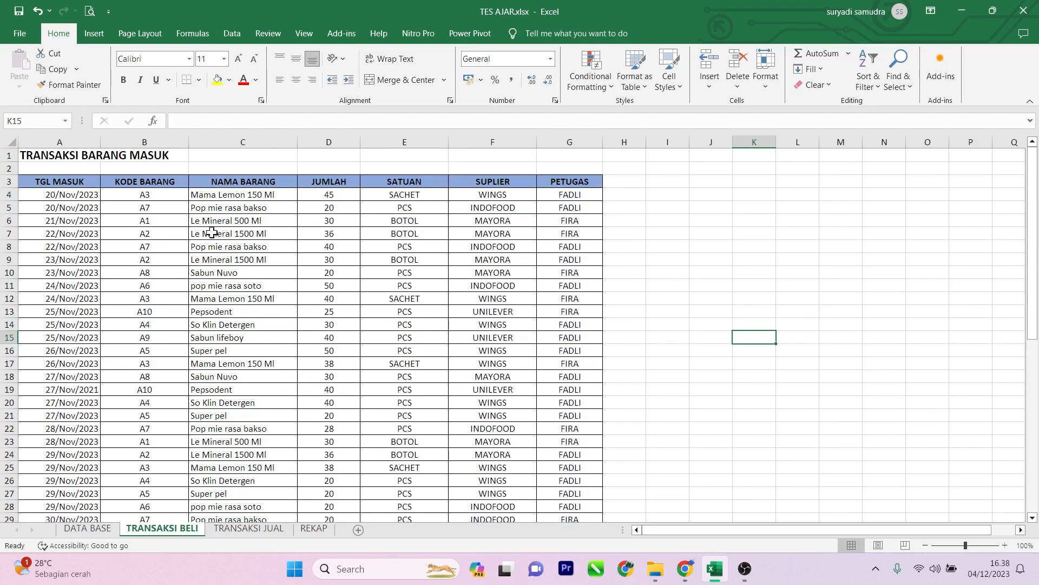
scroll(435, 256, "down", 1)
scroll(303, 252, "down", 7)
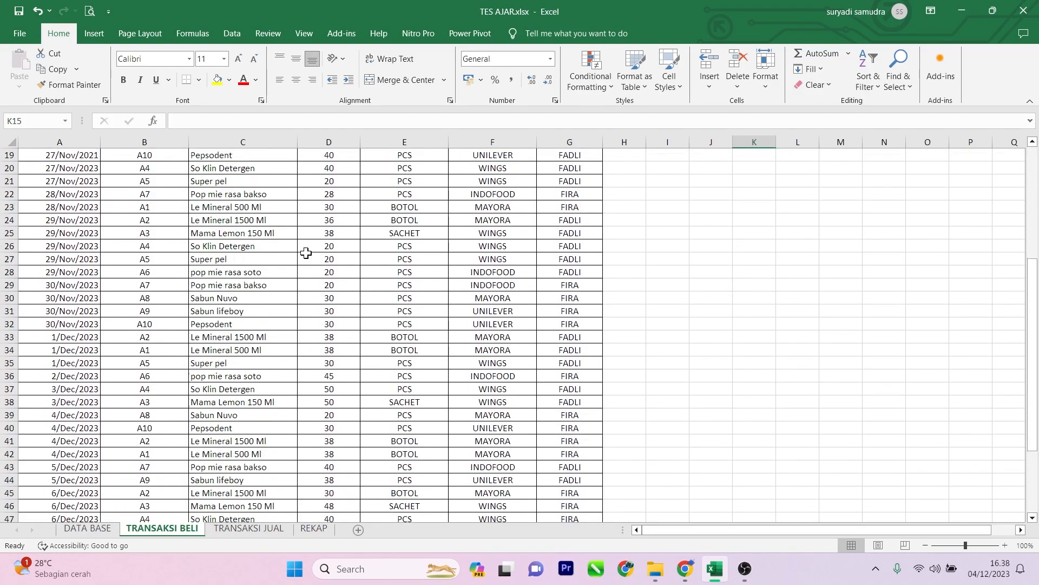
scroll(306, 255, "down", 2)
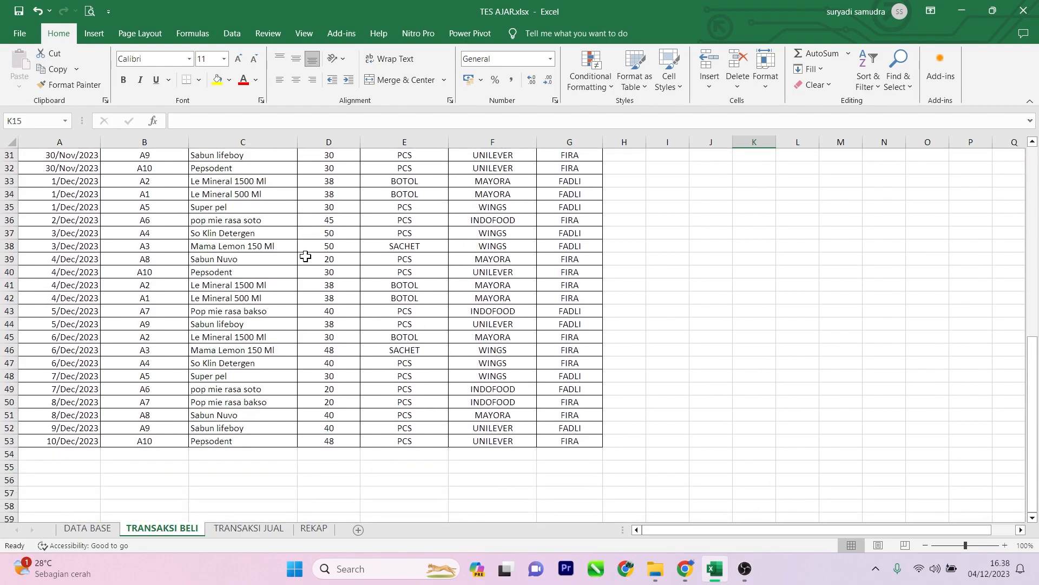
Step: Examine the stock summary table on the REKAP sheet, including the formulas in the TOTAL MASUK, TOTAL KELUAR and STOK columns
left_click(314, 528)
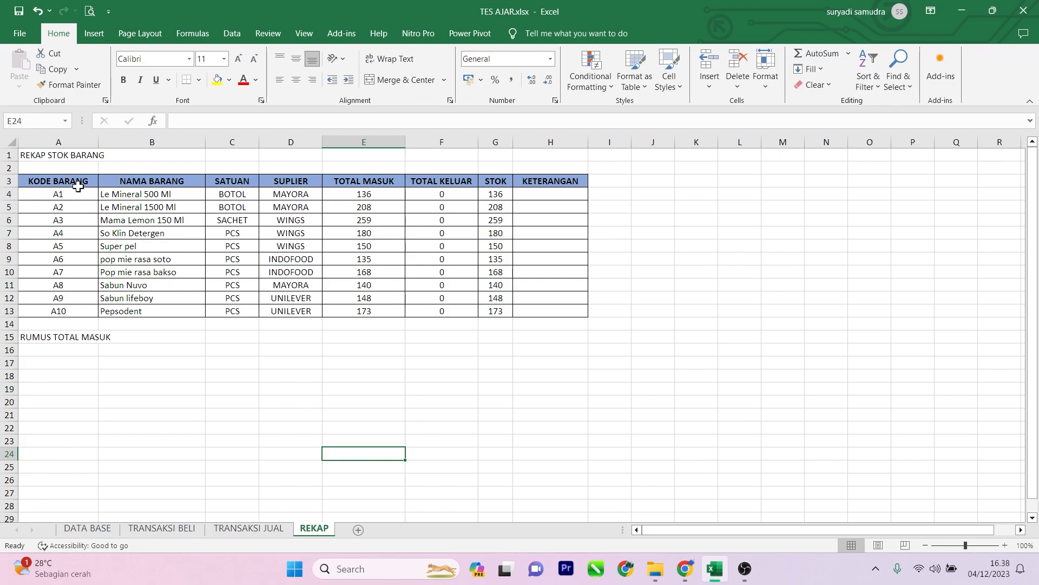
left_click_drag(46, 179, 360, 206)
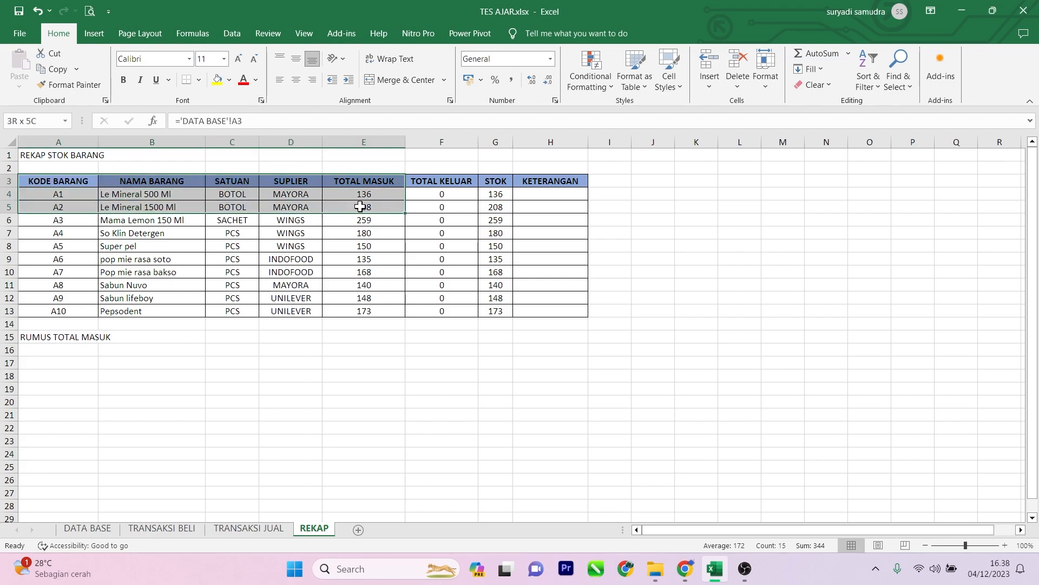
left_click(349, 261)
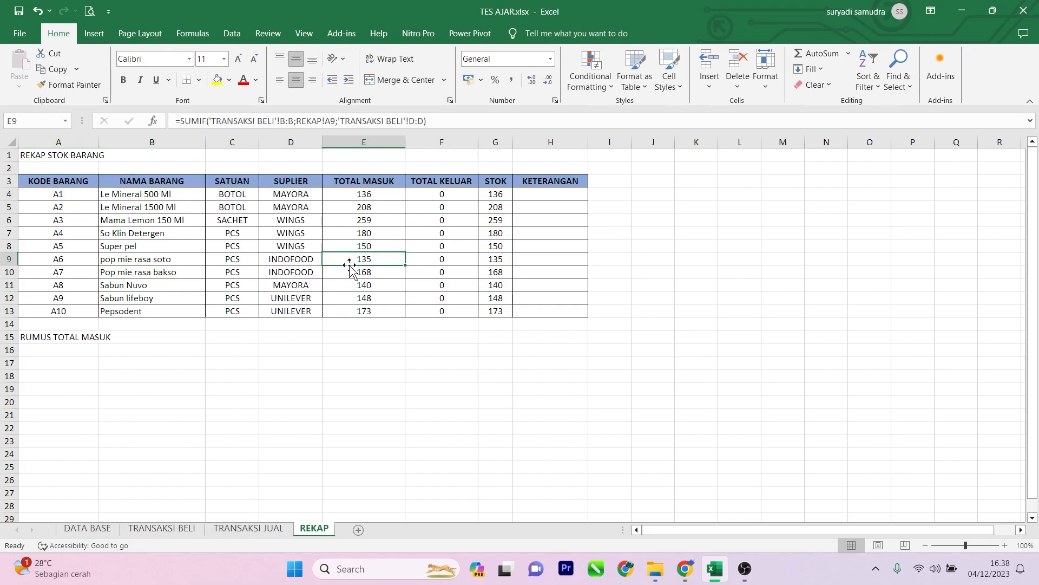
left_click_drag(63, 180, 545, 304)
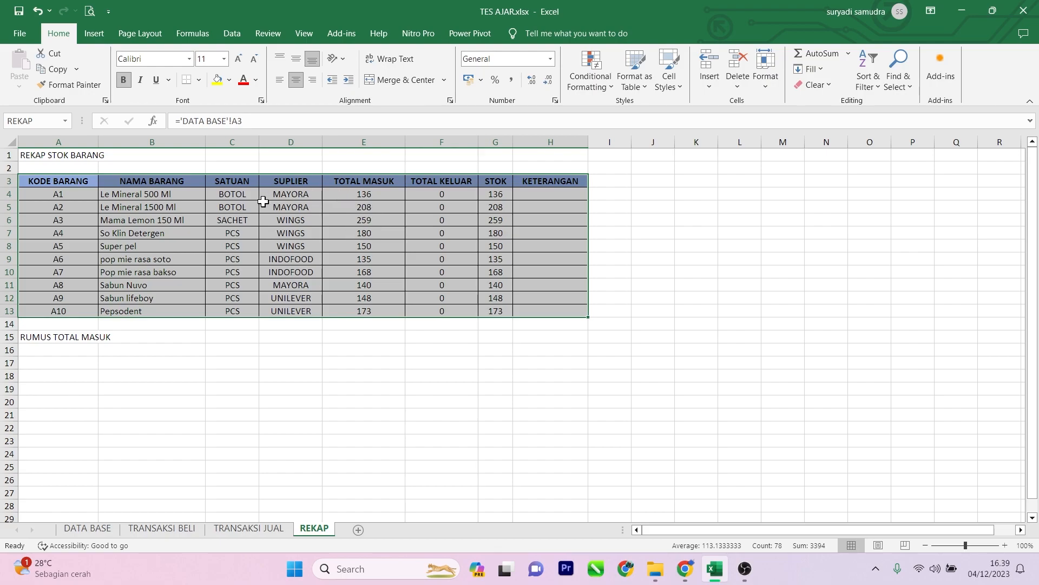
left_click(345, 220)
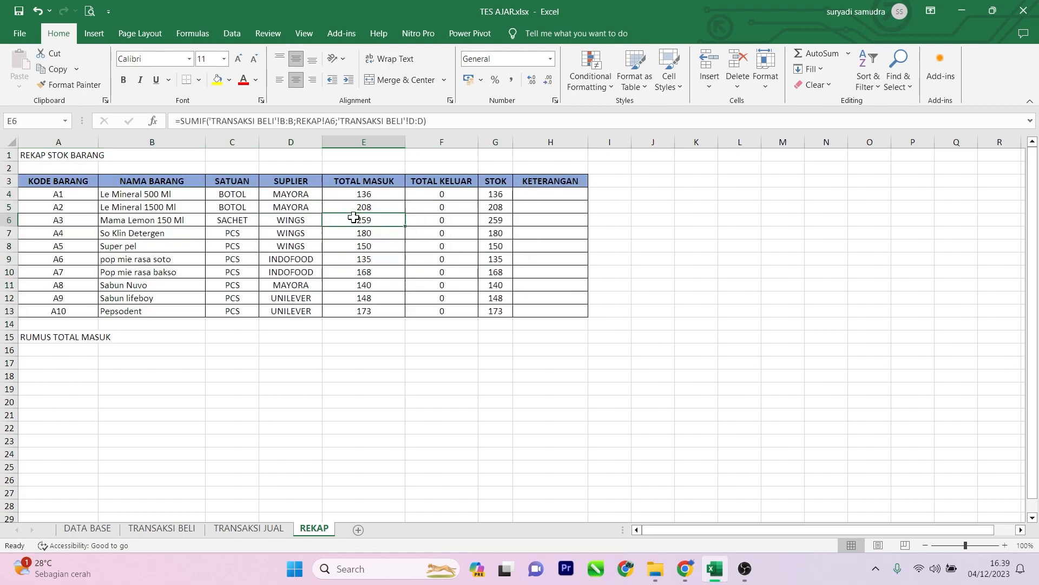
left_click(380, 195)
left_click(493, 196)
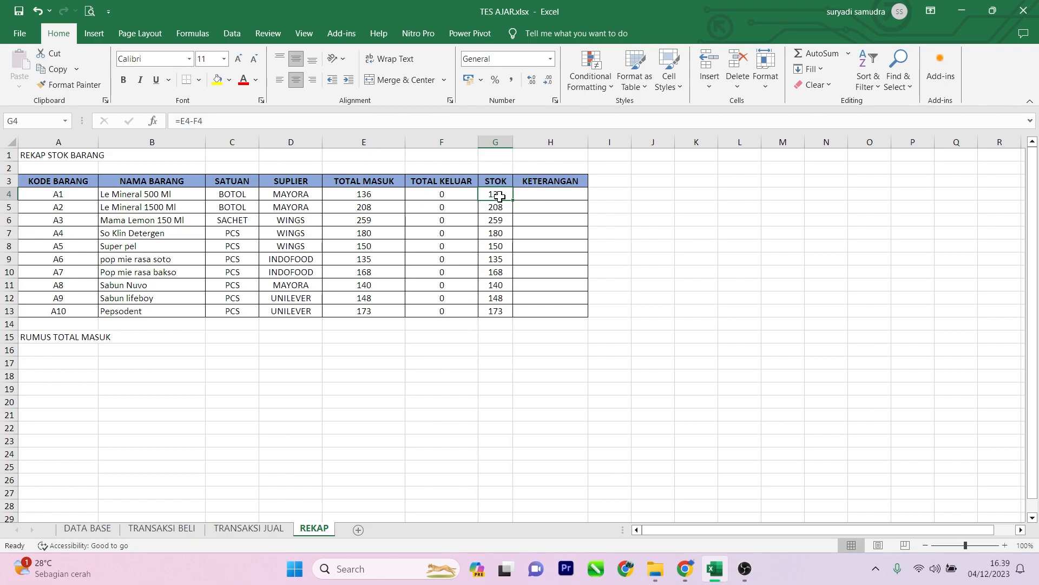
left_click(362, 194)
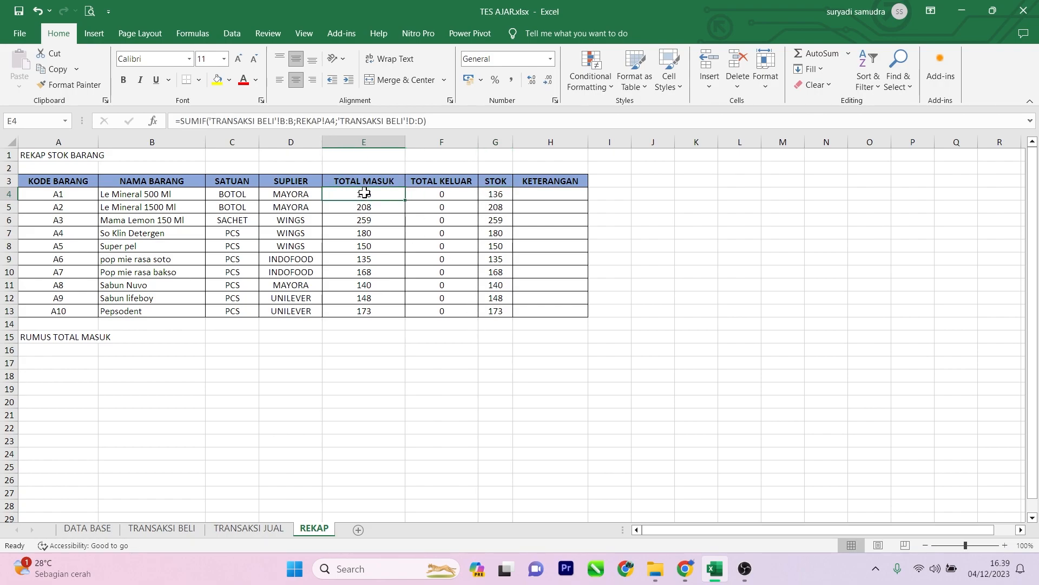
left_click(418, 192)
left_click(496, 195)
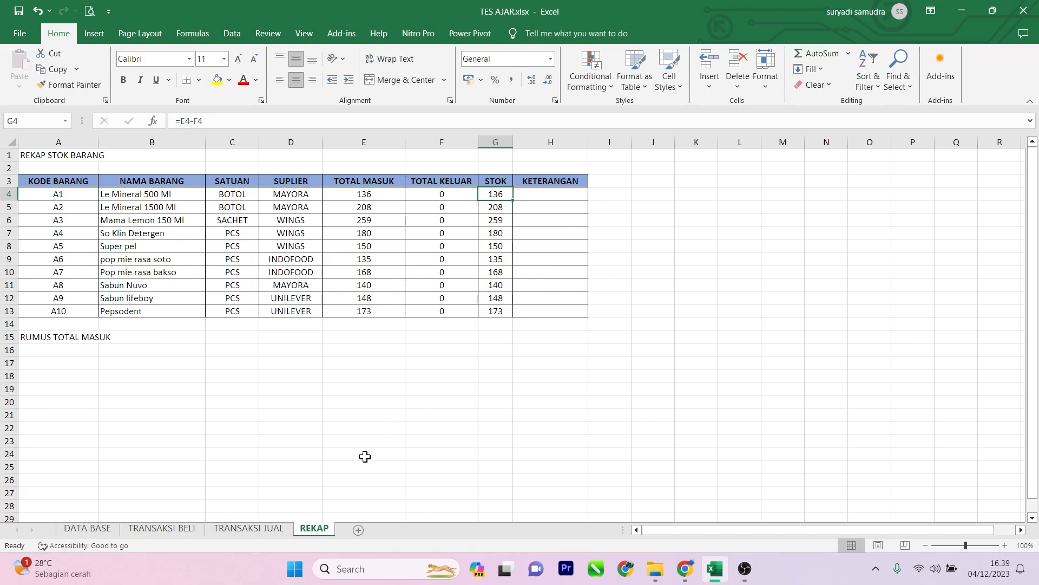
Step: Look over the empty outgoing goods table and its columns on the TRANSAKSI JUAL sheet
left_click(259, 534)
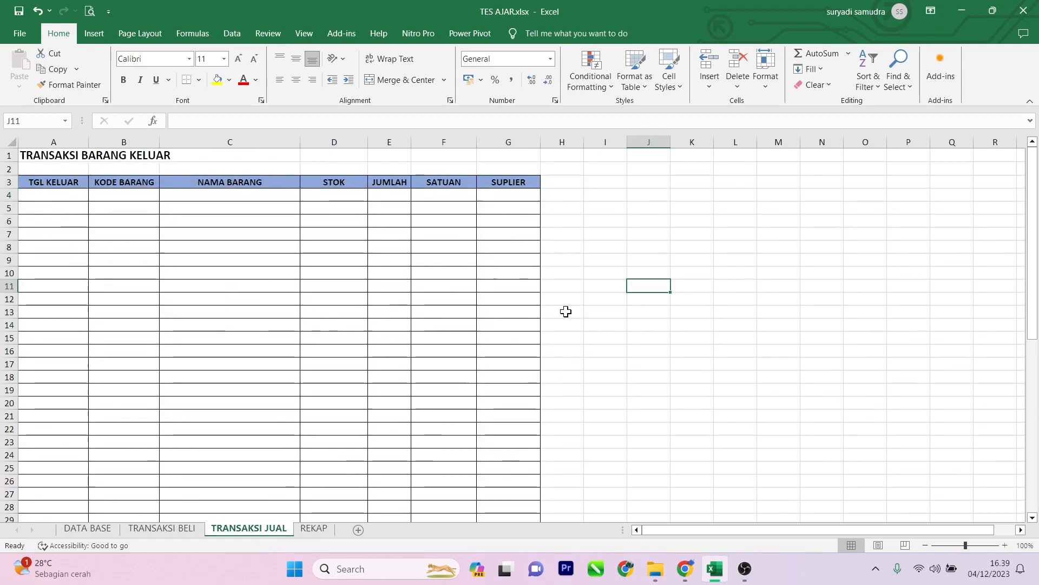
left_click(62, 197)
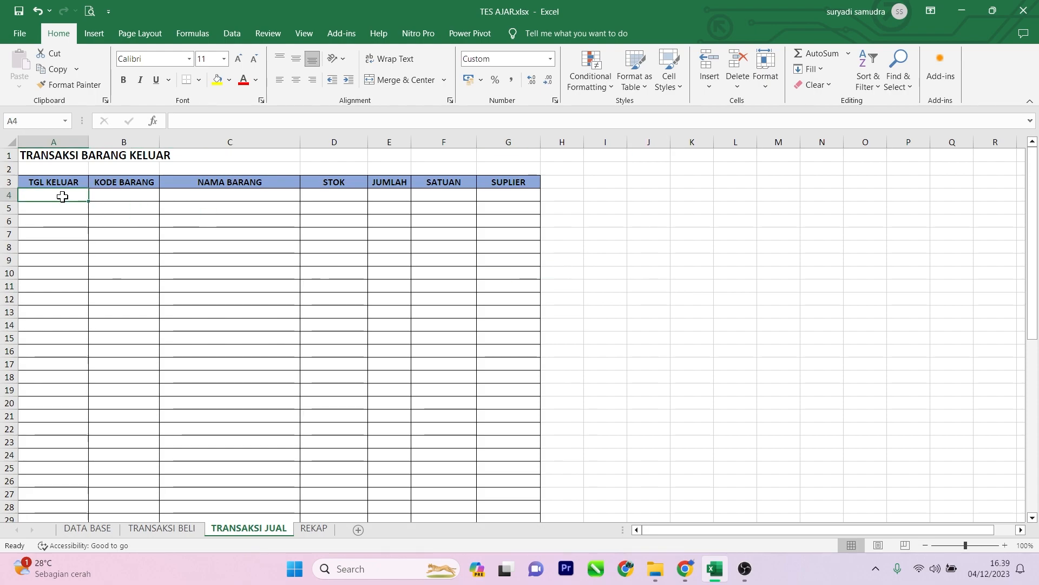
left_click(196, 195)
left_click(341, 195)
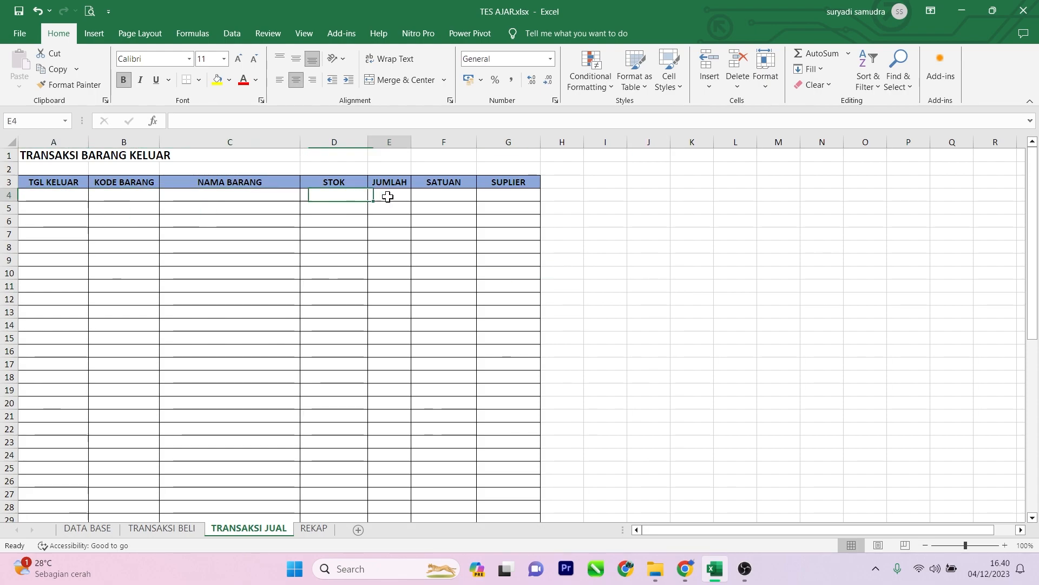
left_click(385, 195)
left_click(492, 209)
left_click(397, 204)
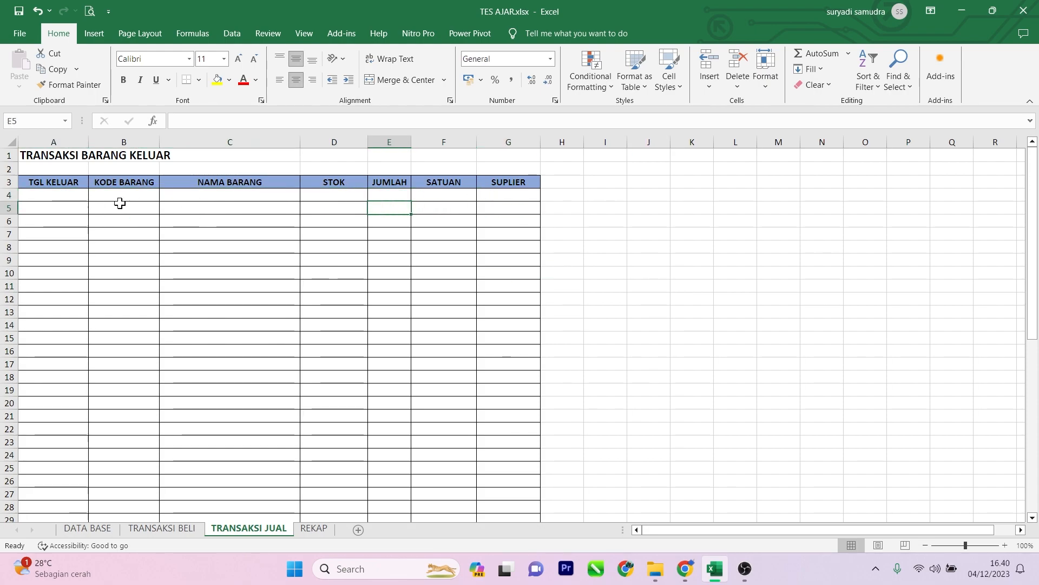
Step: Enter the date 4/12 in the first TGL KELUAR row of the outgoing goods table
left_click(60, 193)
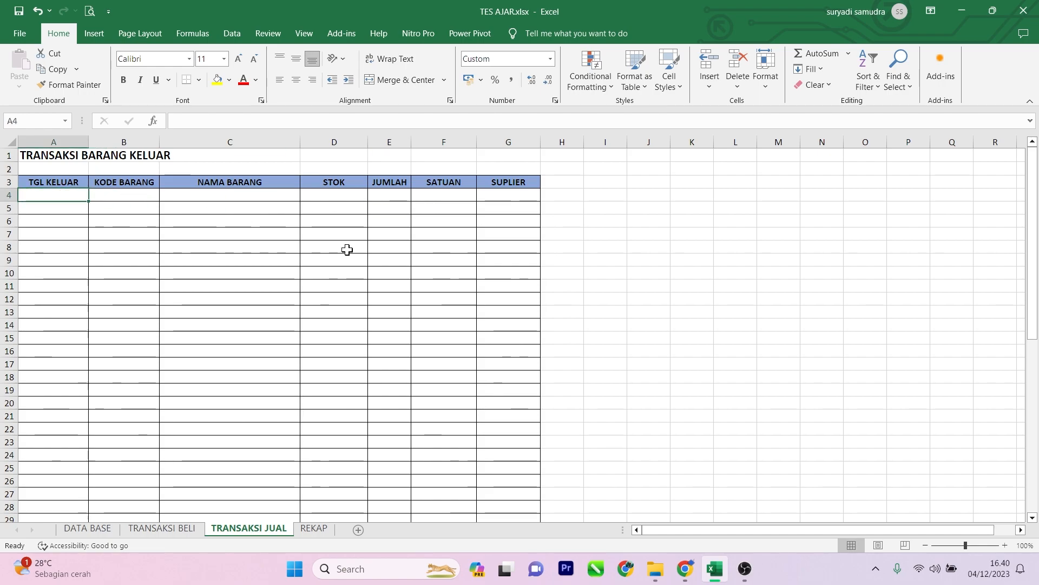
type("4/12")
key("Tab")
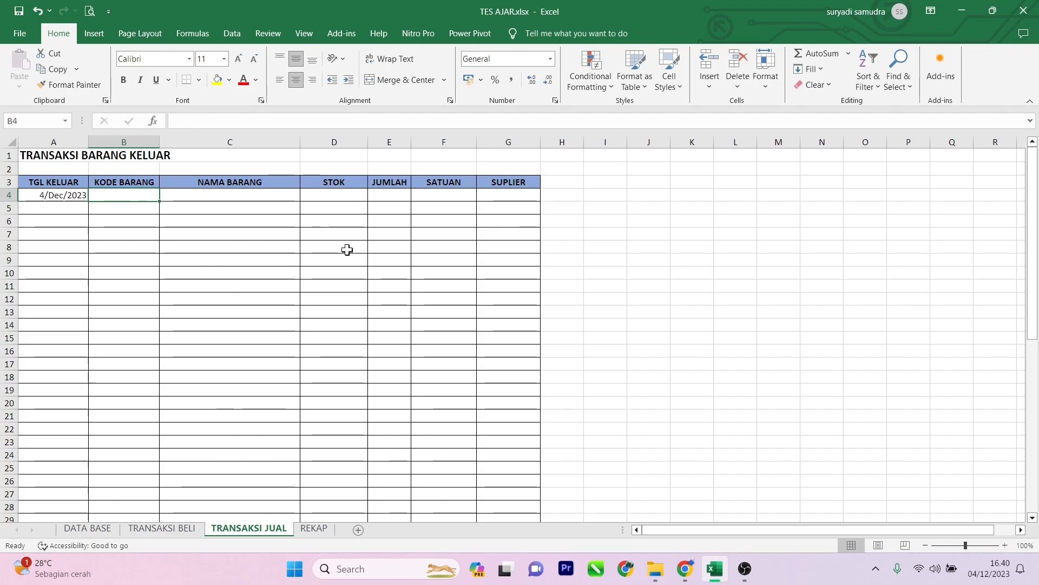
Step: Look up the item codes and names in the DATA BASE sheet's item table for the first outgoing transaction
left_click(131, 210)
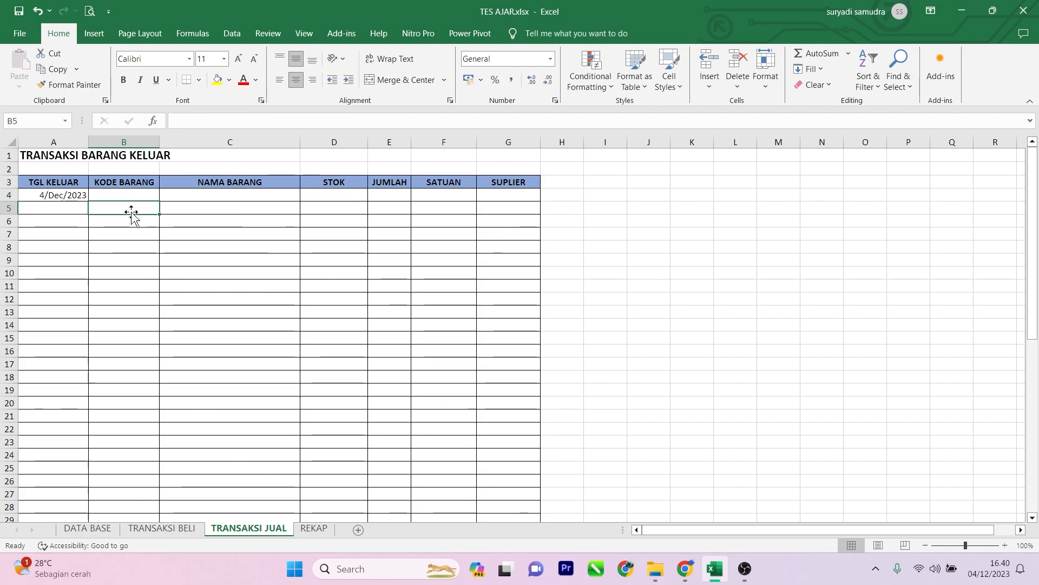
left_click(135, 194)
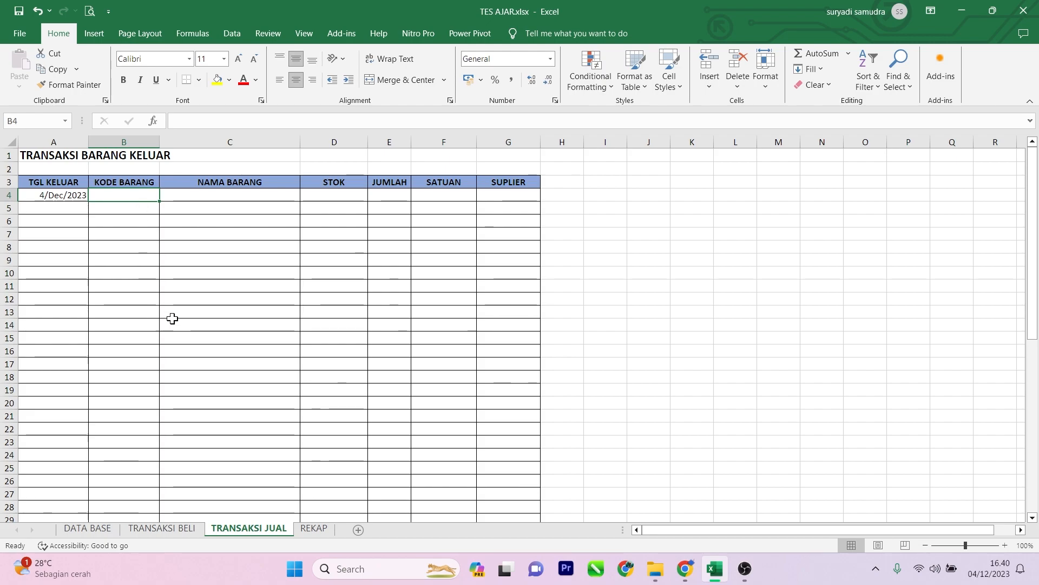
left_click(97, 534)
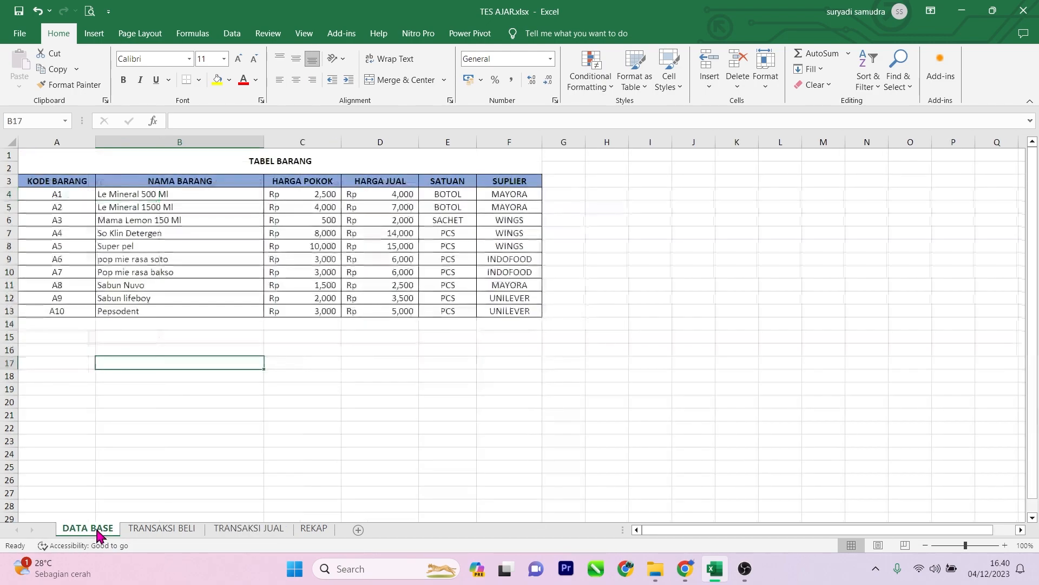
mouse_move(56, 195)
left_mouse_down()
mouse_move(58, 228)
mouse_move(72, 199)
left_mouse_up()
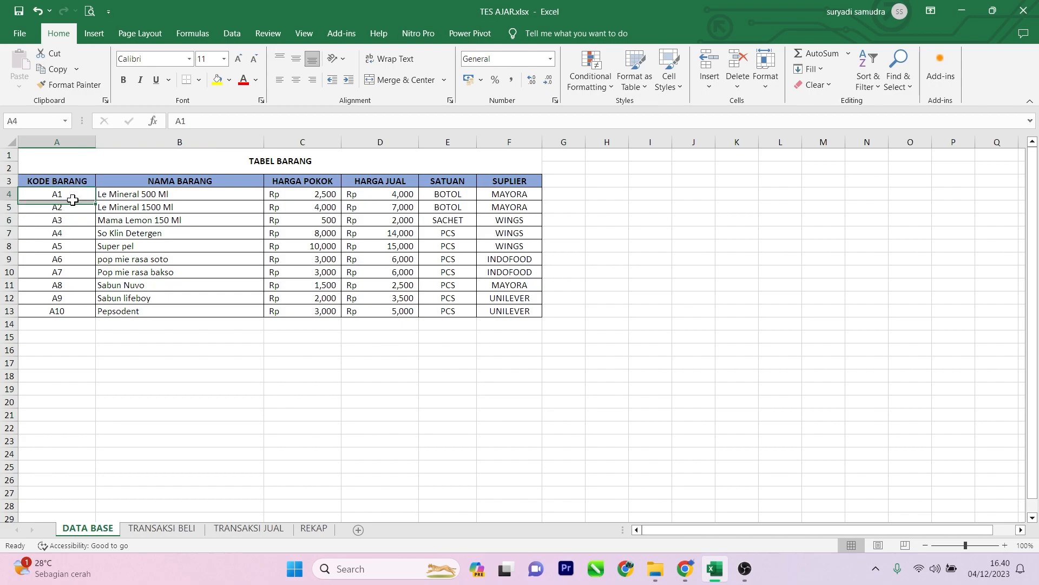
left_click(171, 530)
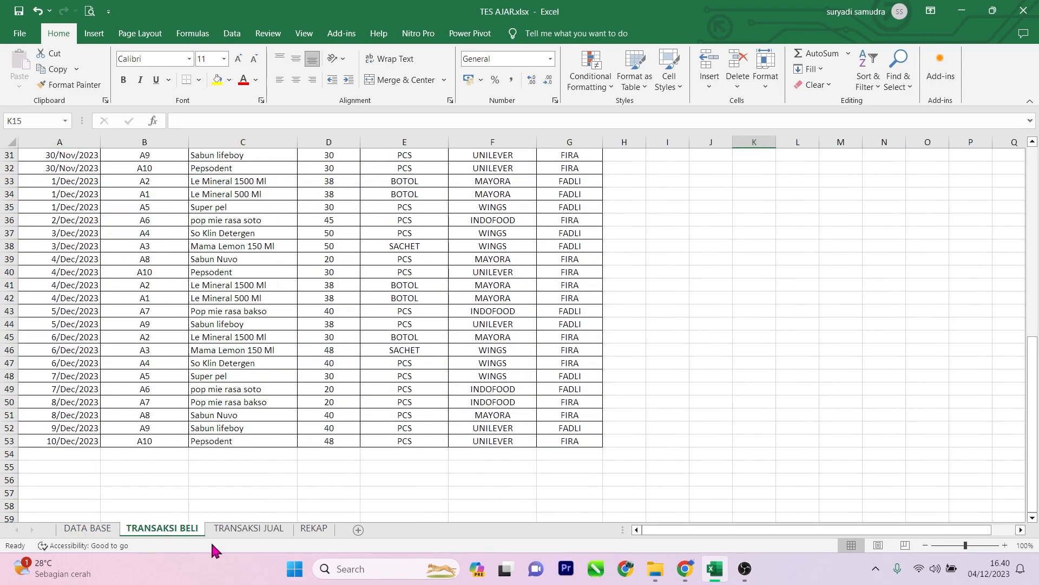
left_click(268, 530)
left_click(131, 193)
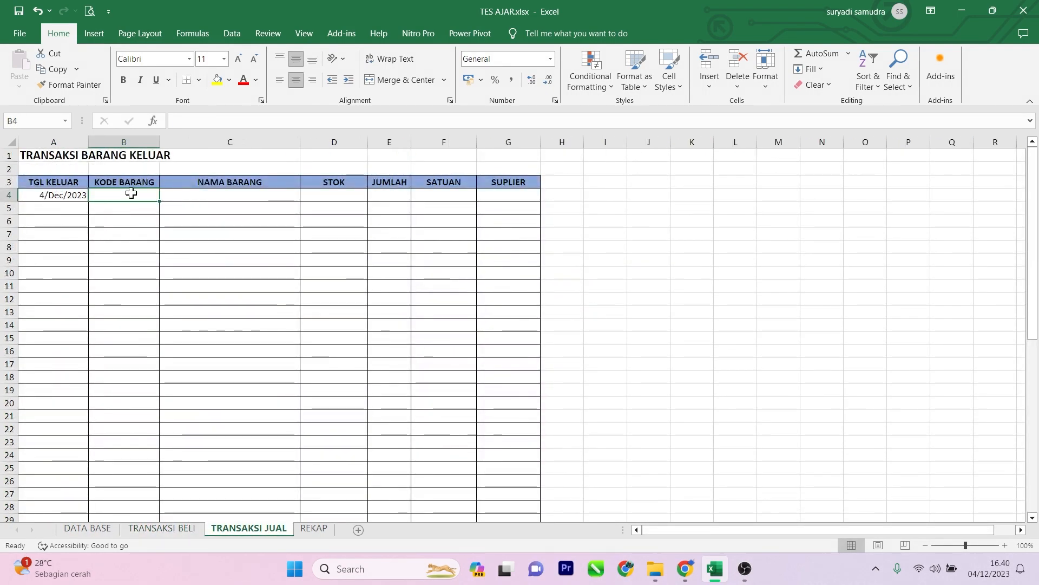
left_click(64, 529)
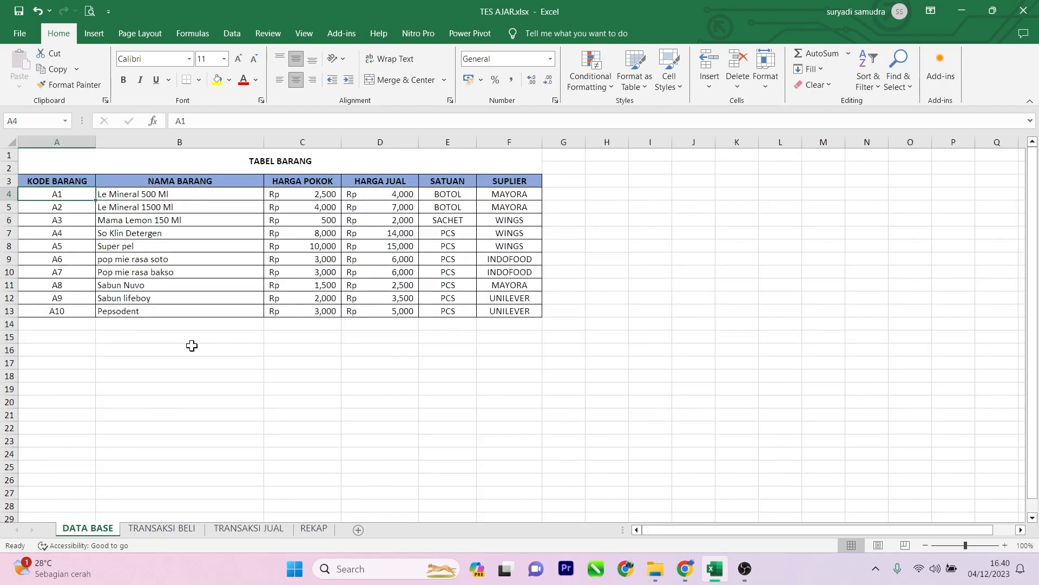
left_click(171, 207)
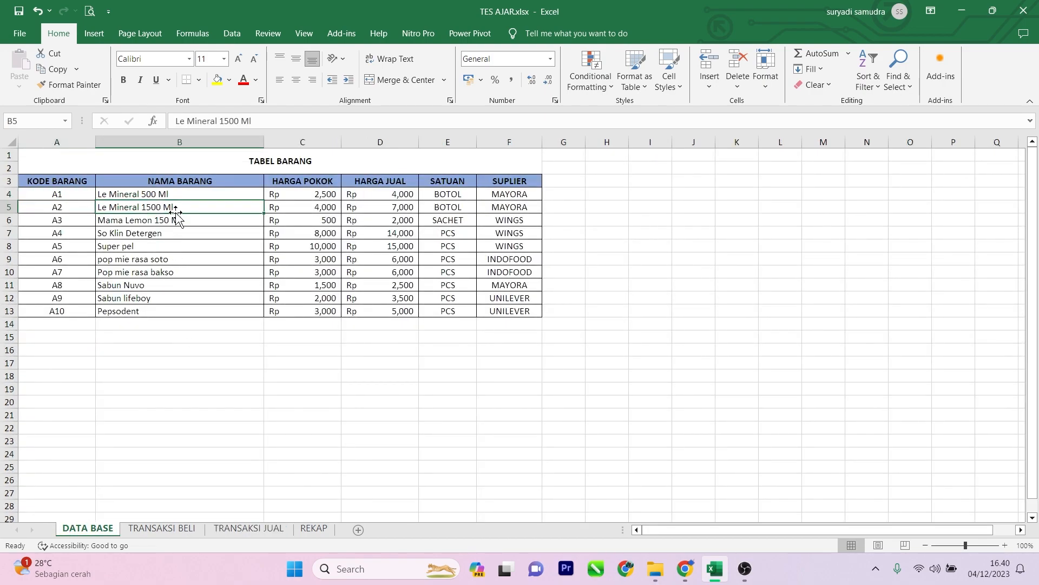
left_click(161, 529)
left_click(248, 529)
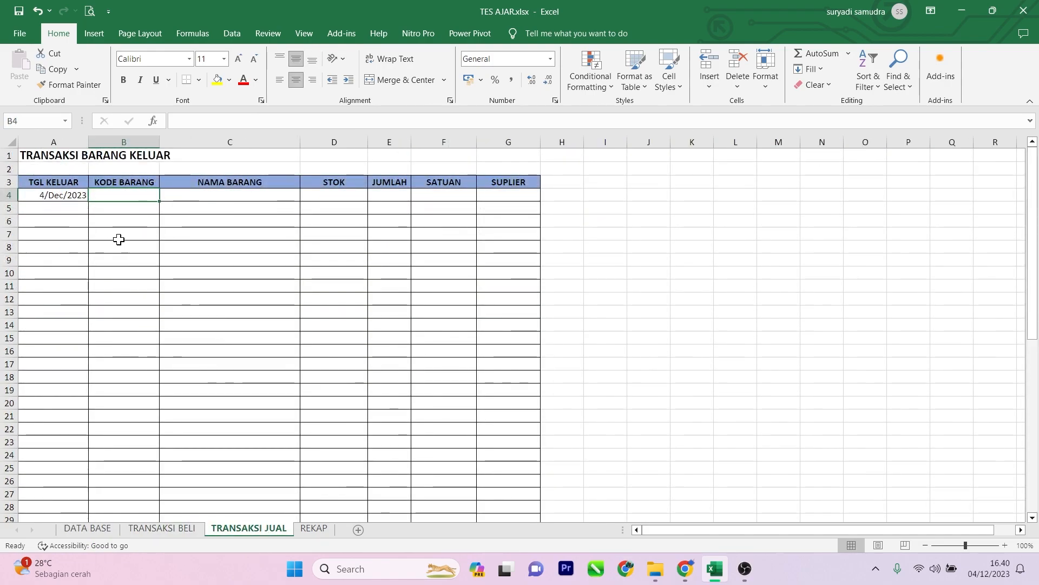
left_click(90, 528)
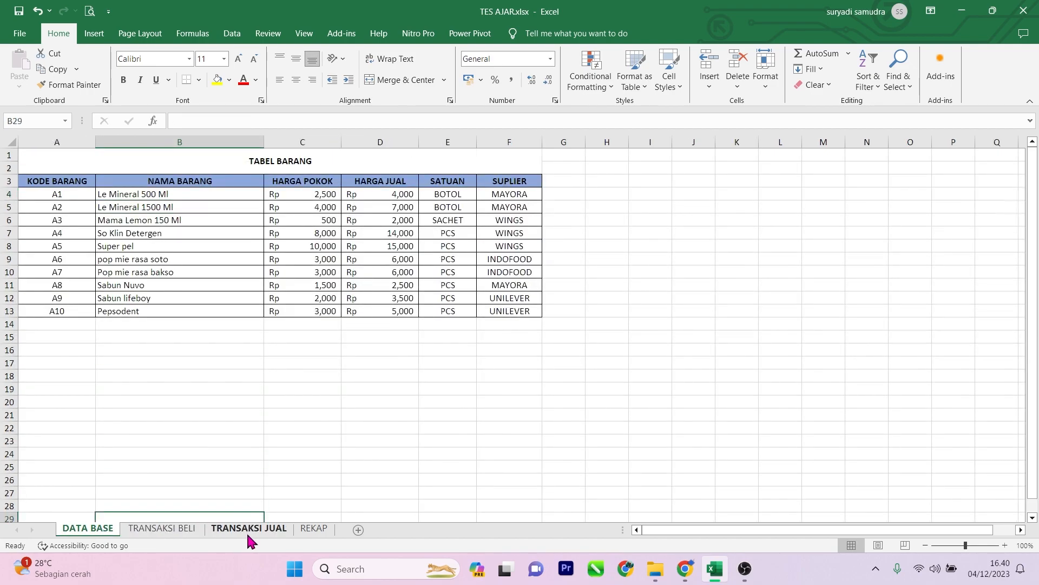
Step: Enter item code A2 in the first KODE BARANG row on the TRANSAKSI JUAL sheet
left_click(244, 526)
type("A2")
key("Tab")
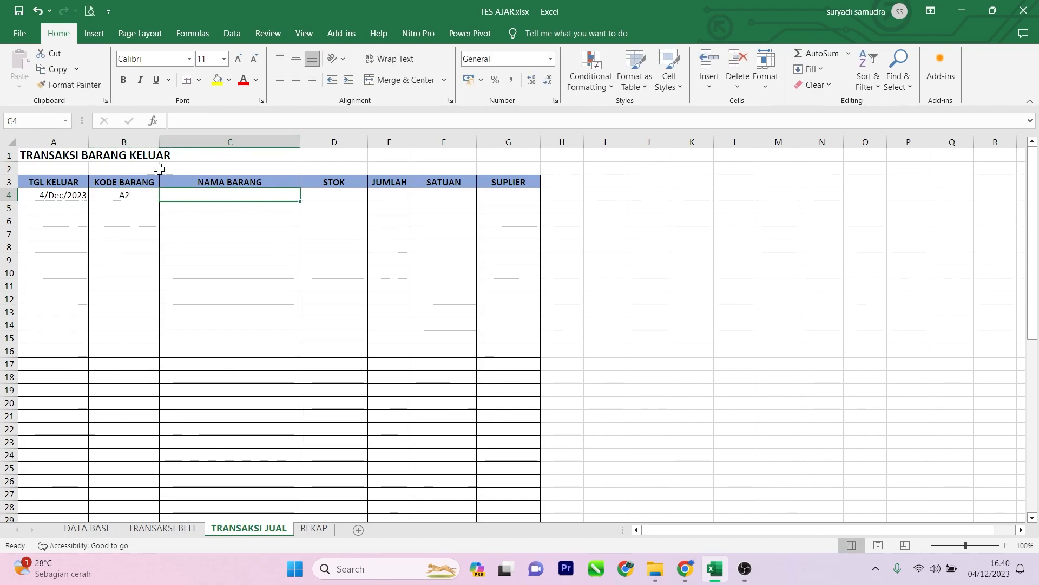
Step: Examine the STOK and JUMLAH columns of the outgoing goods table beside the first transaction
left_click(325, 195)
left_click(336, 181)
left_click(336, 140)
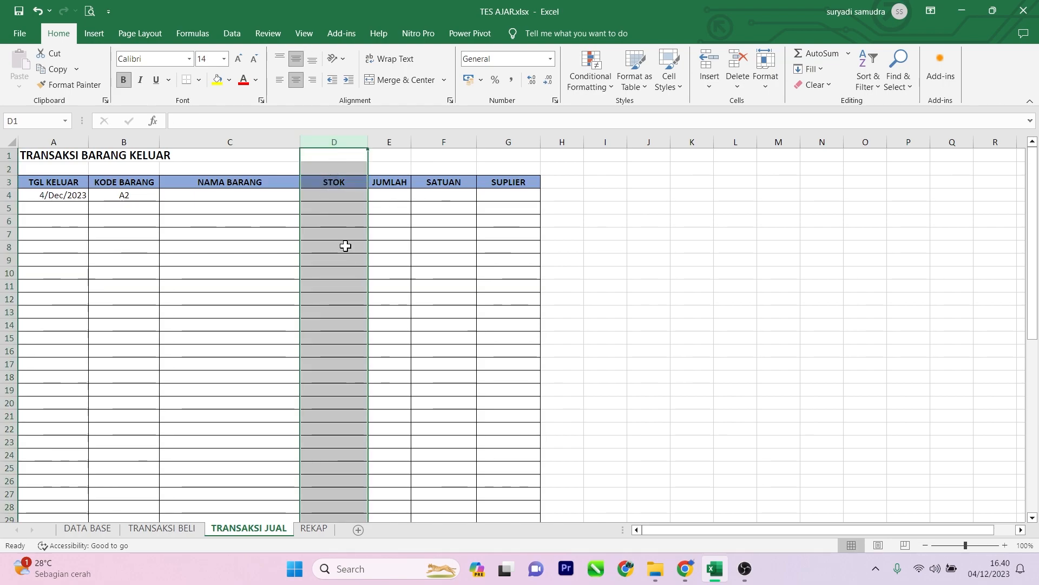
left_click(347, 195)
left_click(385, 193)
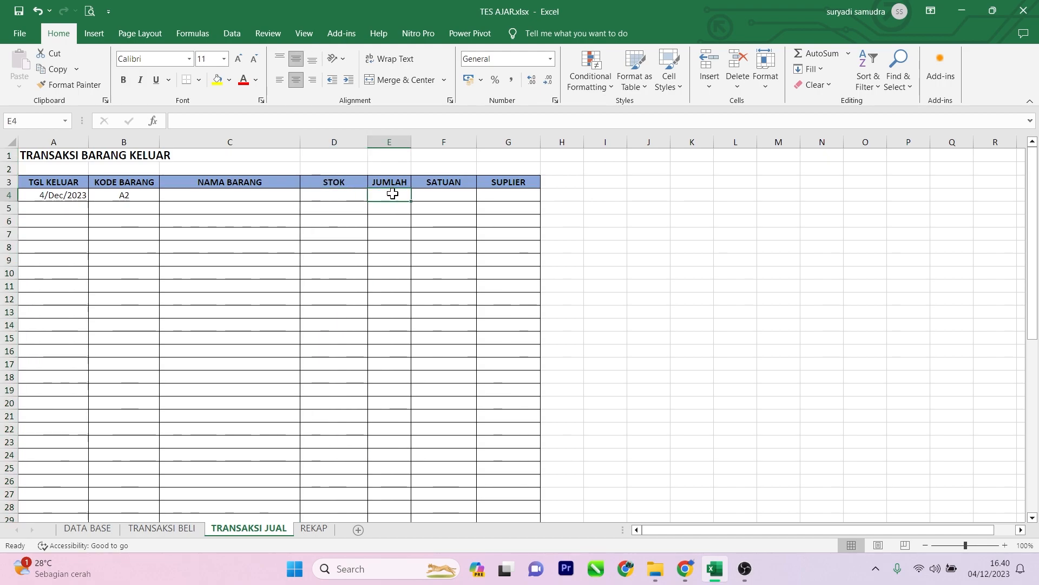
left_click(343, 192)
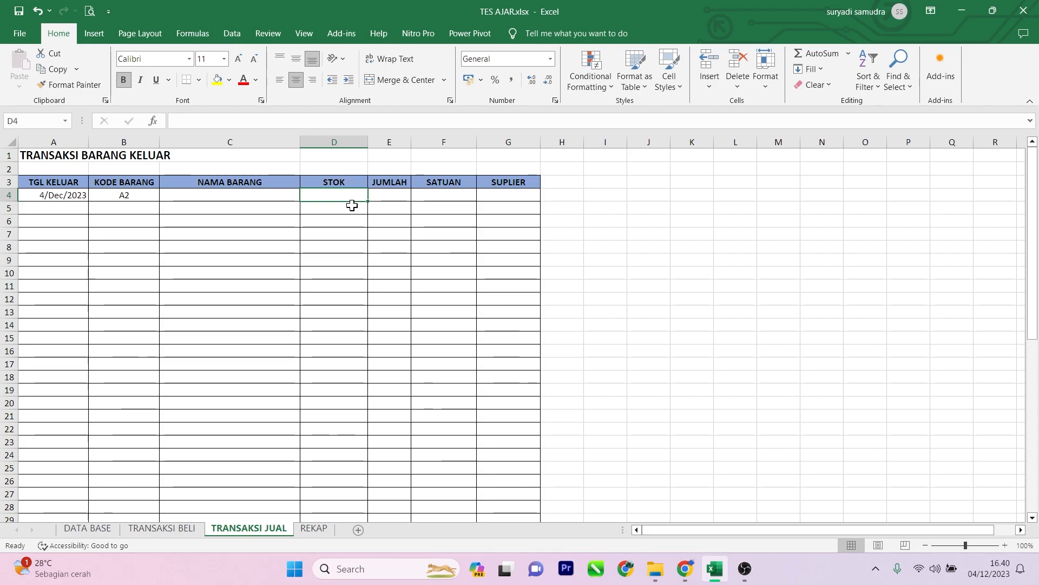
left_click(375, 197)
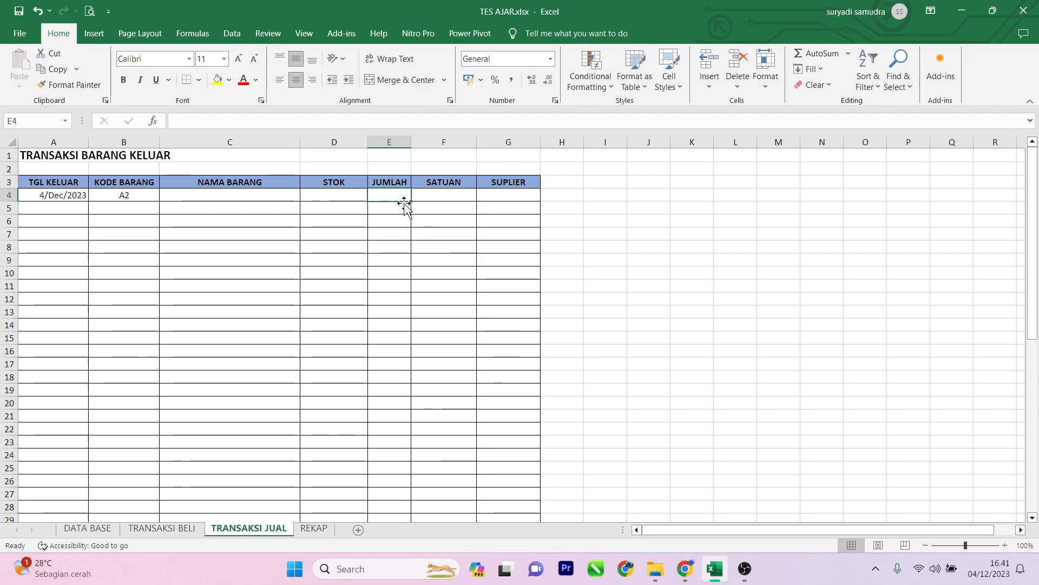
left_click(332, 143)
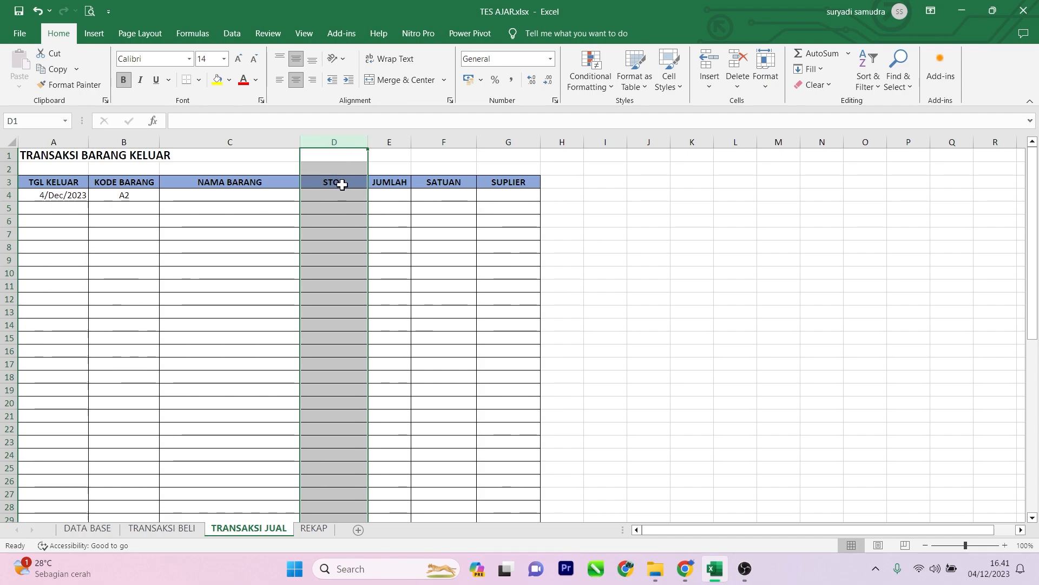
left_click(125, 210)
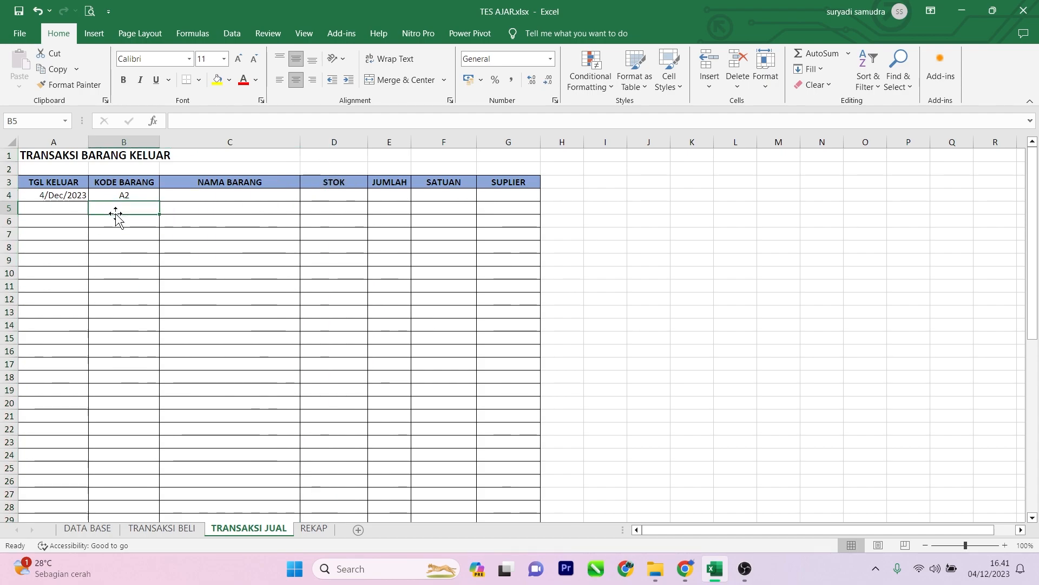
Step: Enter =VLOOKUP(B4;BARANG;2;0) in the first NAMA BARANG row to look up the item name from its code
left_click(198, 193)
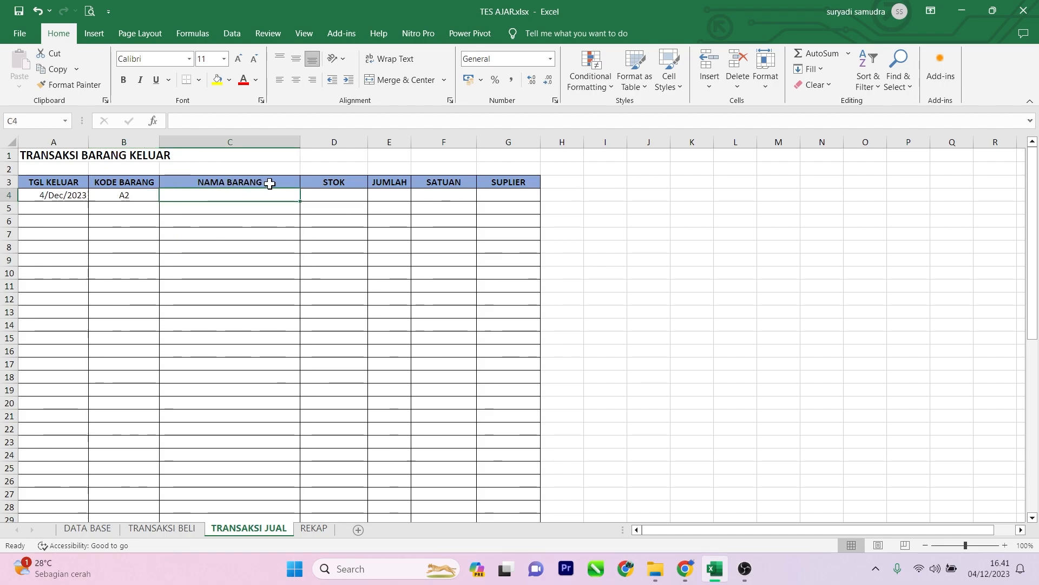
type("=VL")
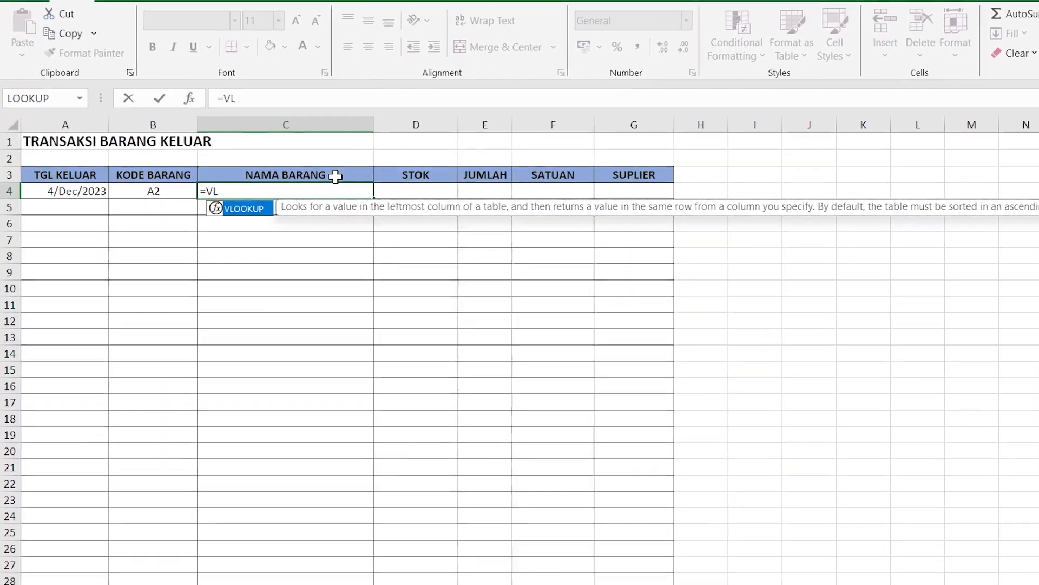
double_click(260, 209)
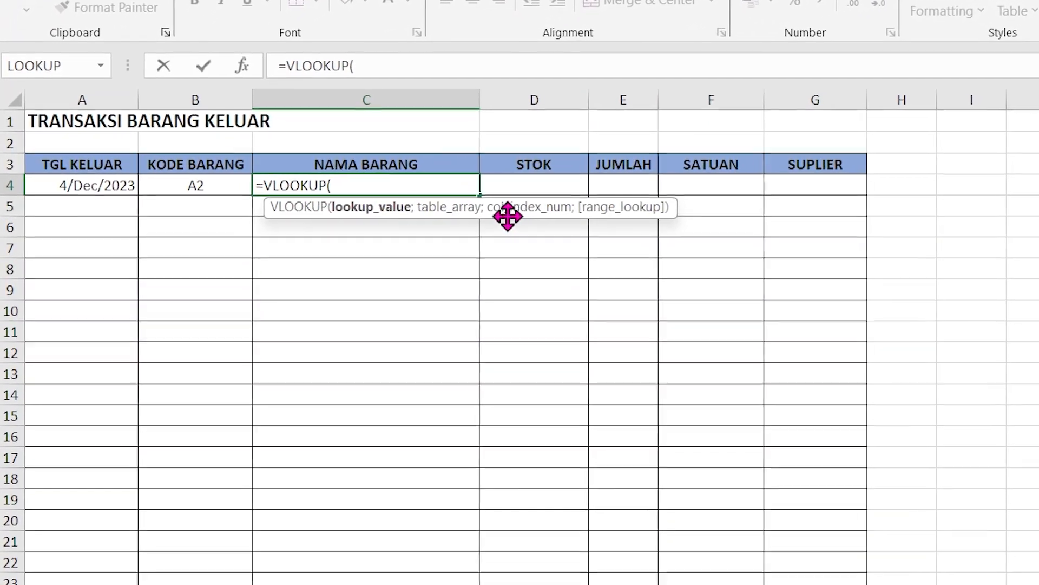
left_click(243, 179)
type(";")
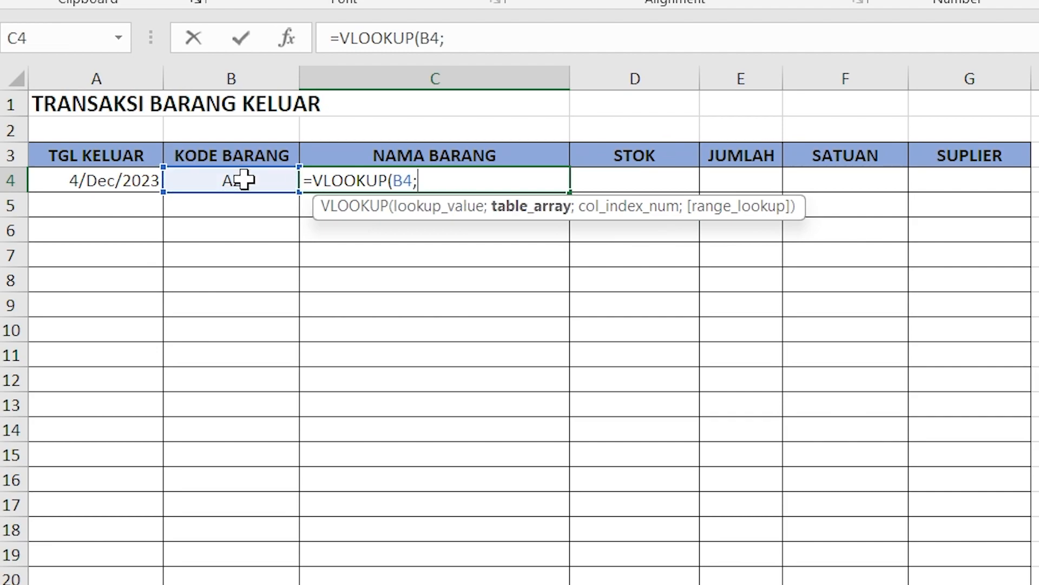
type("BRAN")
key("BackSpace")
key("BackSpace")
key("BackSpace")
type("ARA")
key("Tab")
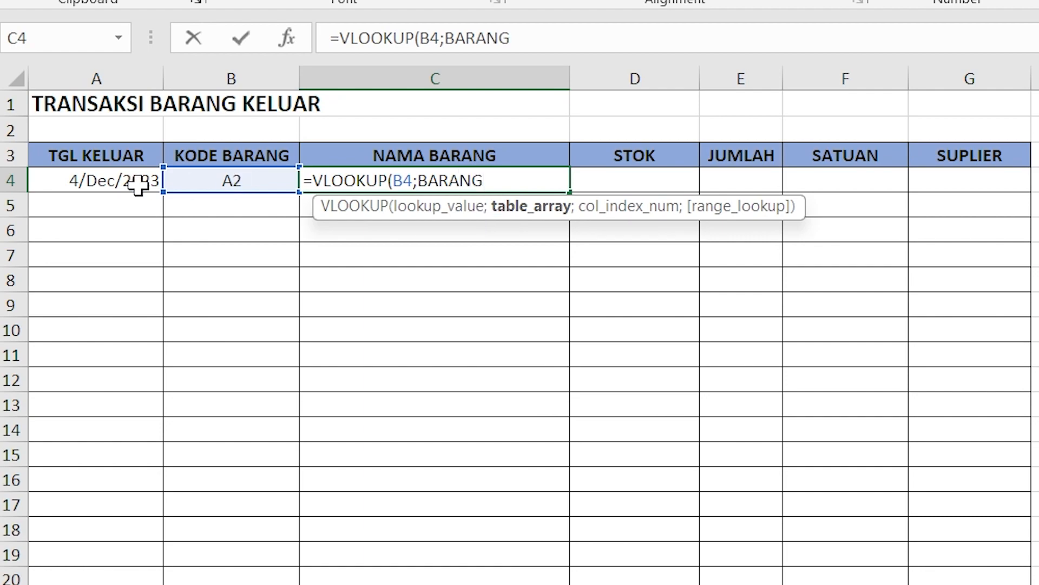
type(";")
type("2")
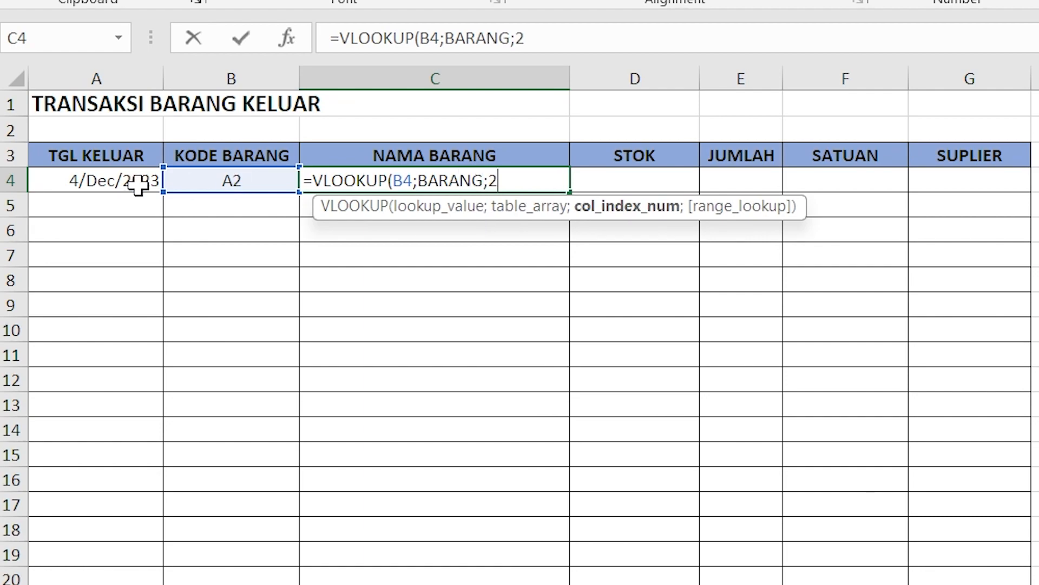
type(";0)")
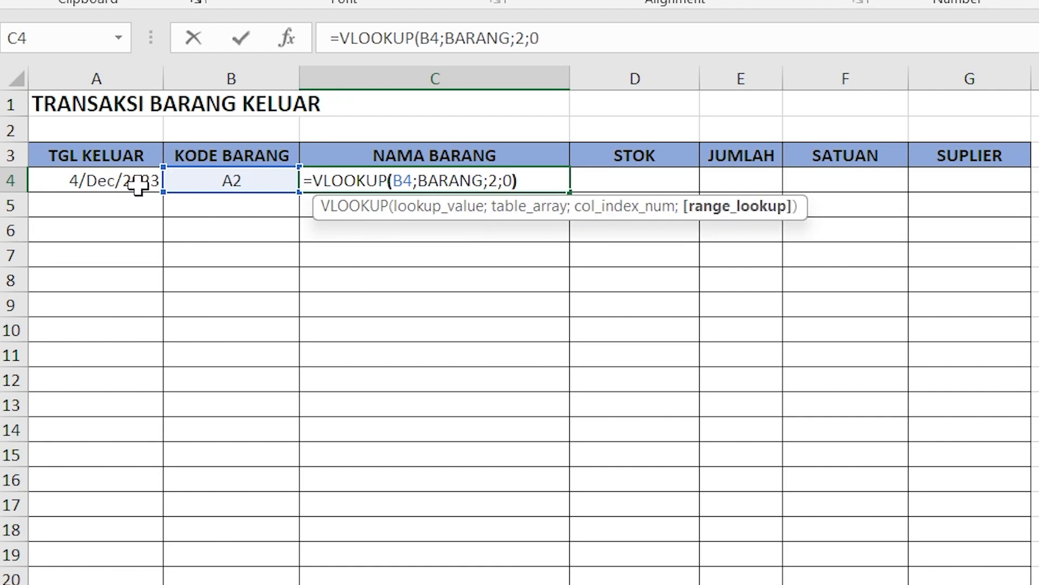
key("Return")
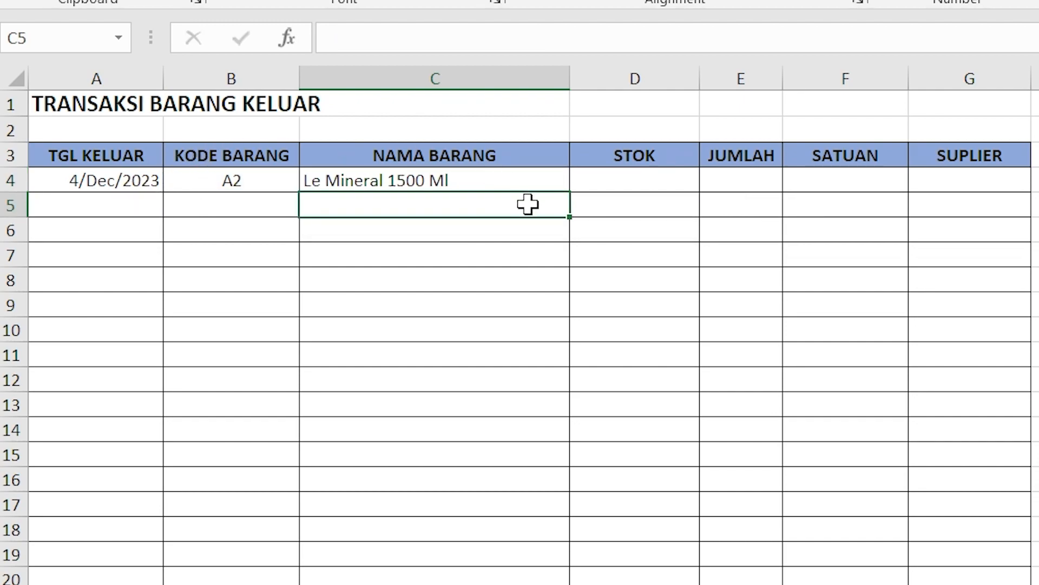
Step: Test the item name lookup by changing the first KODE BARANG entry to A1, A7 and back to A2
left_click(516, 182)
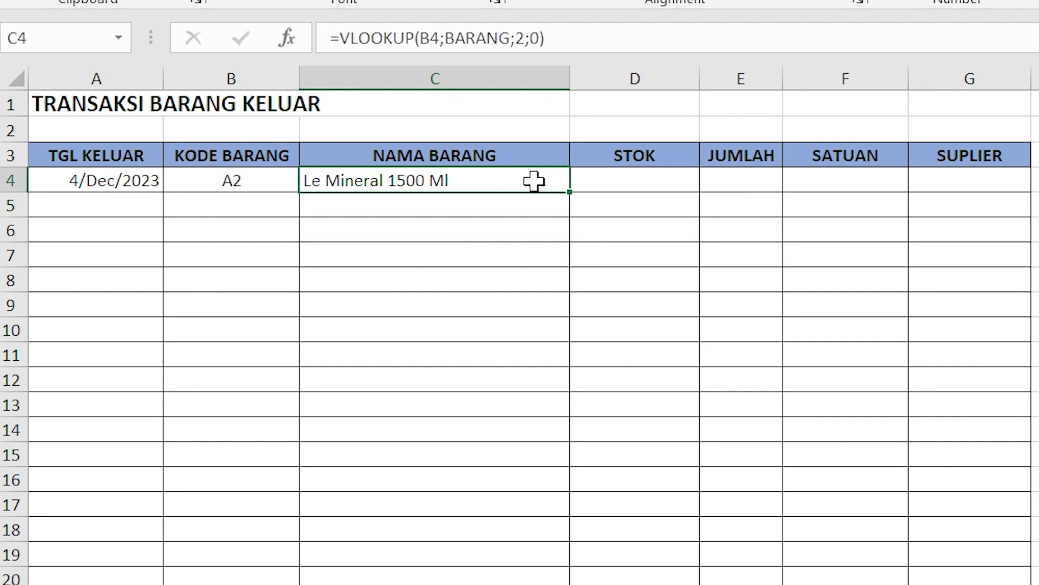
left_click(264, 183)
type("1")
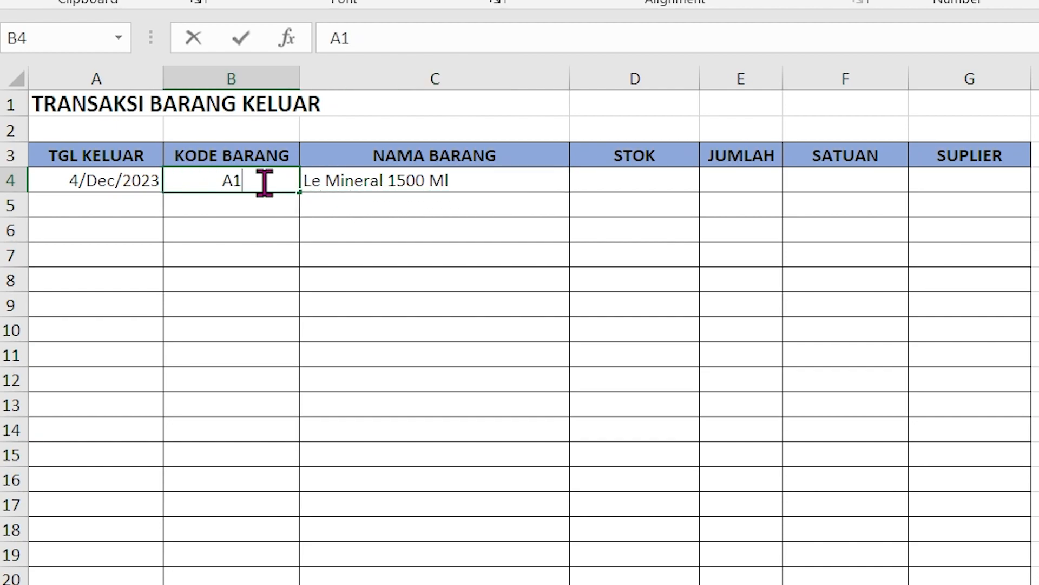
key("Return")
left_click(264, 181)
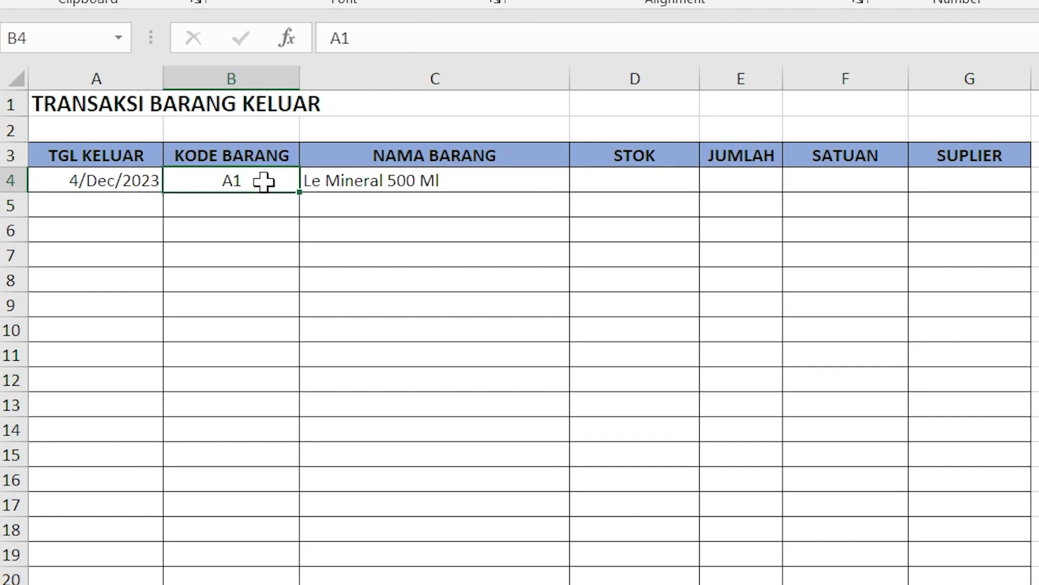
type("A")
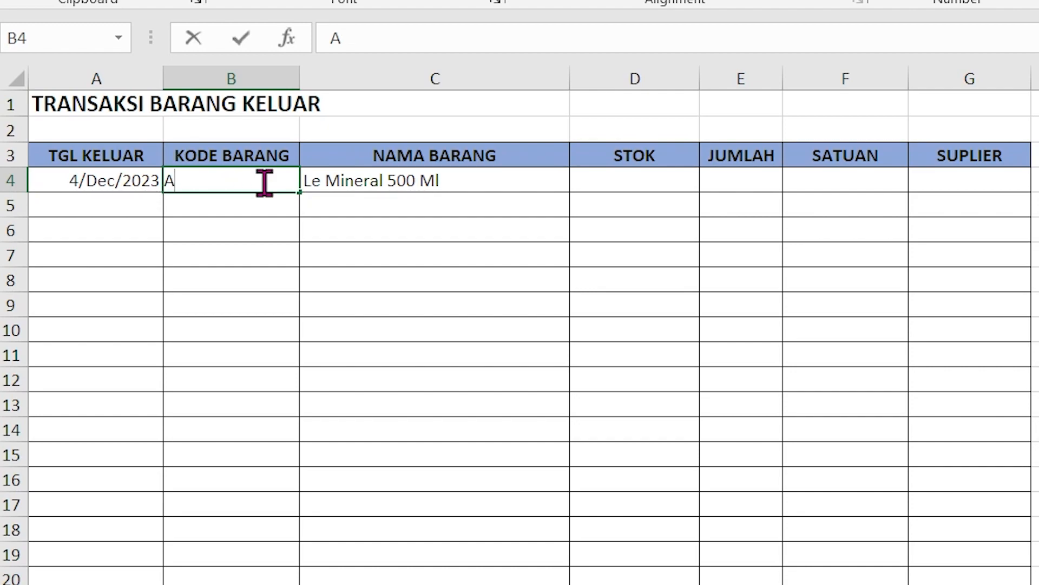
key("Return")
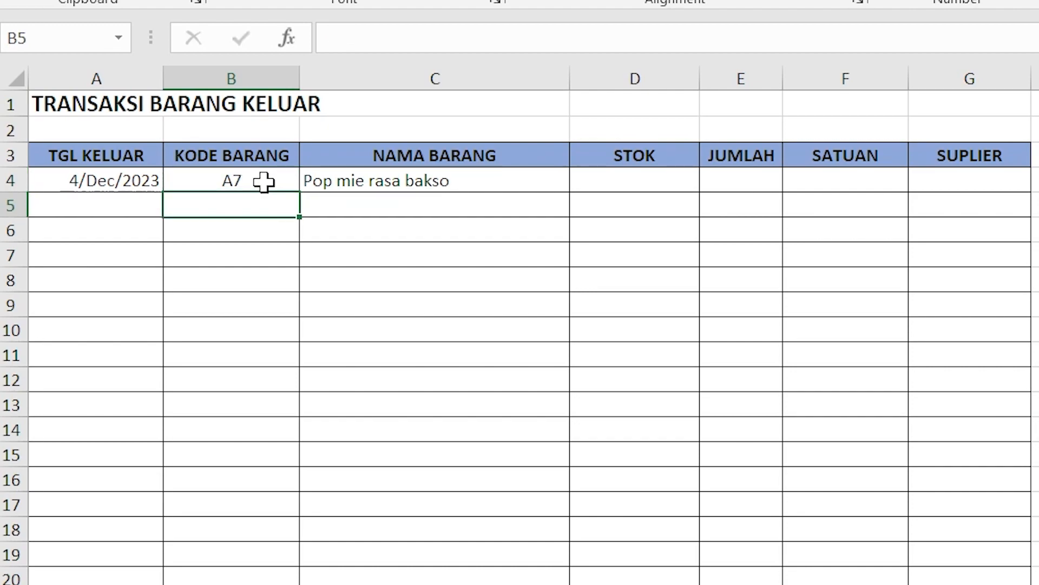
left_click(264, 182)
type("A2")
key("Return")
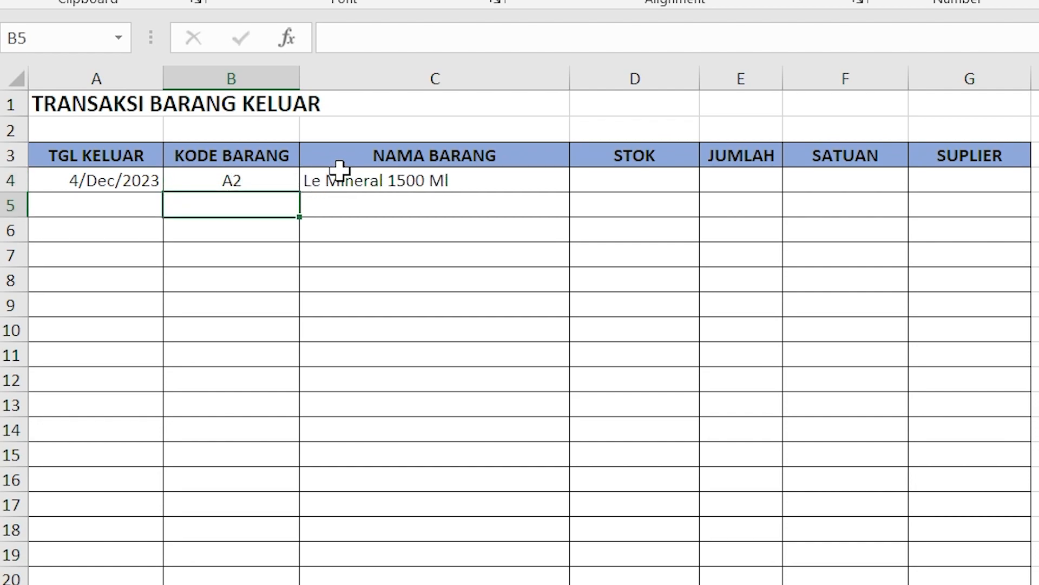
Step: Examine the REKAP sheet's stock table and its STOK column as the source for the first STOK entry
left_click(637, 184)
left_click(714, 179)
left_click(560, 181)
left_click(622, 181)
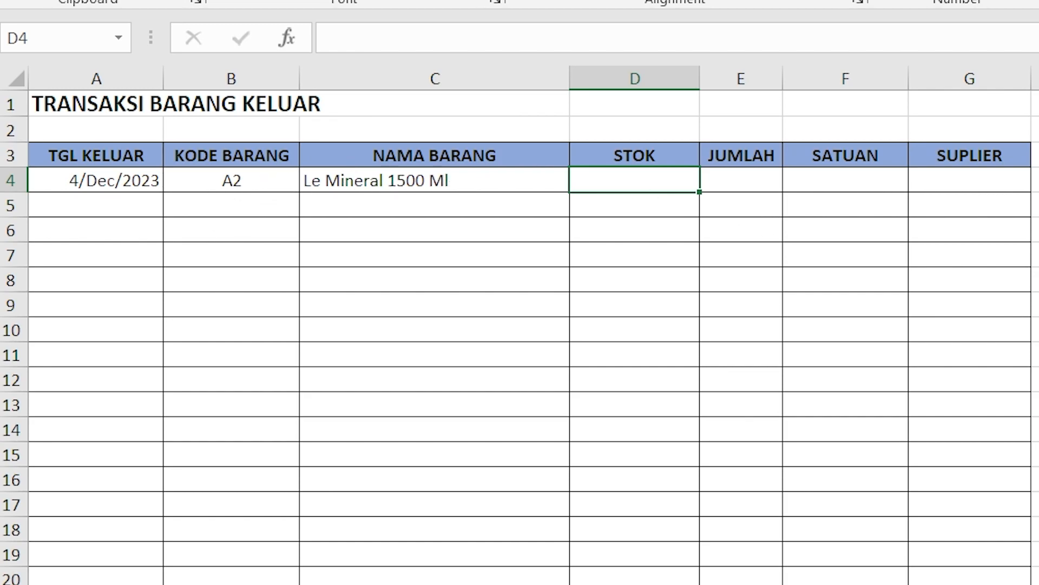
key("ctrl+Page_Down")
left_click_drag(125, 159, 1023, 409)
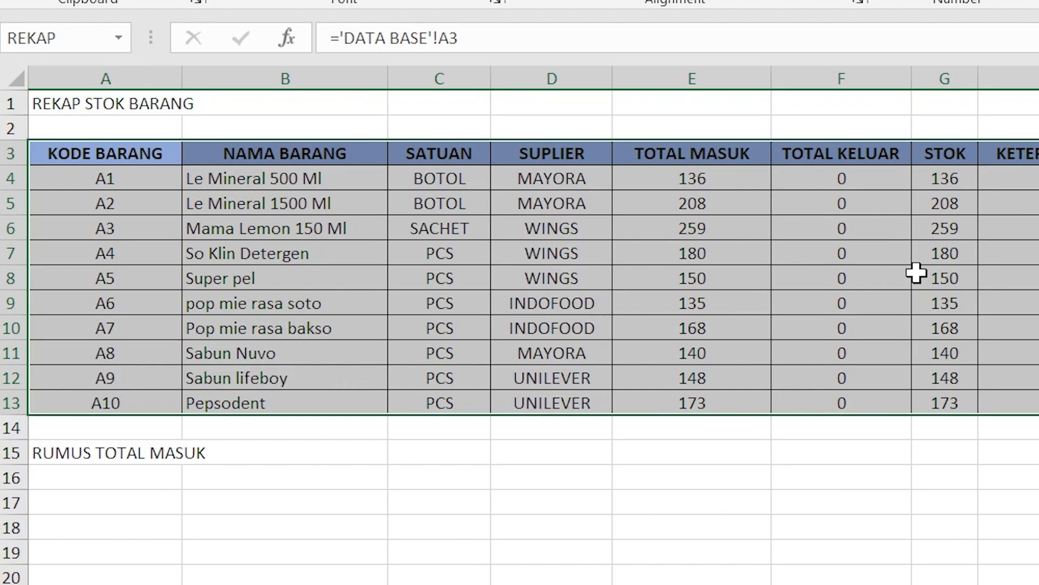
left_click_drag(958, 179, 960, 229)
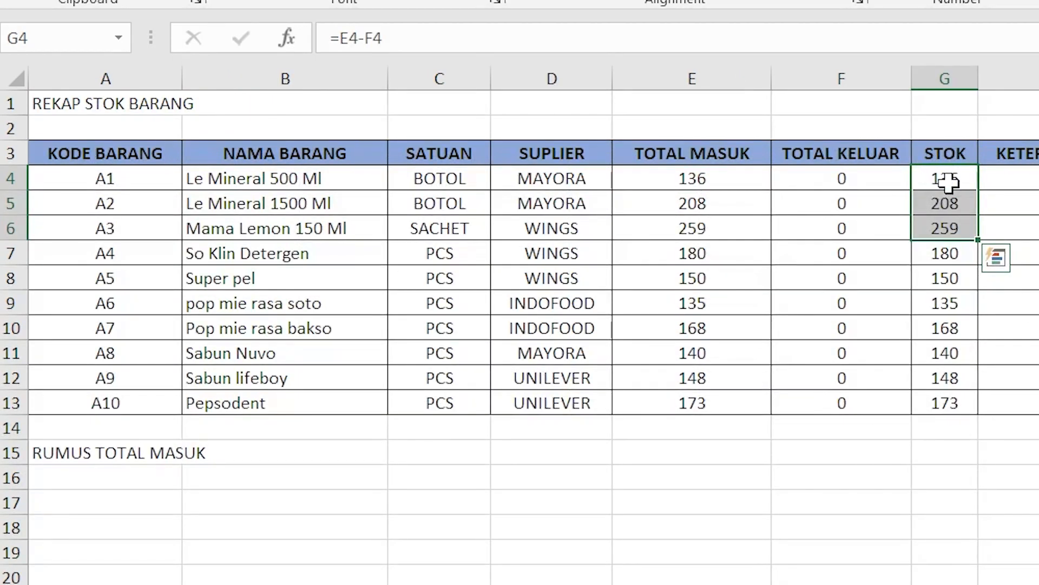
left_click(948, 178)
Step: Count the REKAP table's columns from KODE BARANG through STOK to find the lookup's column index
left_click(151, 153)
left_click(308, 158)
left_click(435, 154)
left_click(552, 153)
left_click(672, 155)
left_click(817, 157)
left_click(931, 154)
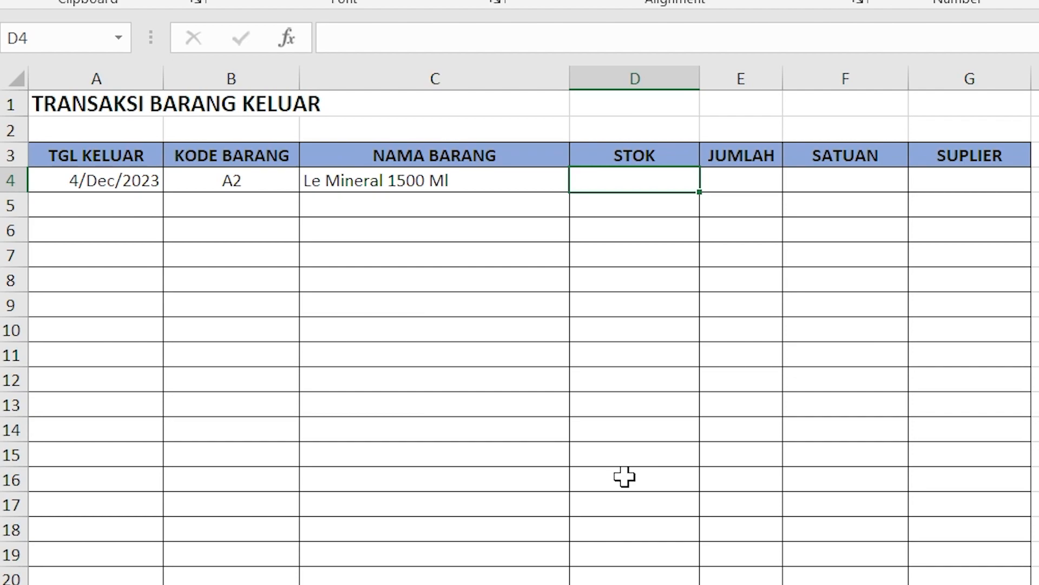
Step: Enter =VLOOKUP(B4;REKAP;7;0) in the first STOK row on the TRANSAKSI JUAL sheet
type("=VLOOKUP(")
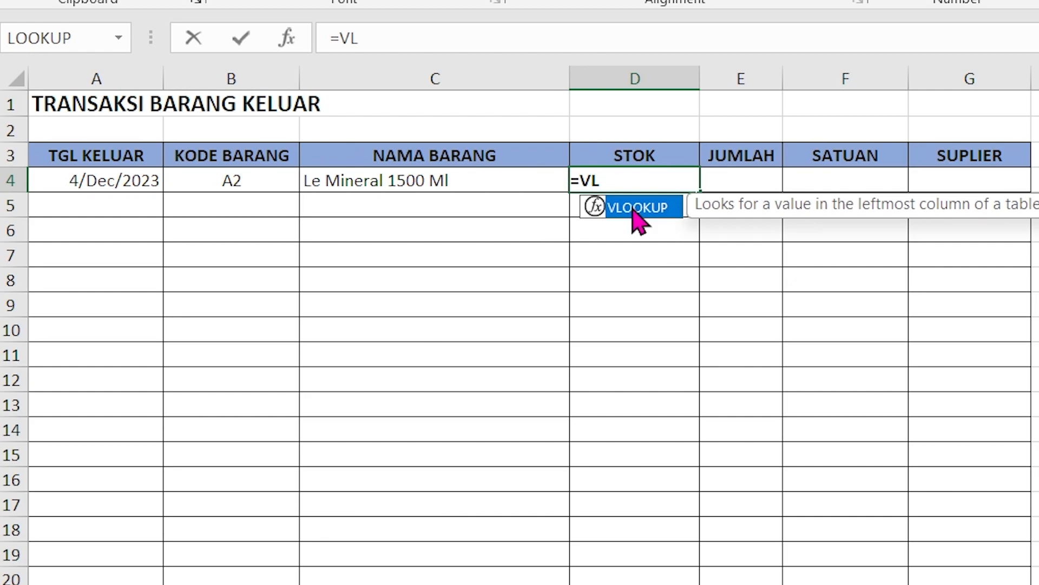
double_click(633, 210)
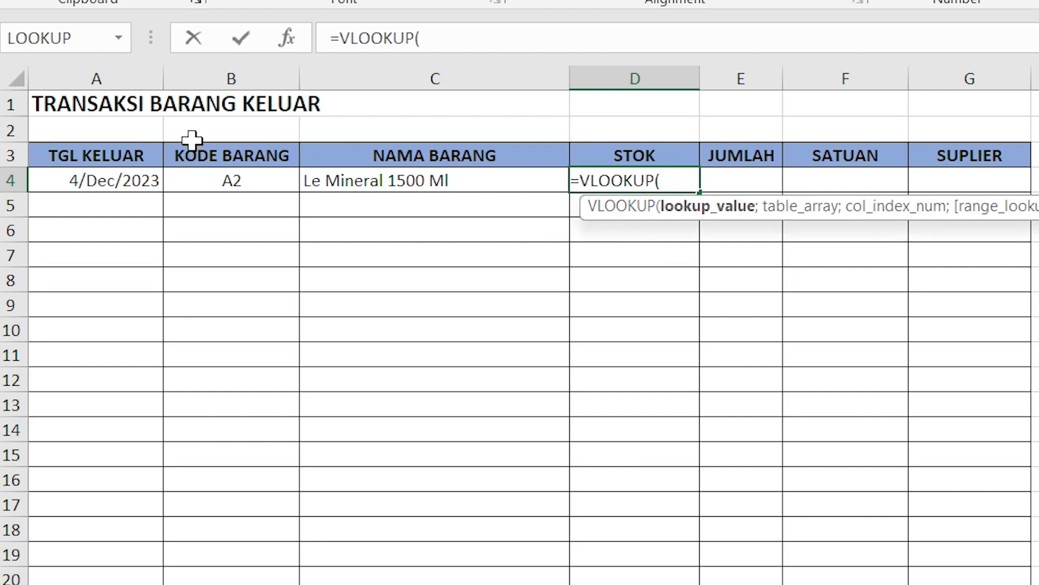
left_click(215, 177)
type(";")
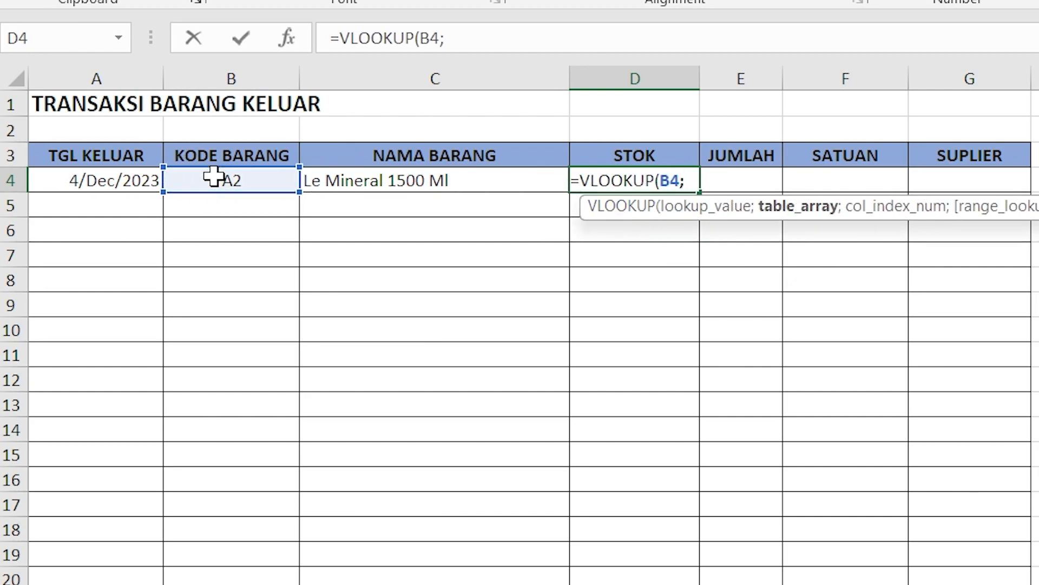
type("RE")
key("Down")
key("Down")
key("Up")
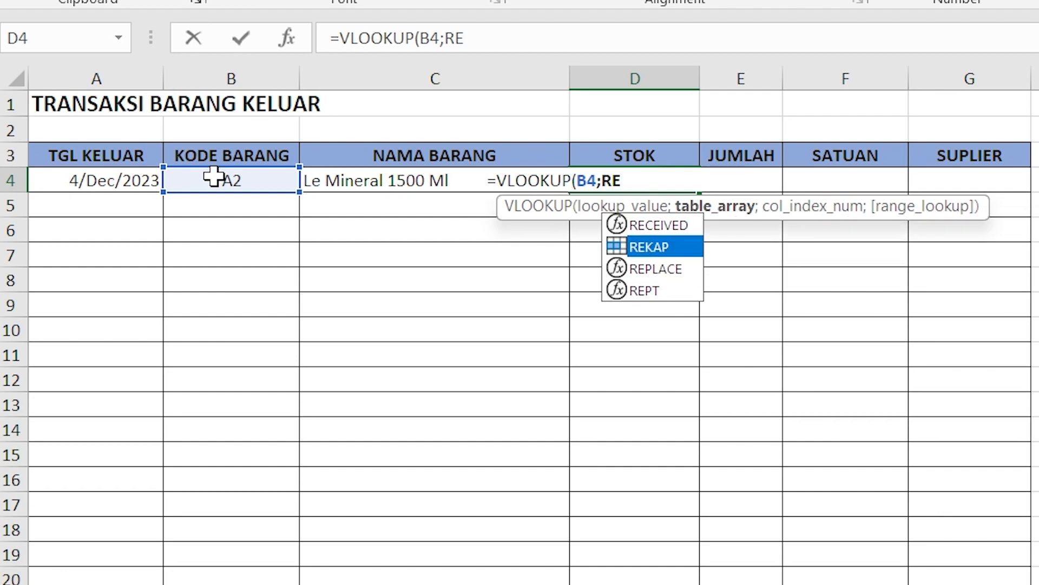
key("Tab")
type(";")
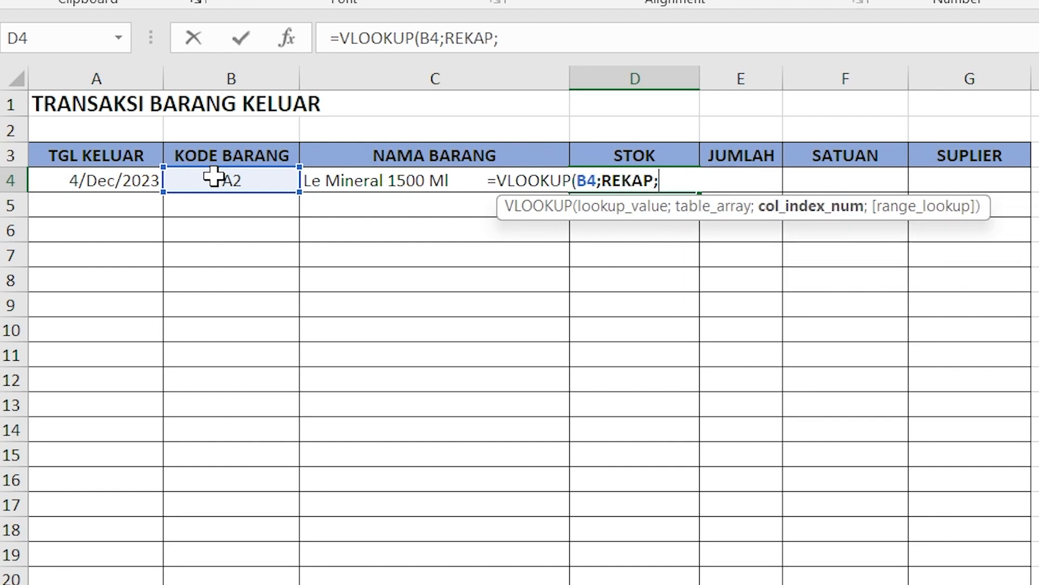
type("7;")
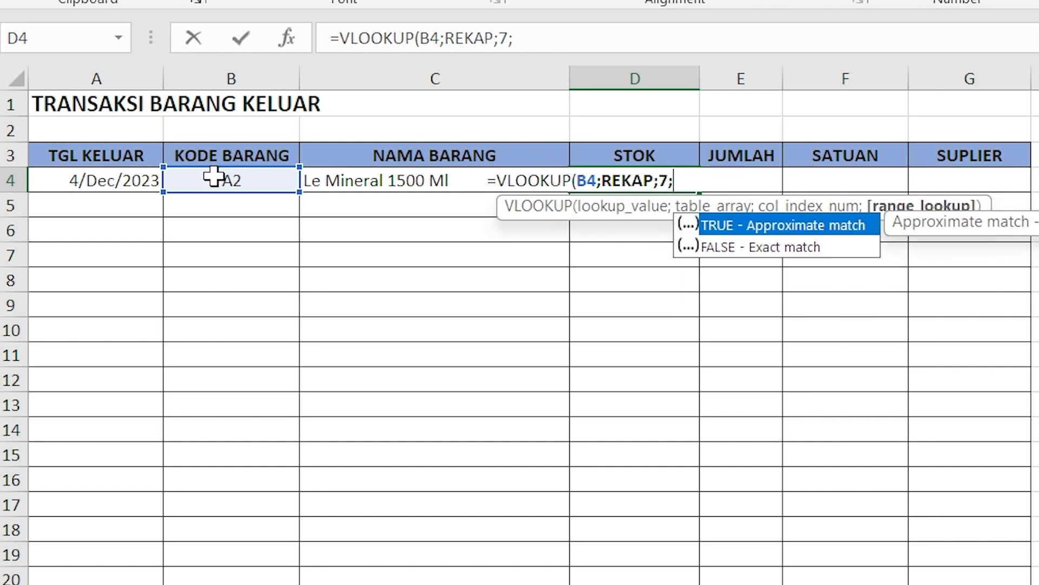
type("0)")
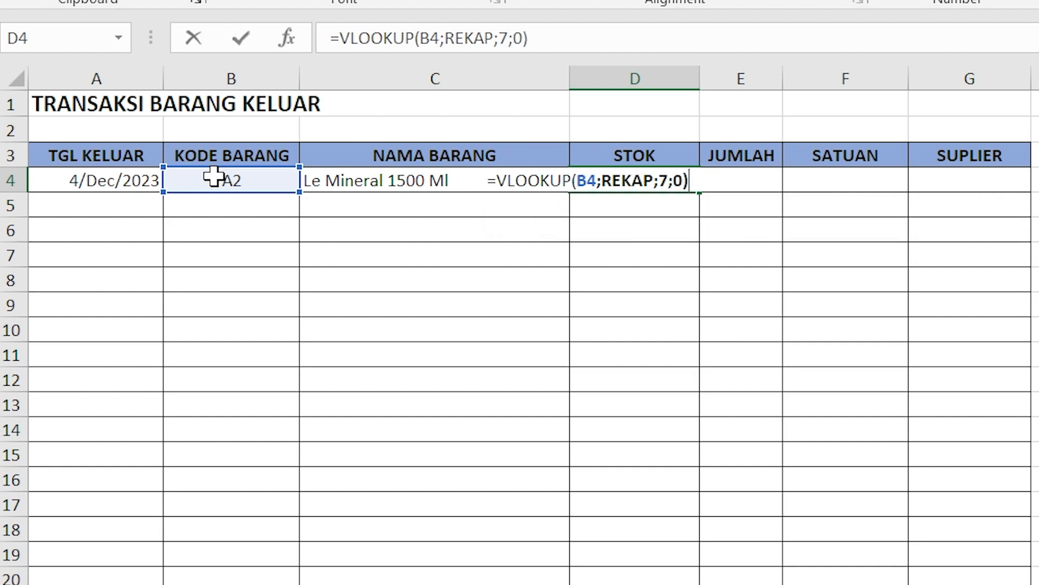
key("Return")
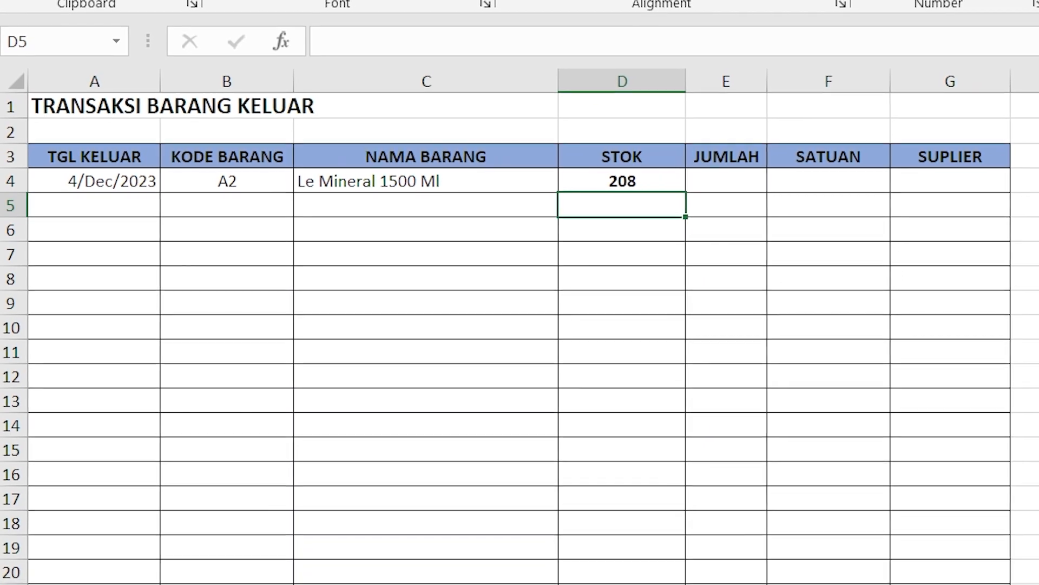
Step: Check the total incoming quantity and stock of Le Mineral 1500 Ml on the REKAP sheet, and return to TRANSAKSI JUAL
left_click(325, 584)
left_click(243, 205)
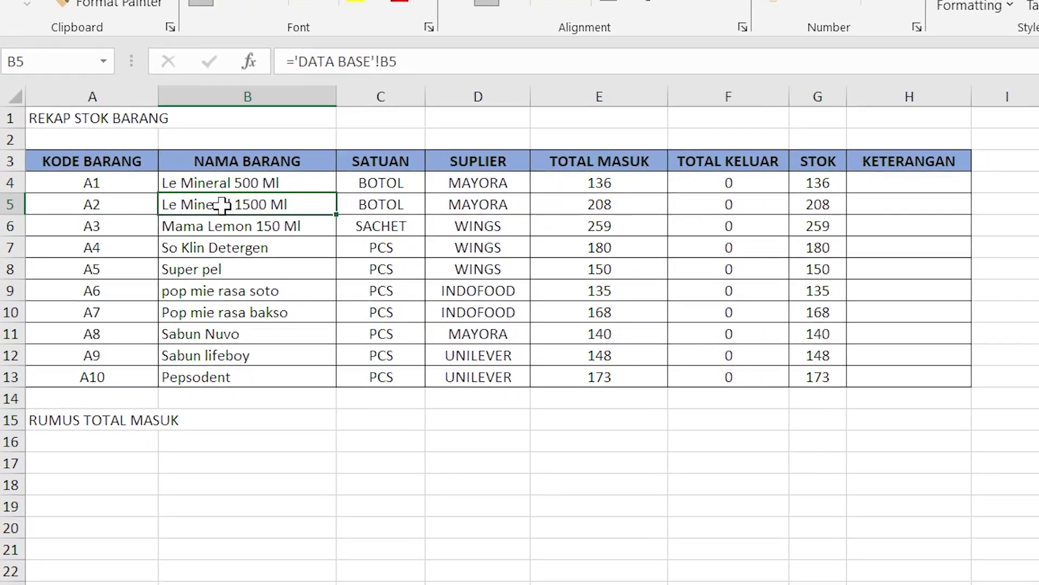
left_click_drag(217, 204, 568, 205)
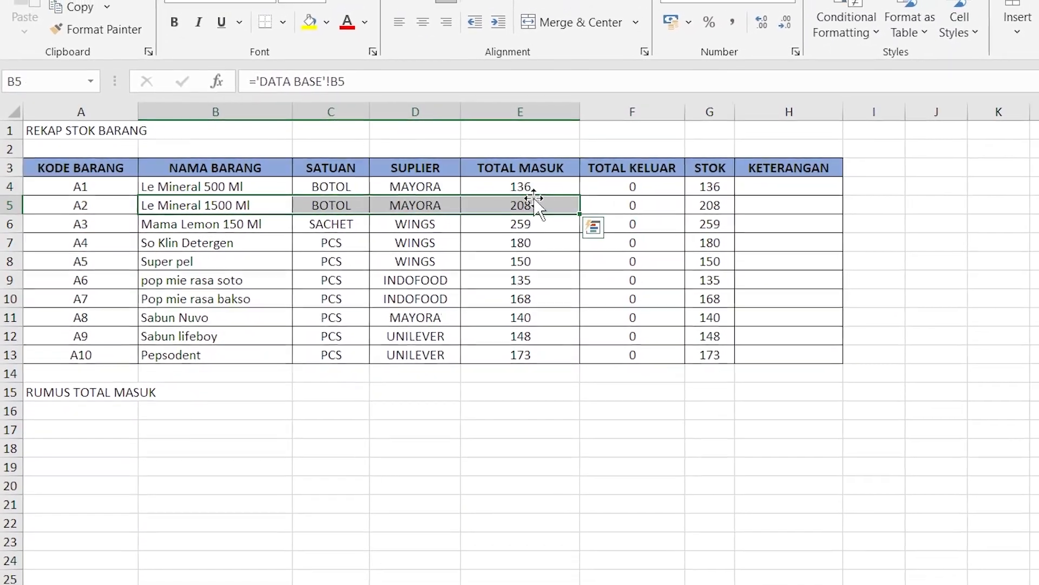
left_click(696, 206)
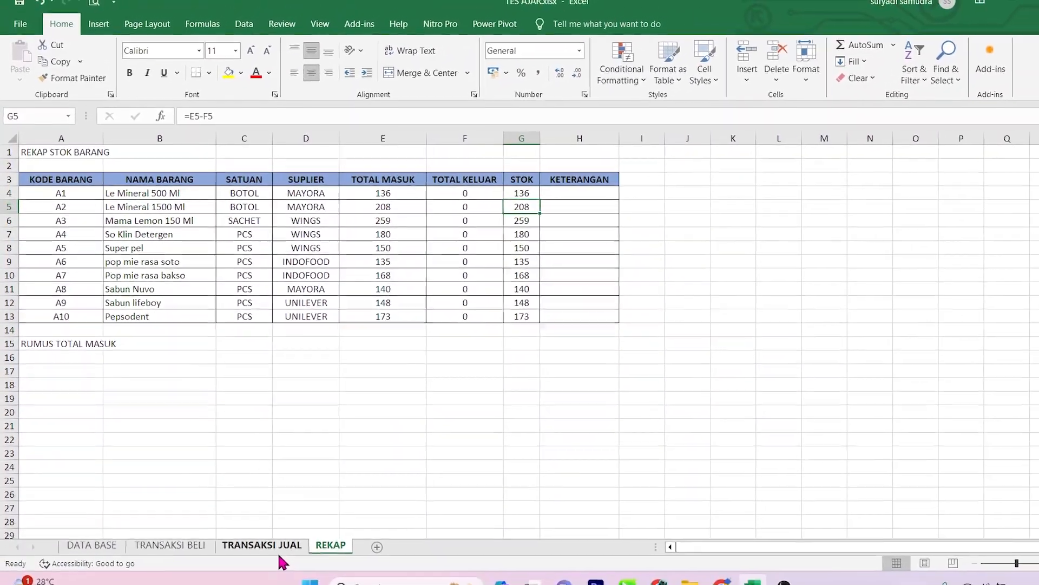
left_click(288, 579)
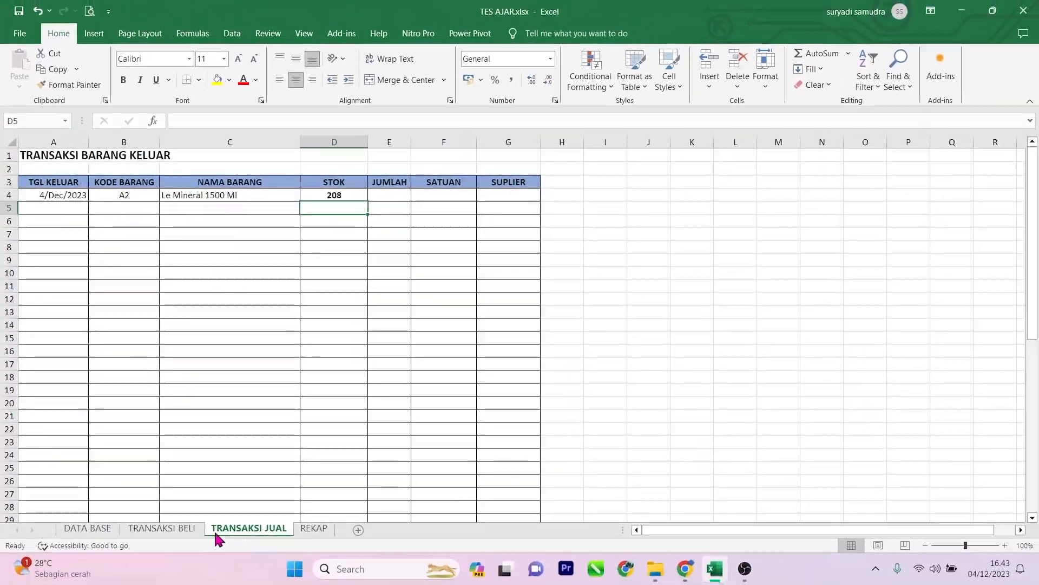
Step: Enter 30 as the JUMLAH of the first outgoing transaction and check its STOK cell
left_click(400, 199)
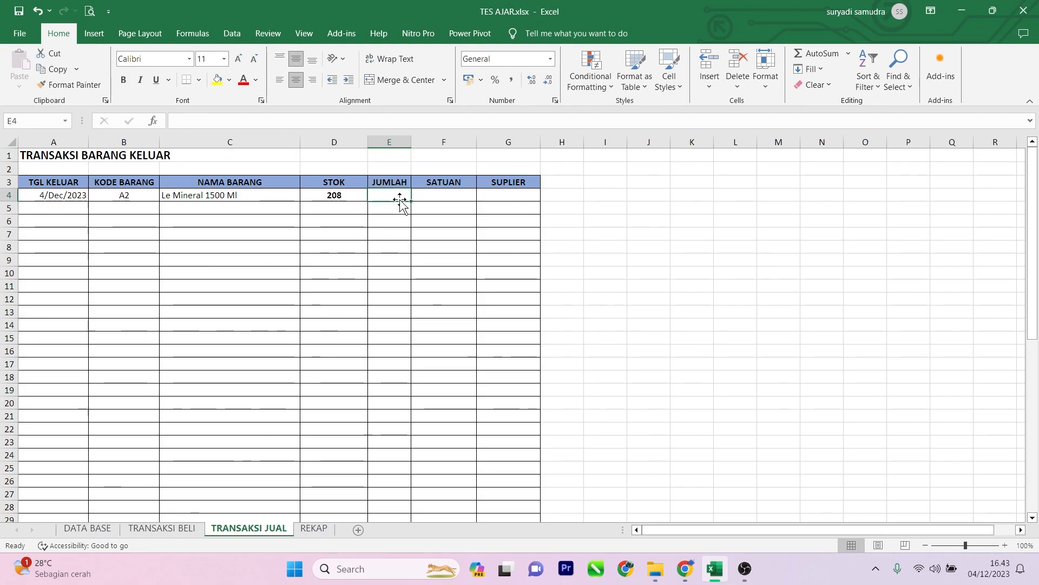
left_click(351, 196)
left_click(399, 193)
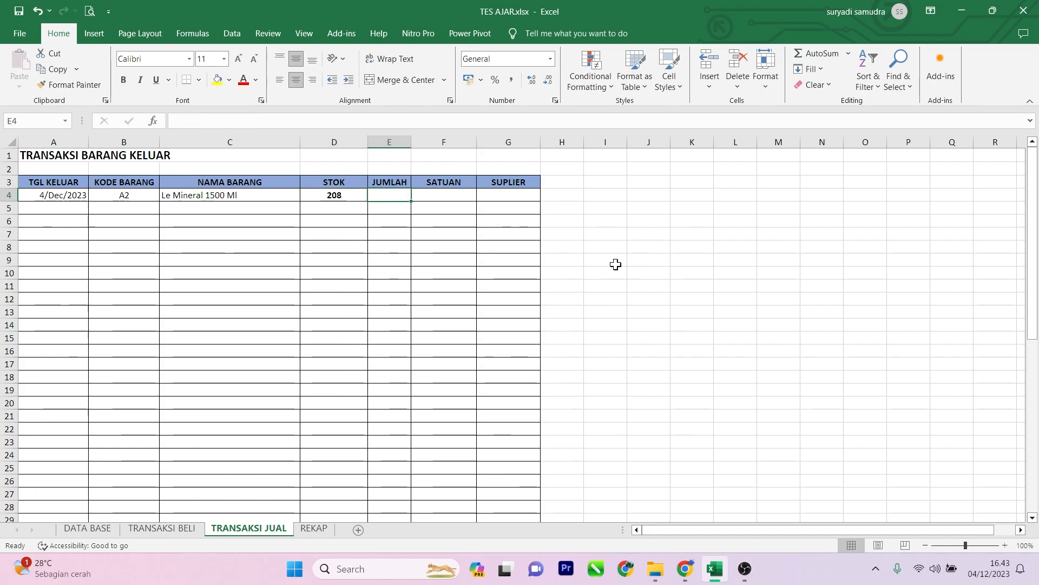
type("30")
key("Return")
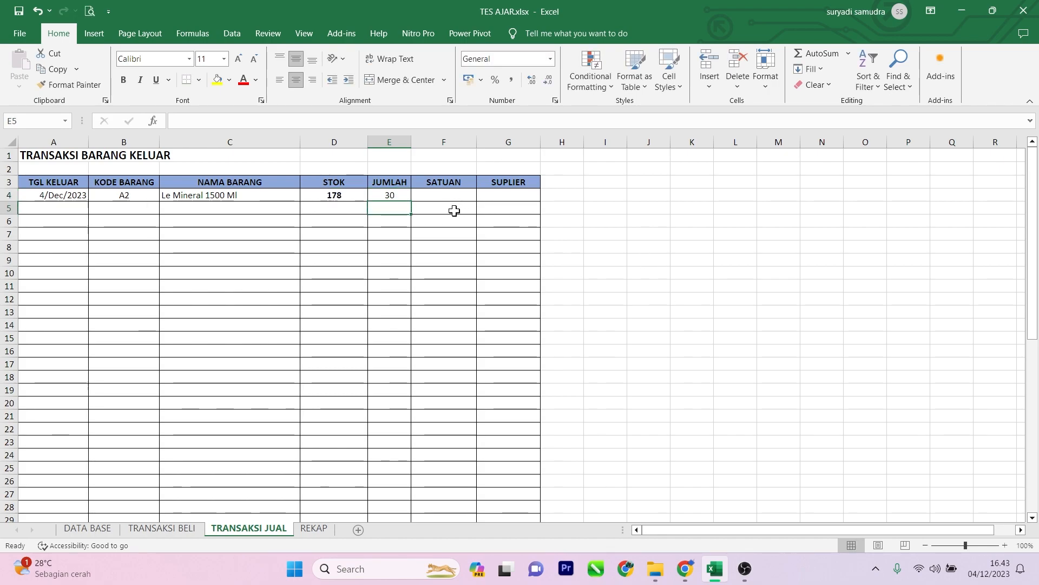
left_click(356, 194)
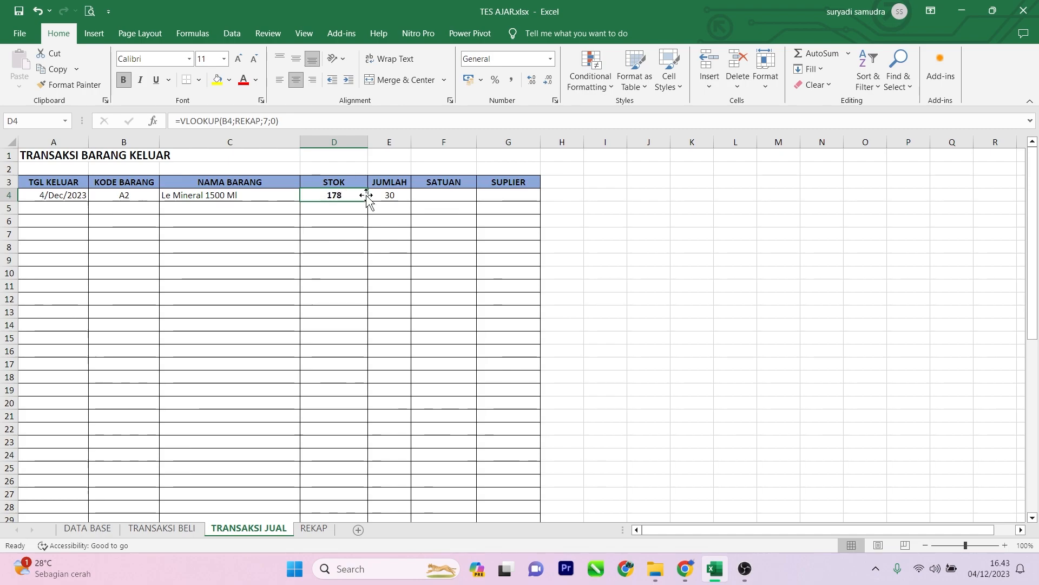
Step: Check the SATUAN column's position on the REKAP sheet and enter =VLOOKUP(B4;REKAP;3;0) in the first SATUAN row on TRANSAKSI JUAL
left_click(436, 196)
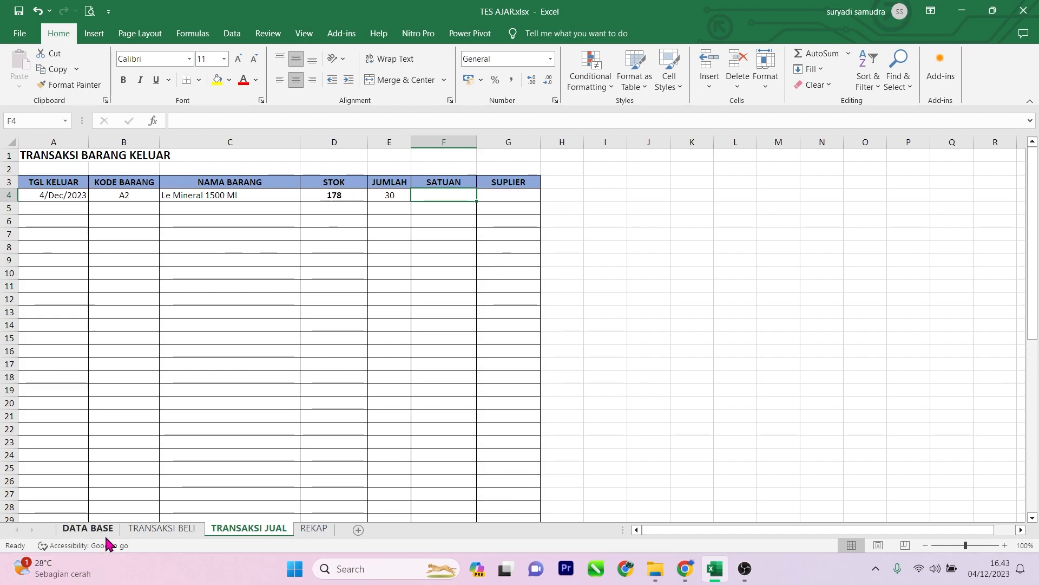
left_click(310, 533)
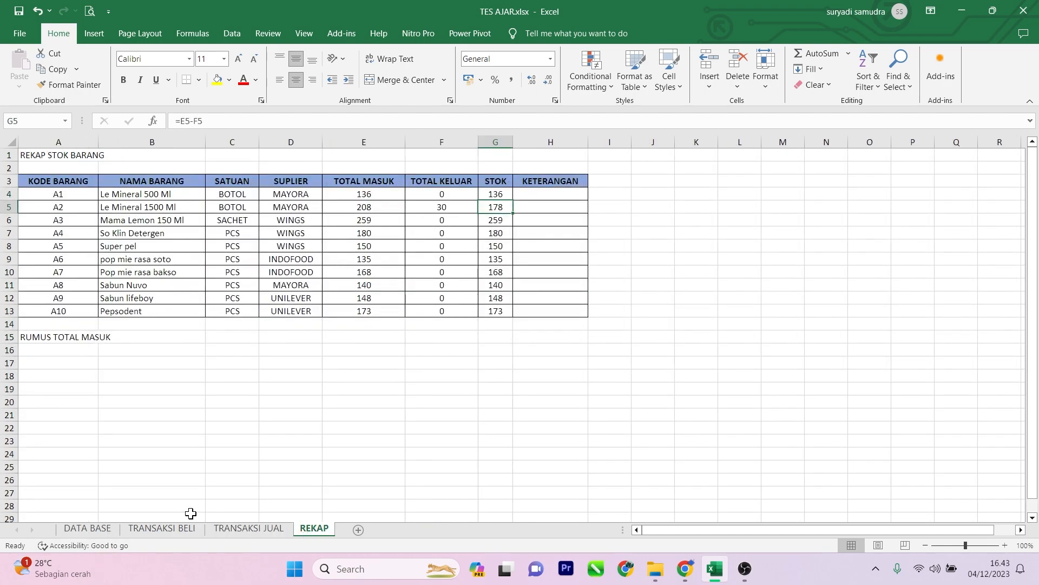
left_click(243, 211)
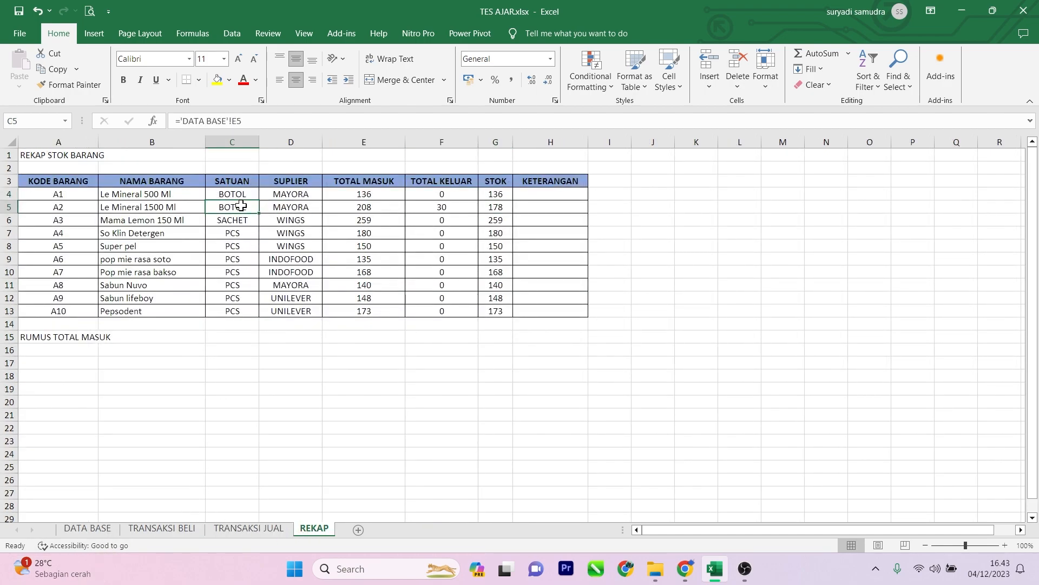
left_click(242, 191)
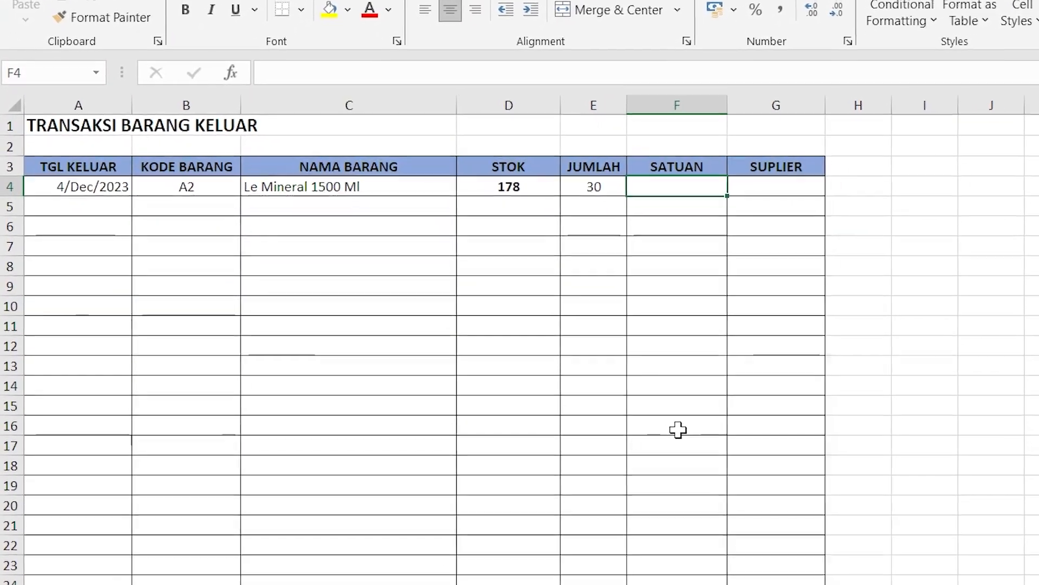
type("=VL")
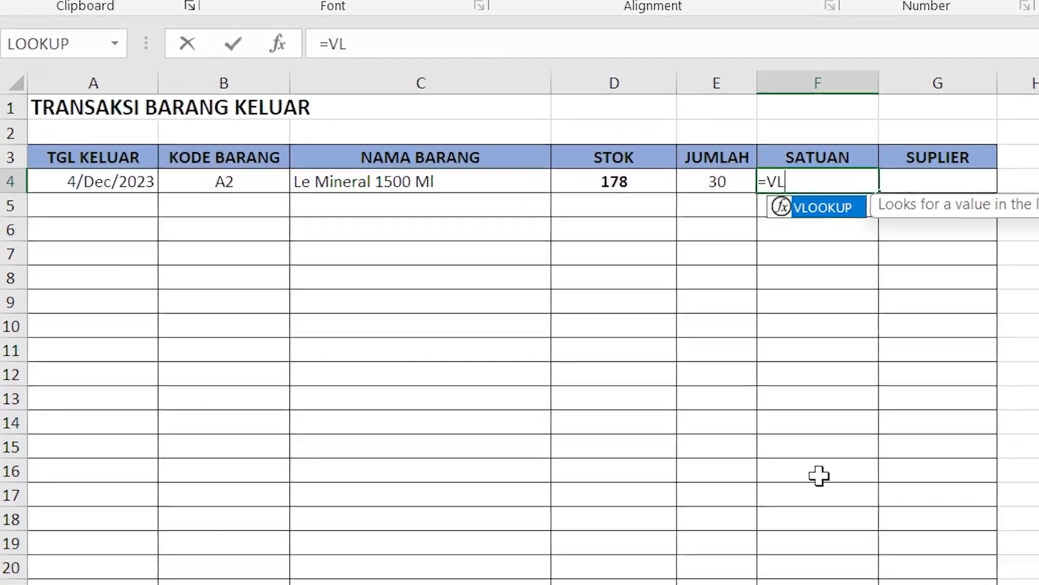
key("Tab")
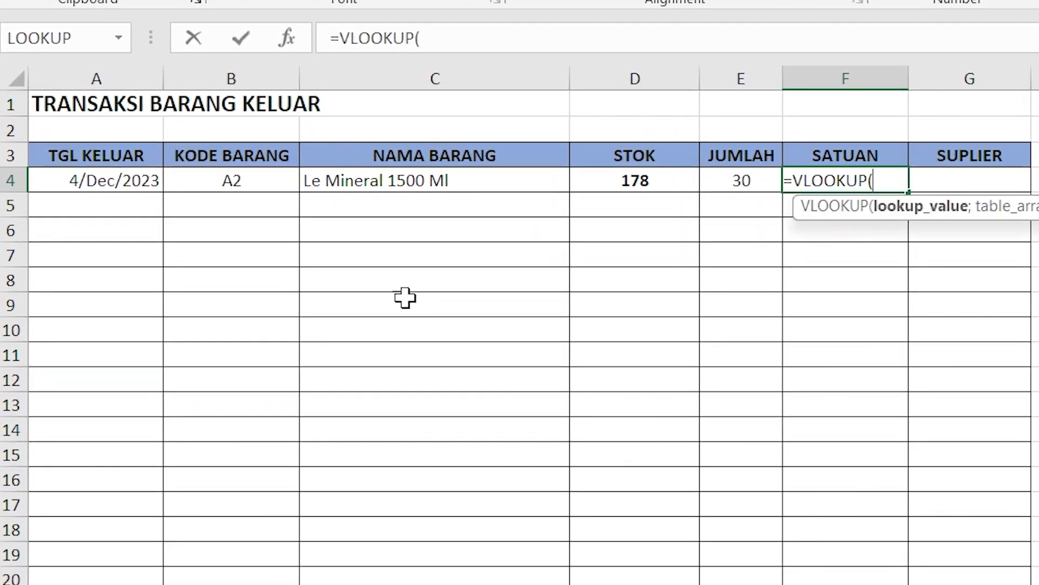
left_click(229, 178)
type(";")
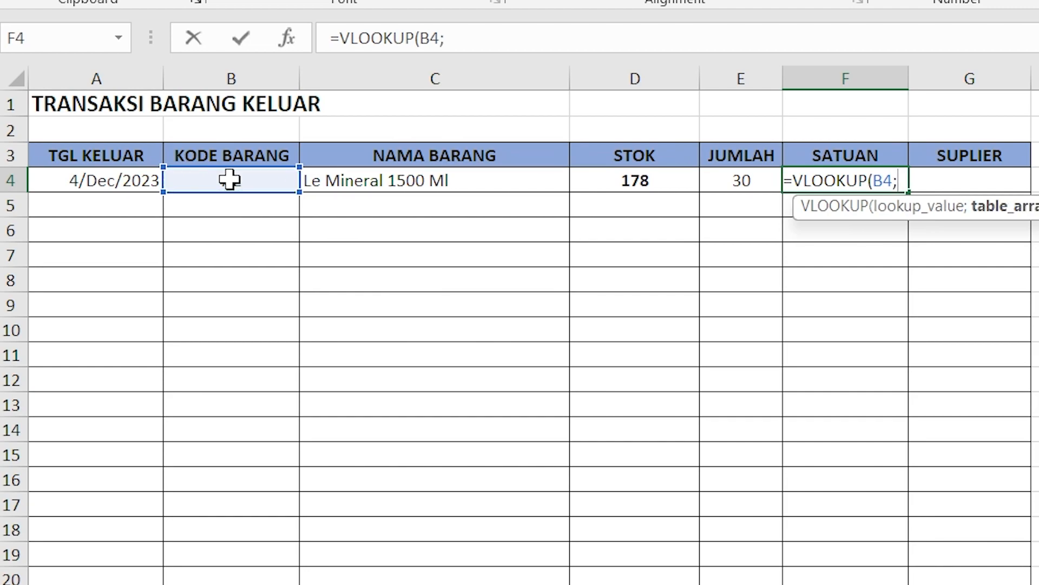
type("RE")
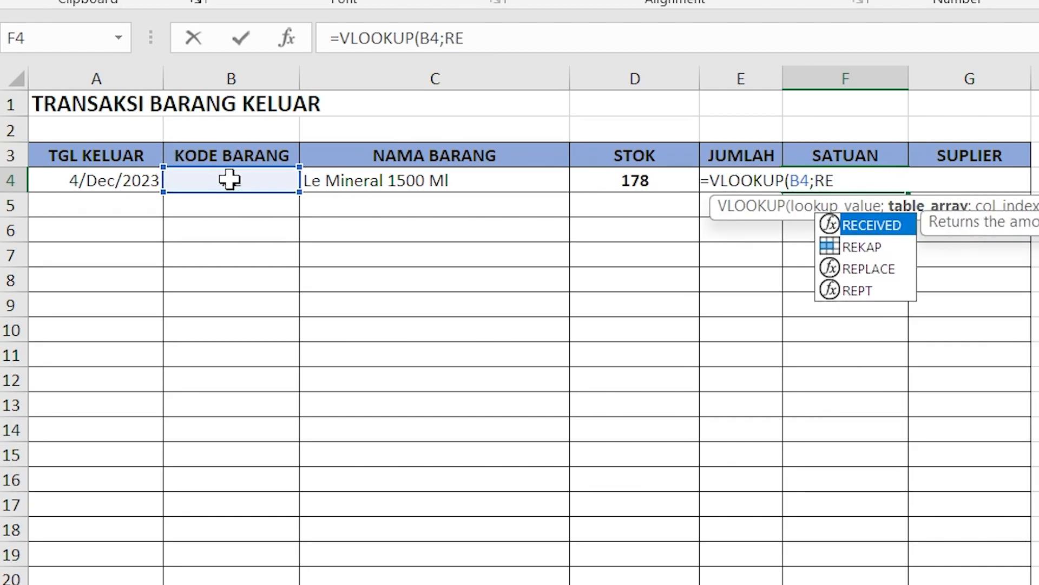
key("Down")
key("Tab")
type(";")
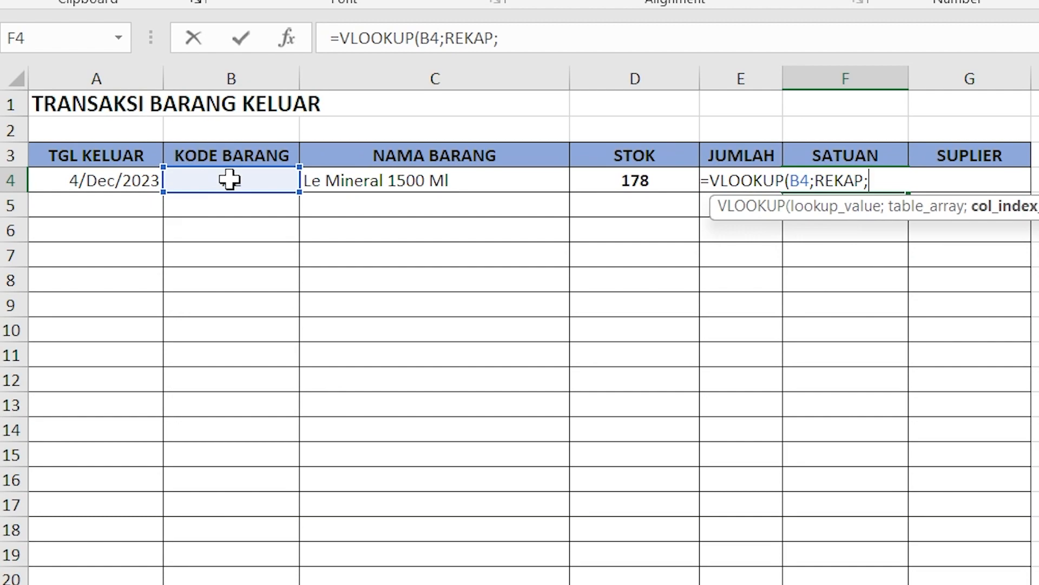
type("3;0")
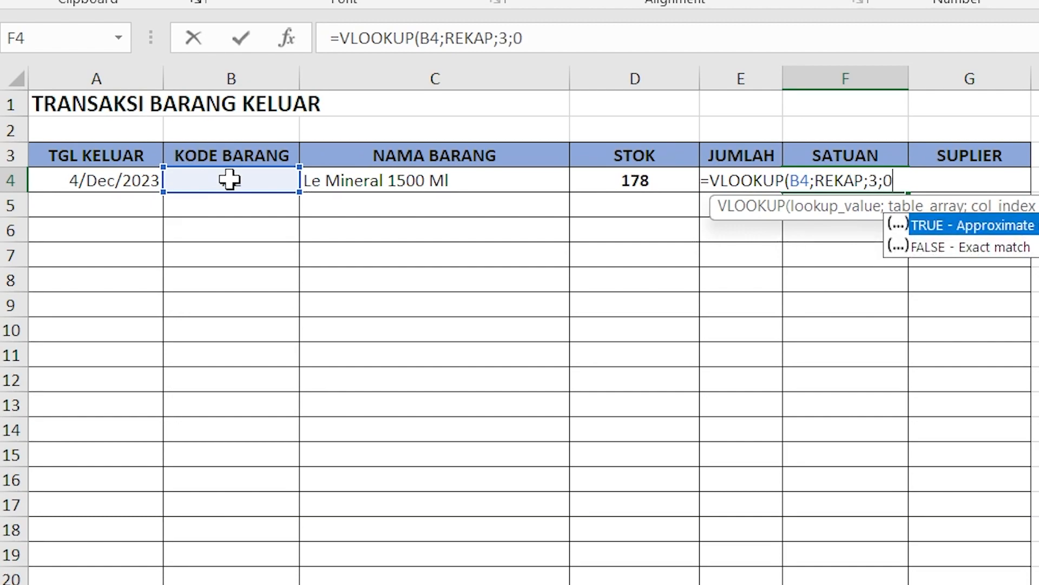
type(")")
key("Up")
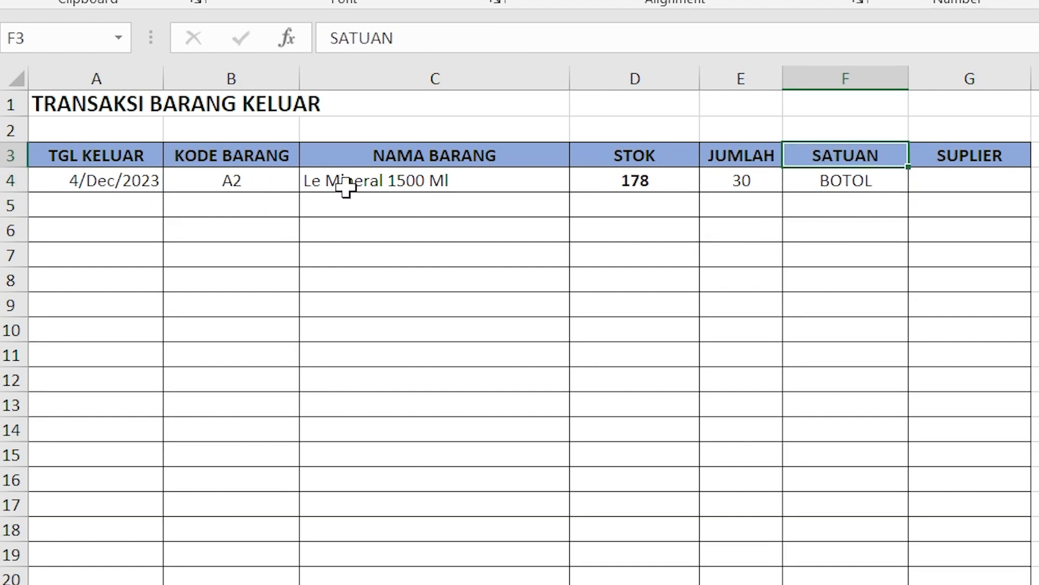
Step: Enter a VLOOKUP formula in the first SUPLIER row on TRANSAKSI JUAL that looks up B4 in REKAP and returns column 4
key("ctrl+Page_Down")
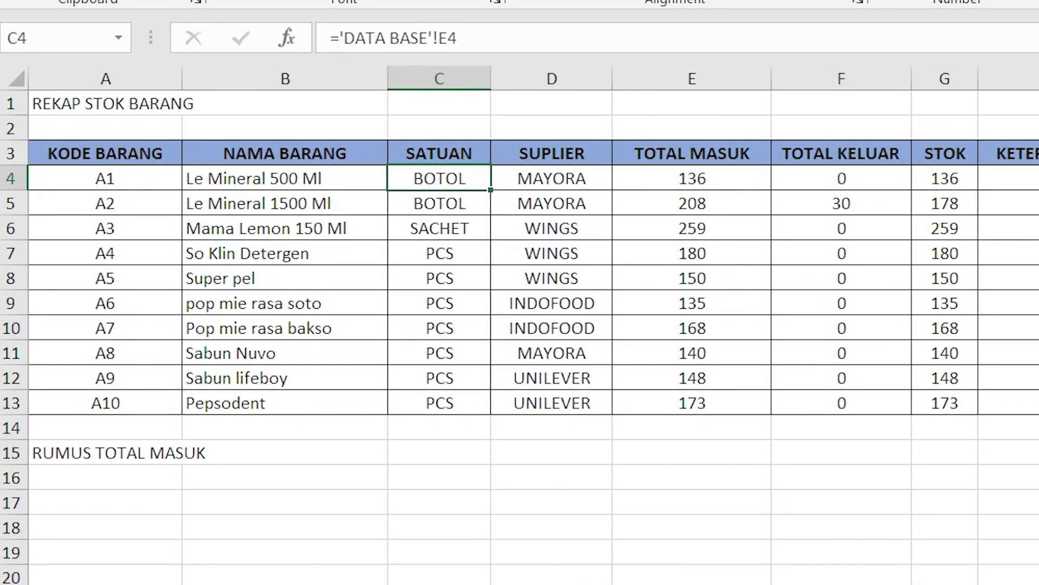
key("ctrl+Page_Up")
left_click(965, 180)
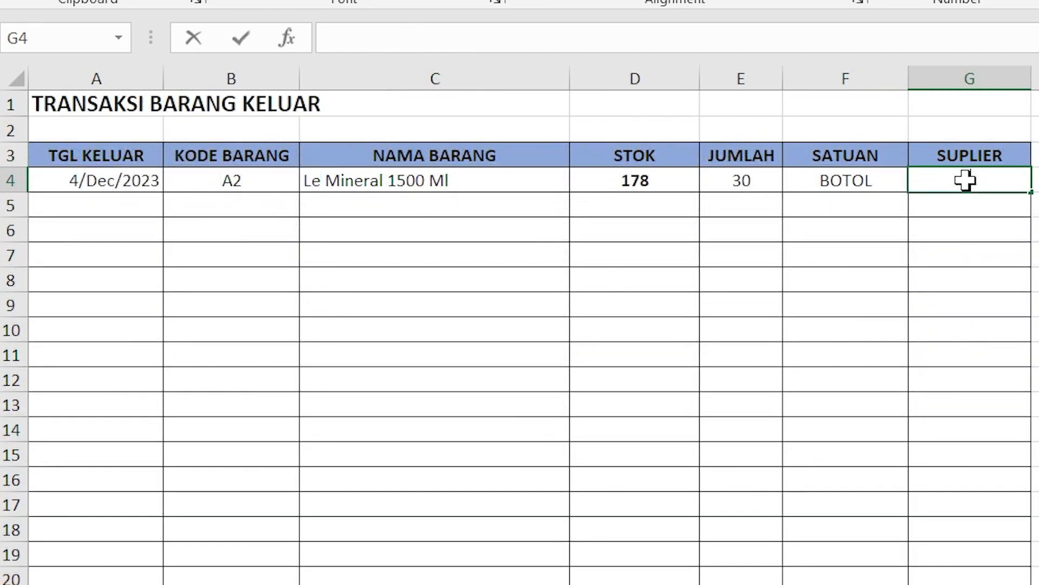
type("=VL")
key("Tab")
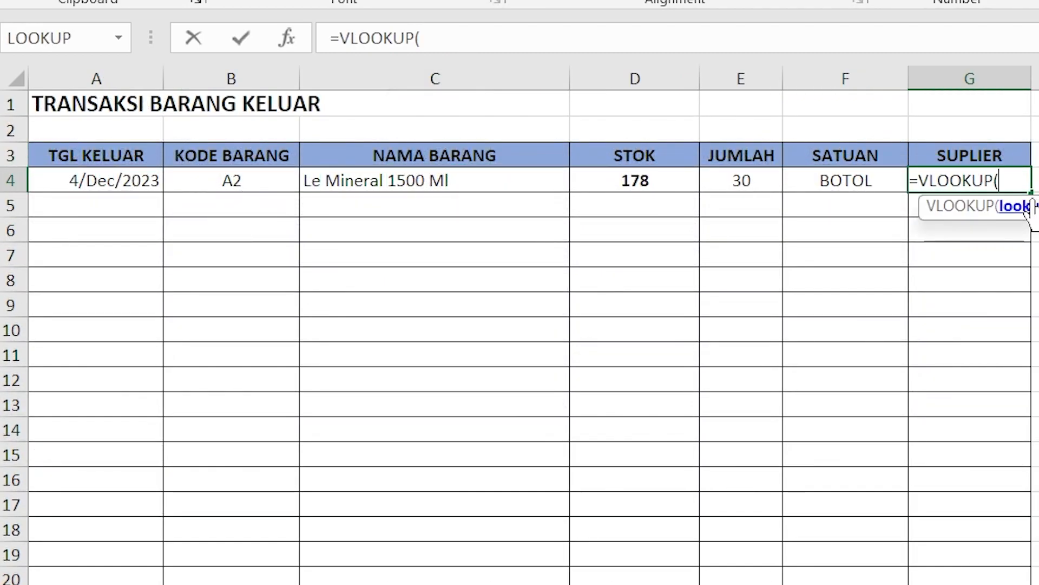
left_click(221, 176)
type(";REA")
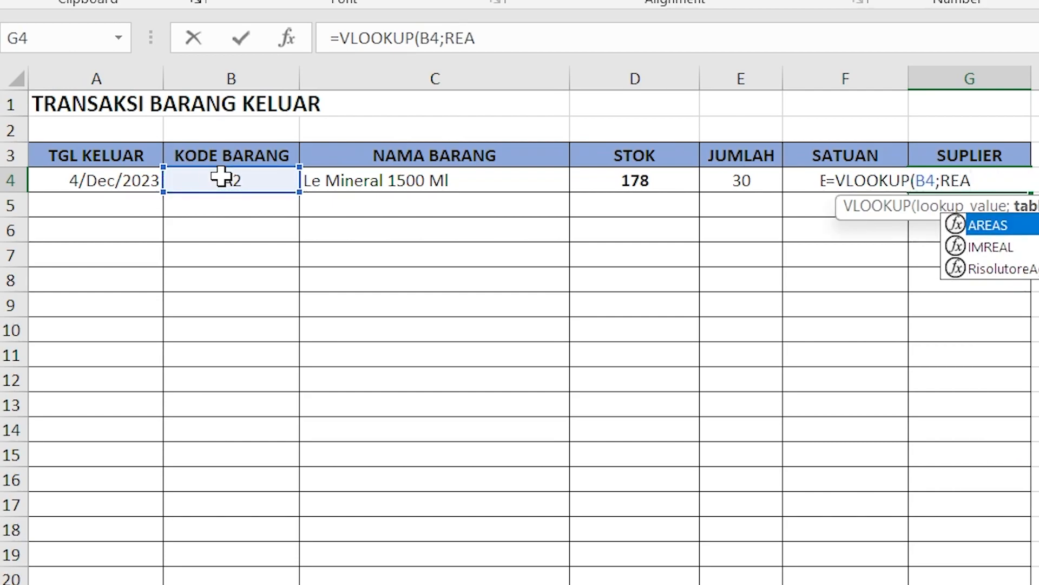
key("BackSpace")
type("KAP")
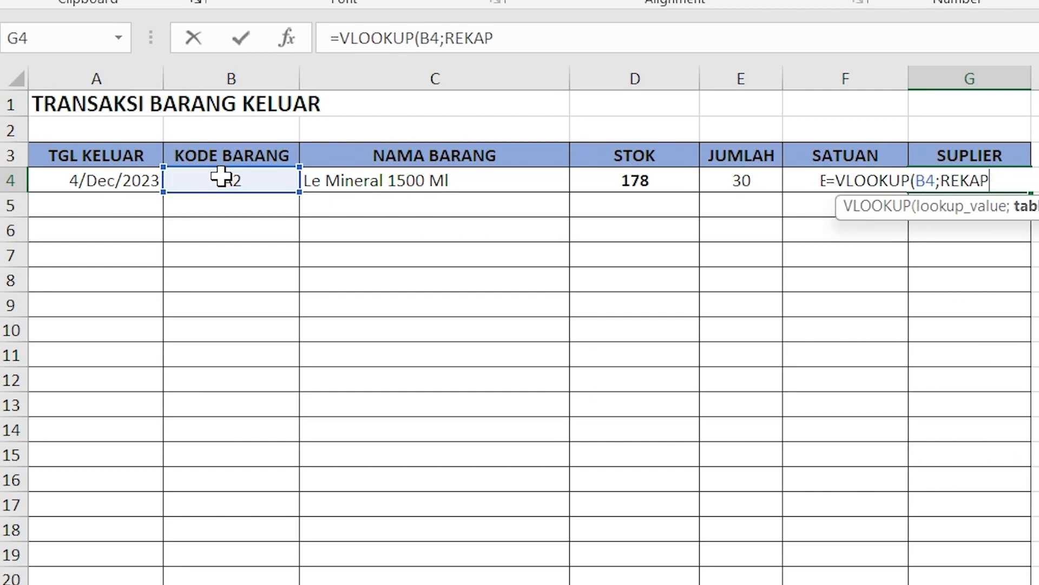
type(";4;")
type(")")
key("Return")
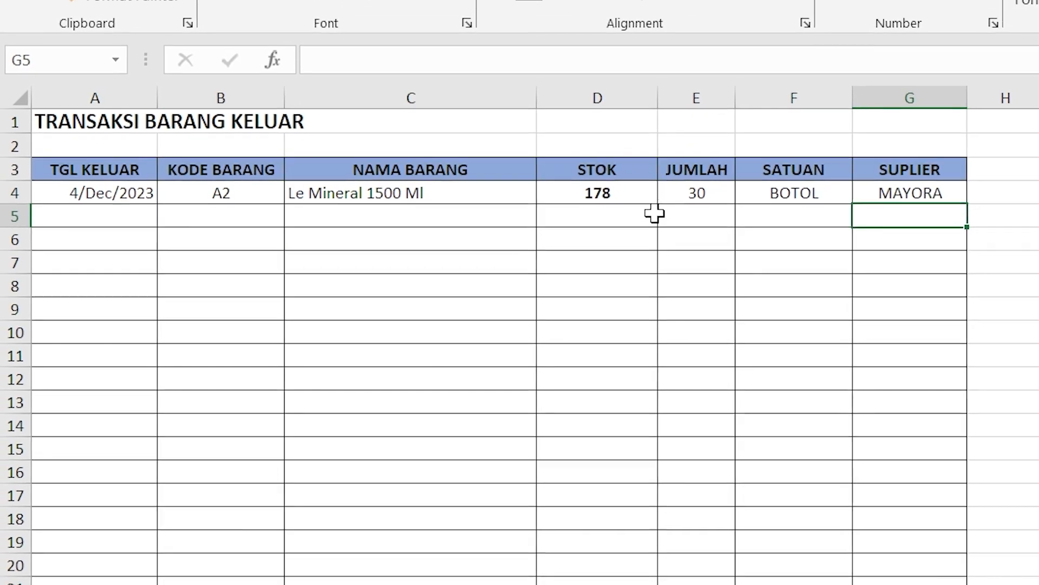
Step: Clear the first transaction's JUMLAH and re-enter 30 to test how its STOK cell responds
left_click(672, 203)
key("Delete")
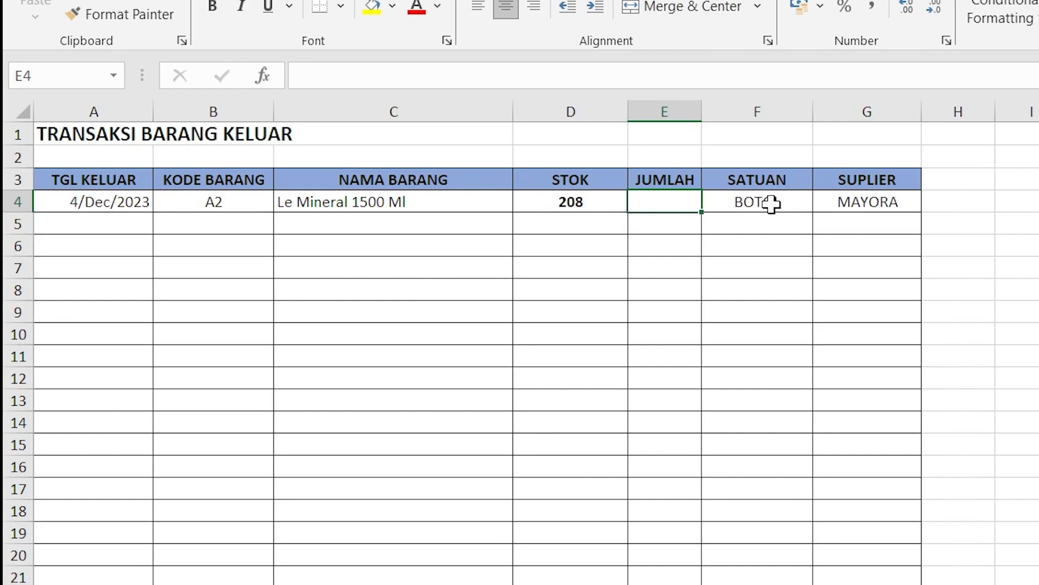
type("30")
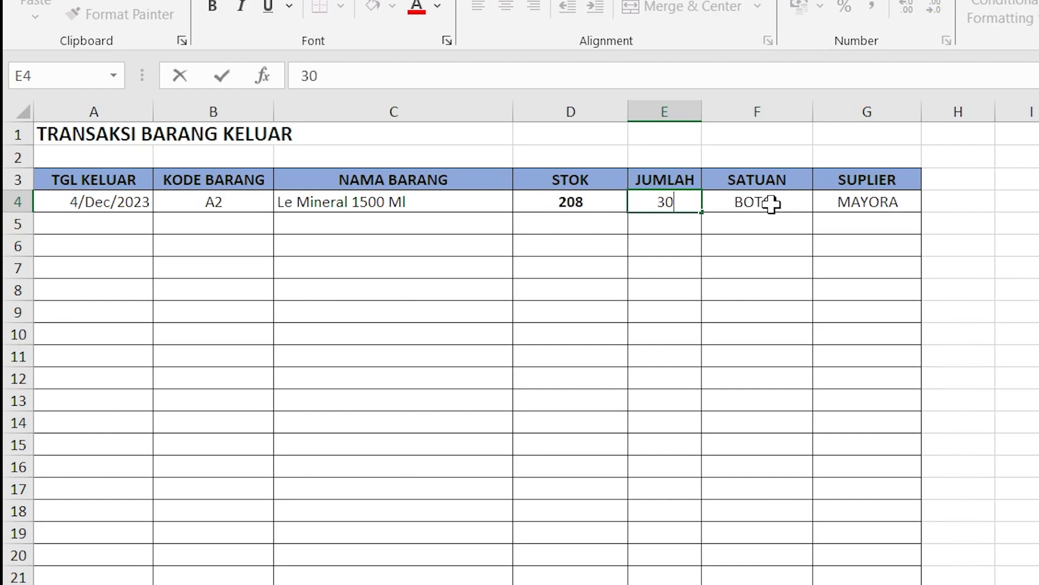
key("Return")
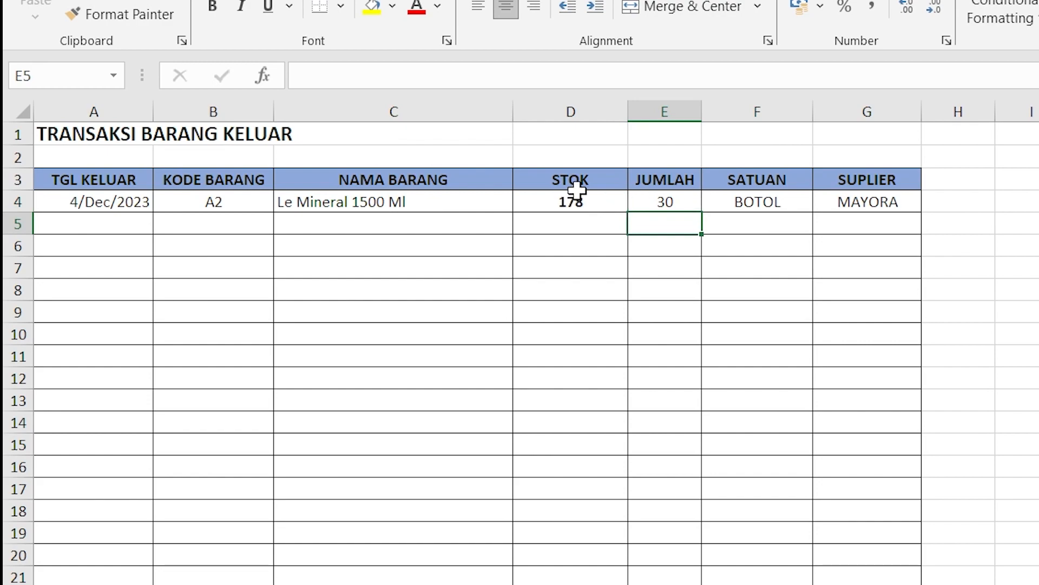
left_click(667, 197)
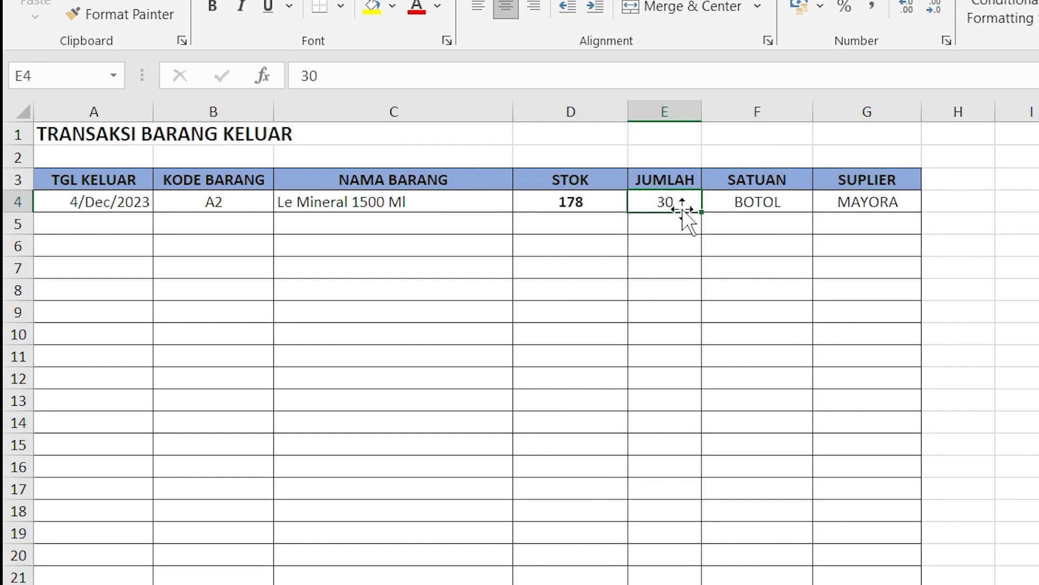
Step: Delete the TOTAL KELUAR formulas for items A1 to A10 on the REKAP sheet
left_click(541, 583)
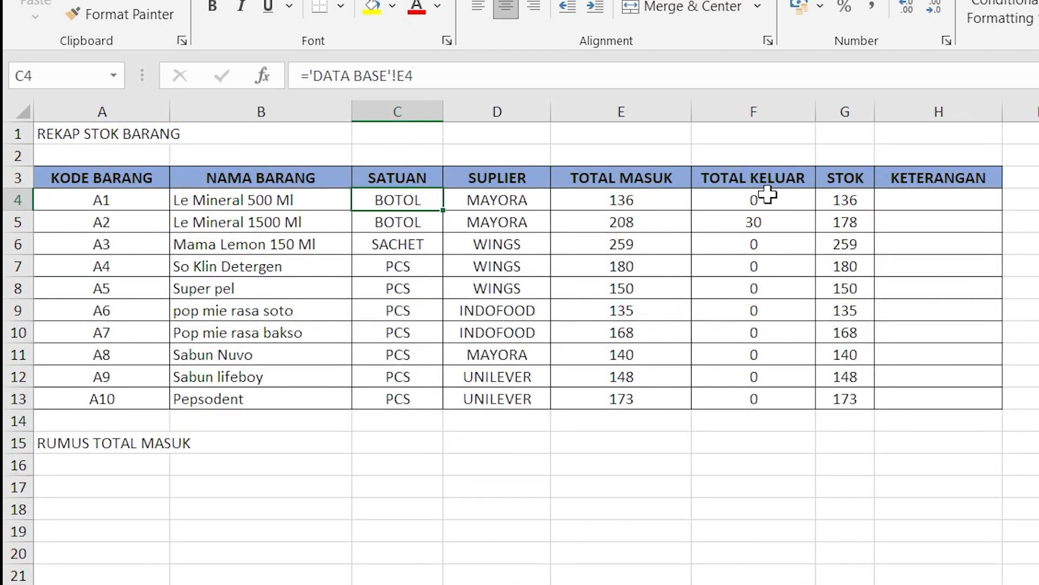
left_click(768, 194)
left_click_drag(768, 194, 780, 393)
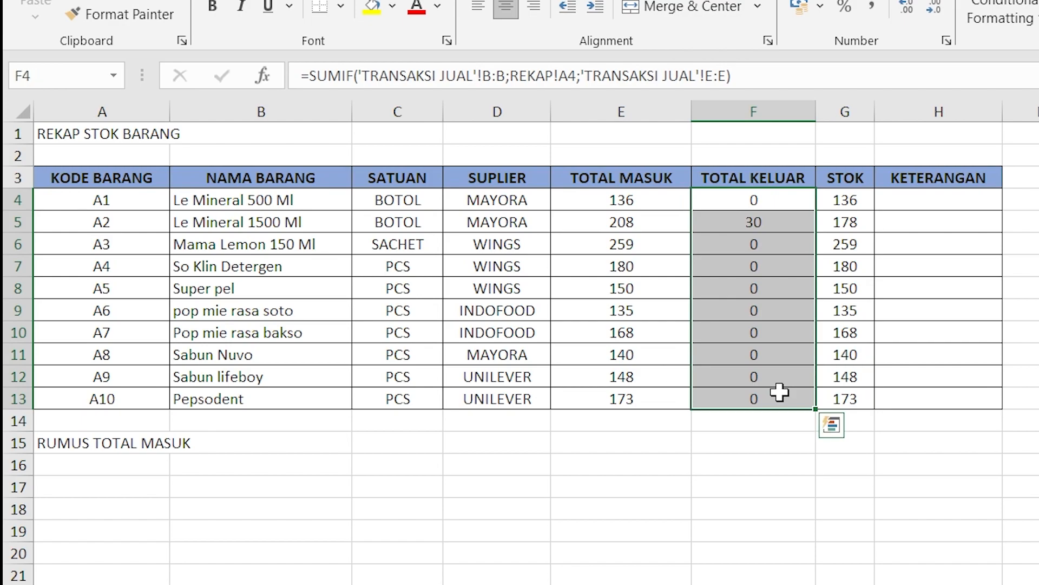
key("Delete")
left_click(779, 392)
left_click(759, 206)
left_click_drag(761, 193, 747, 416)
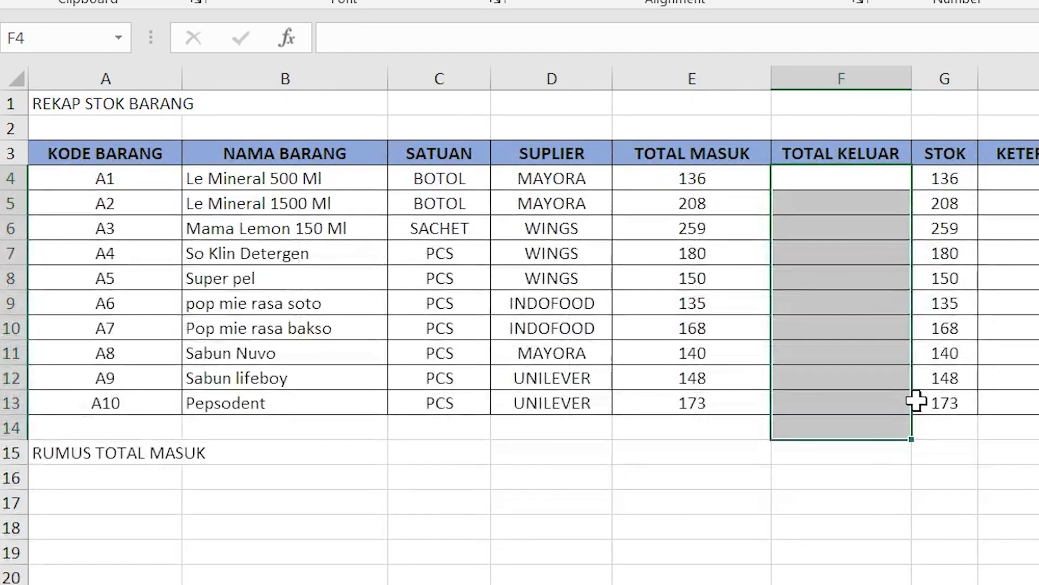
left_click(812, 373)
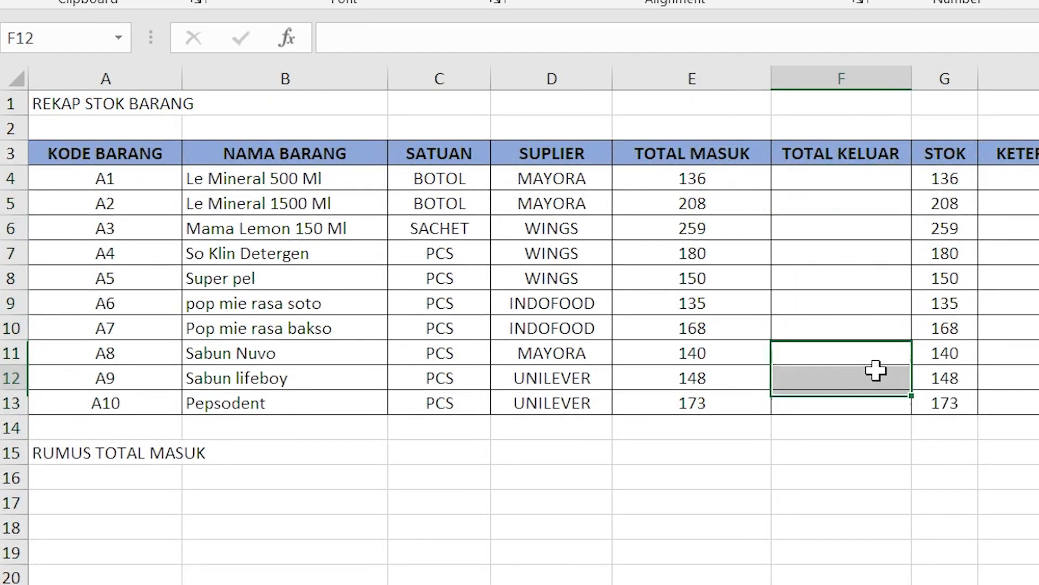
Step: Start a SUMIF formula in item A1's TOTAL KELUAR cell, using column B of TRANSAKSI JUAL as the criteria range
left_click(845, 173)
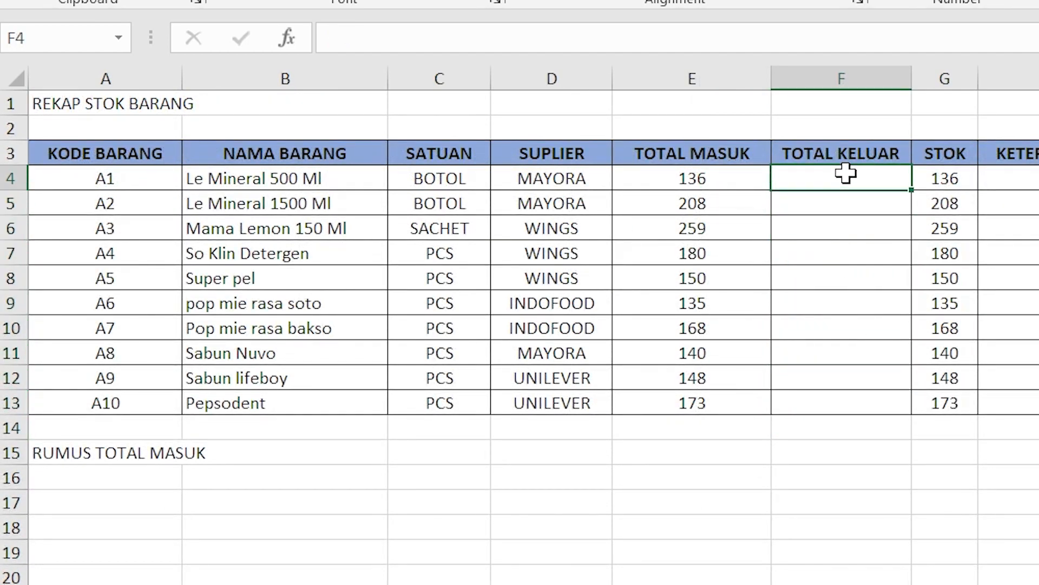
type("=SUMIF")
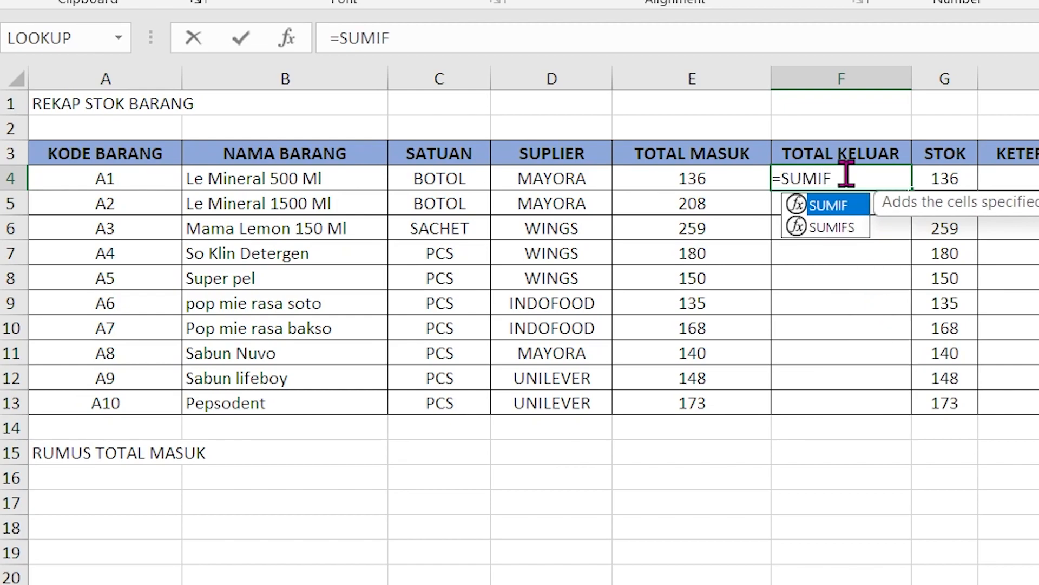
type("(")
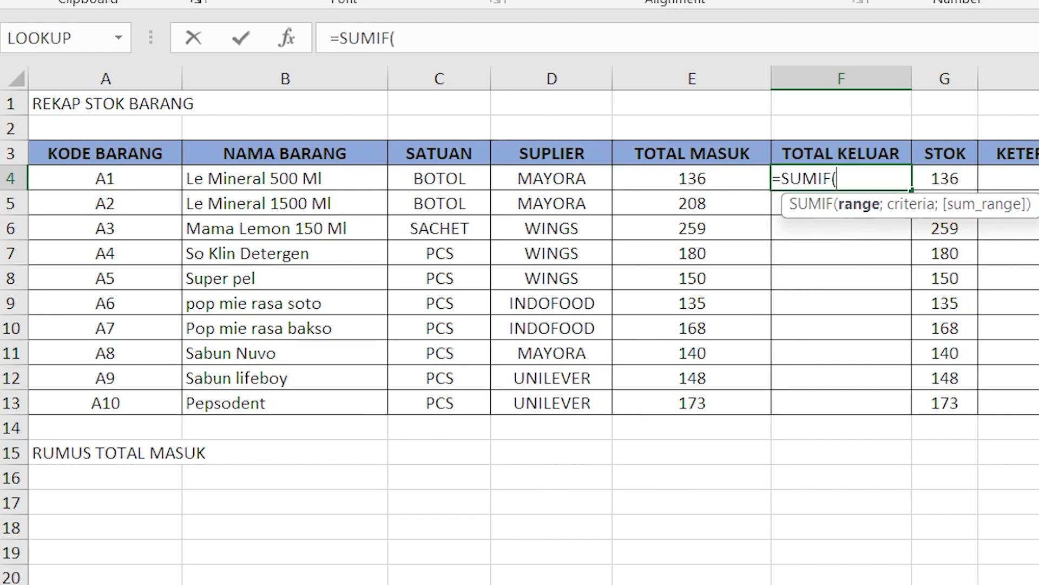
left_click(428, 584)
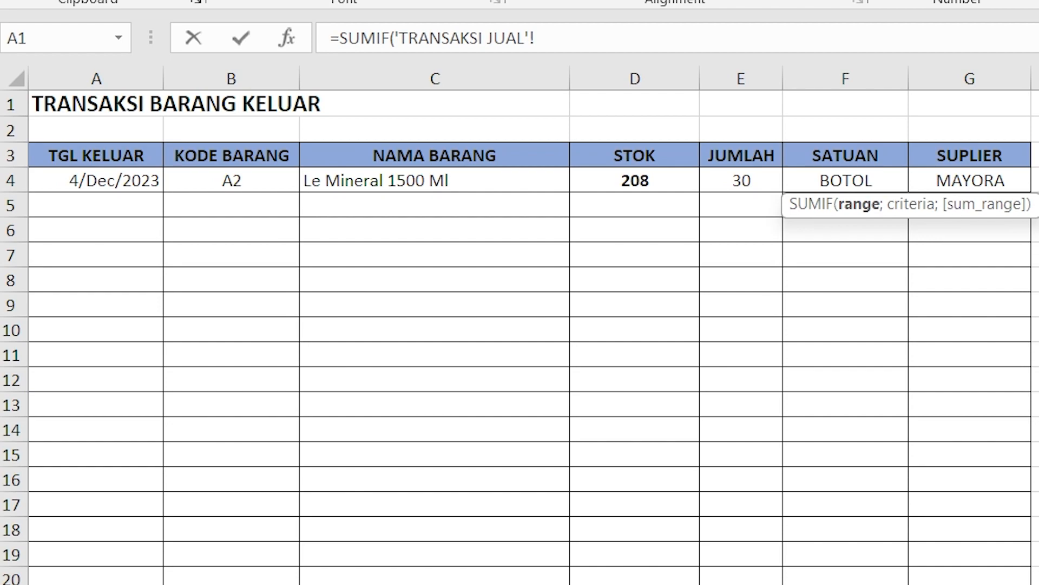
left_click(249, 66)
left_click(242, 69)
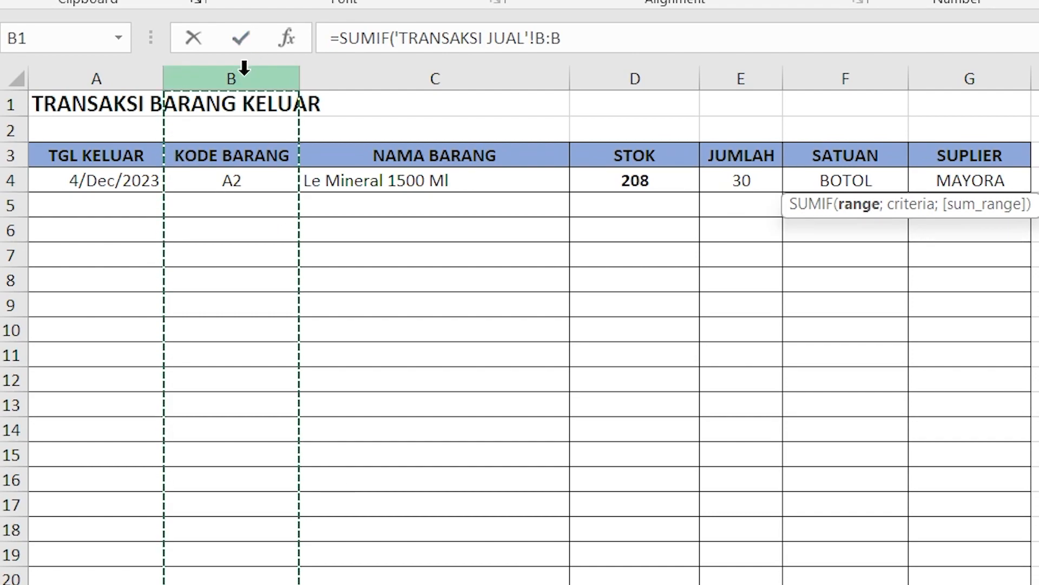
type(";")
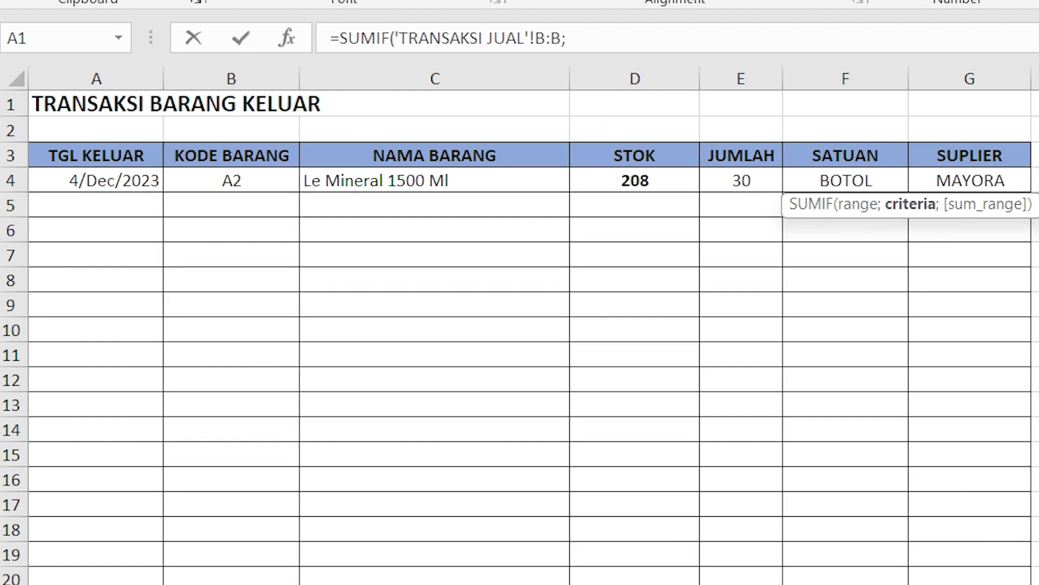
Step: Complete the SUMIF formula with REKAP!A4 as the criteria and column E of TRANSAKSI JUAL as the sum range
left_click(737, 584)
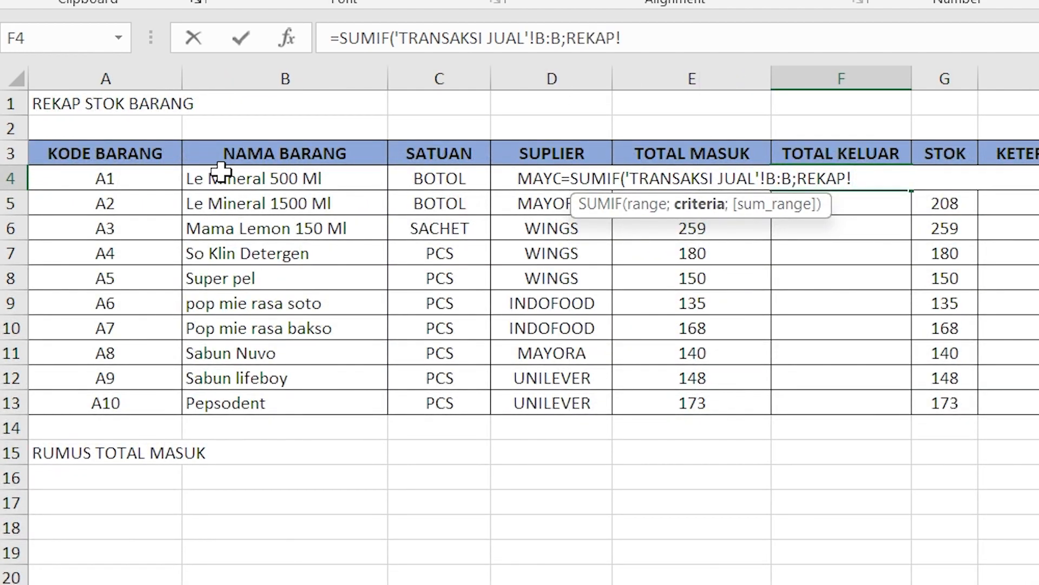
left_click(115, 179)
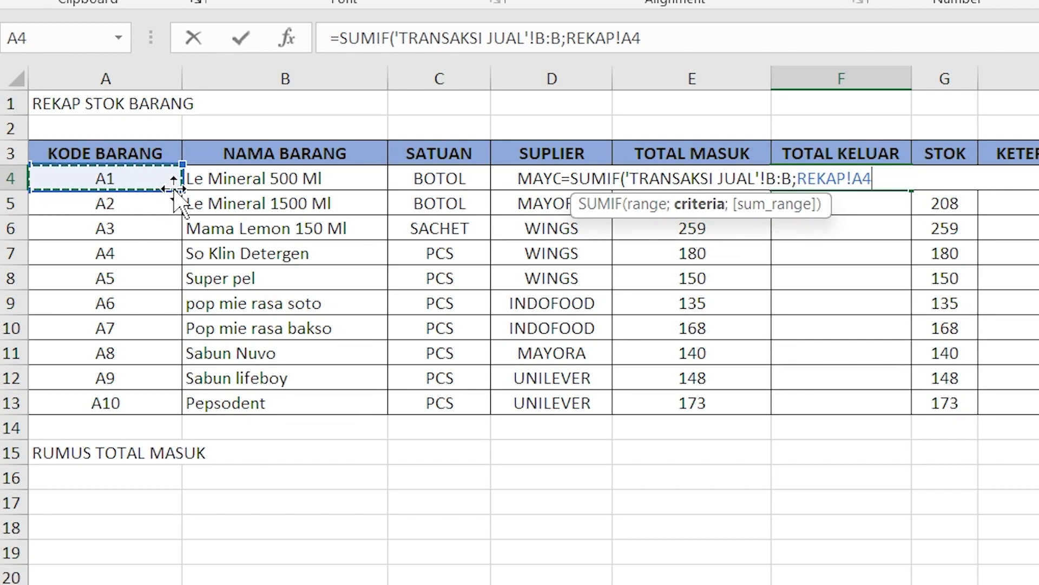
type(";")
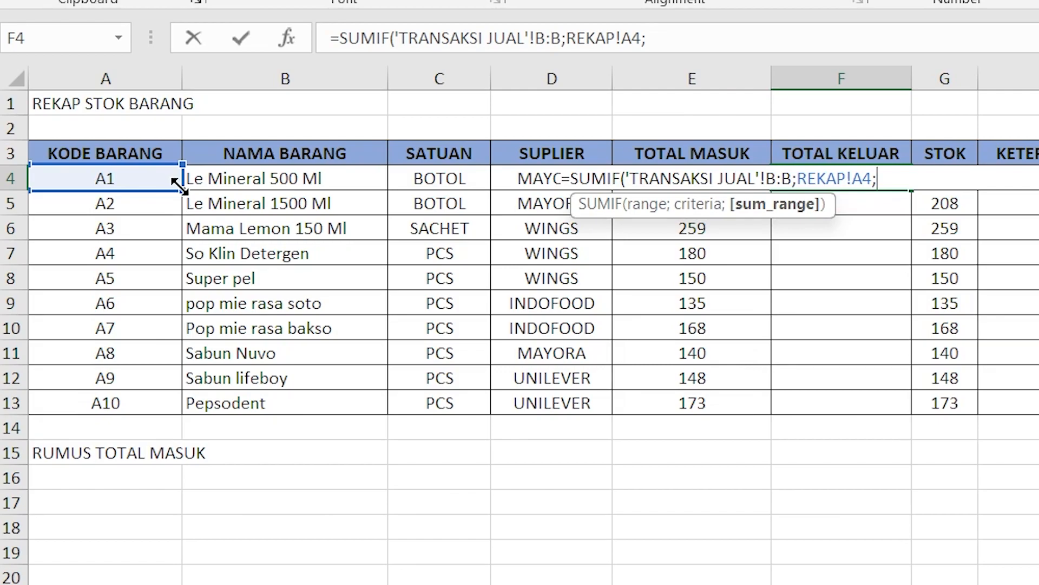
left_click(487, 583)
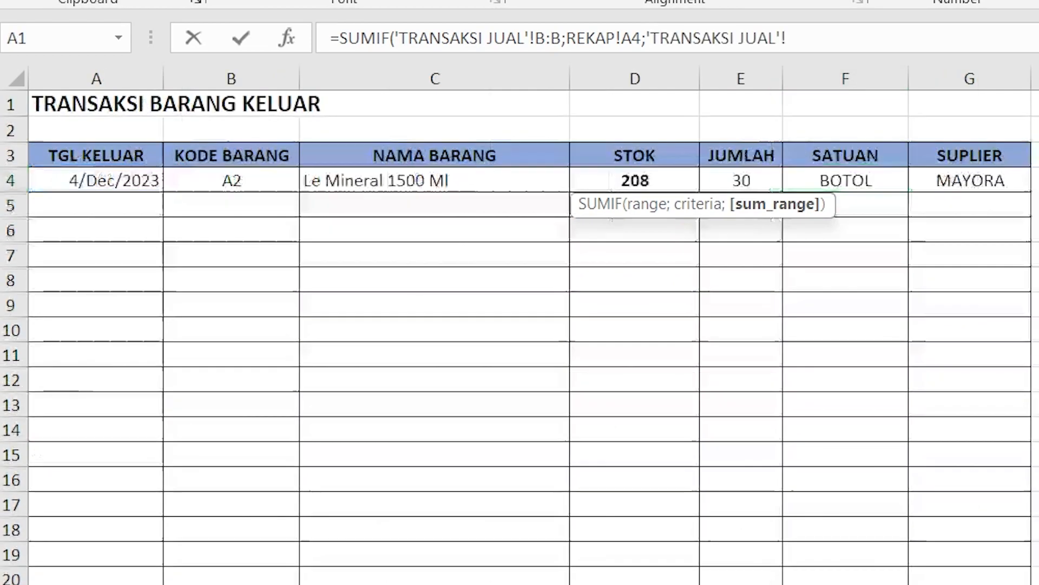
left_click(729, 77)
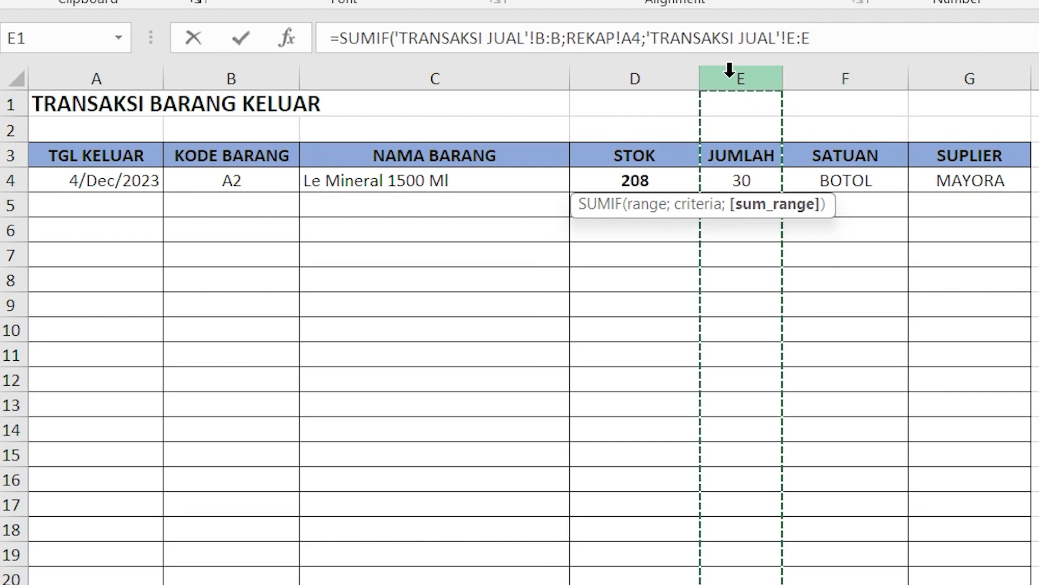
type(")")
key("Return")
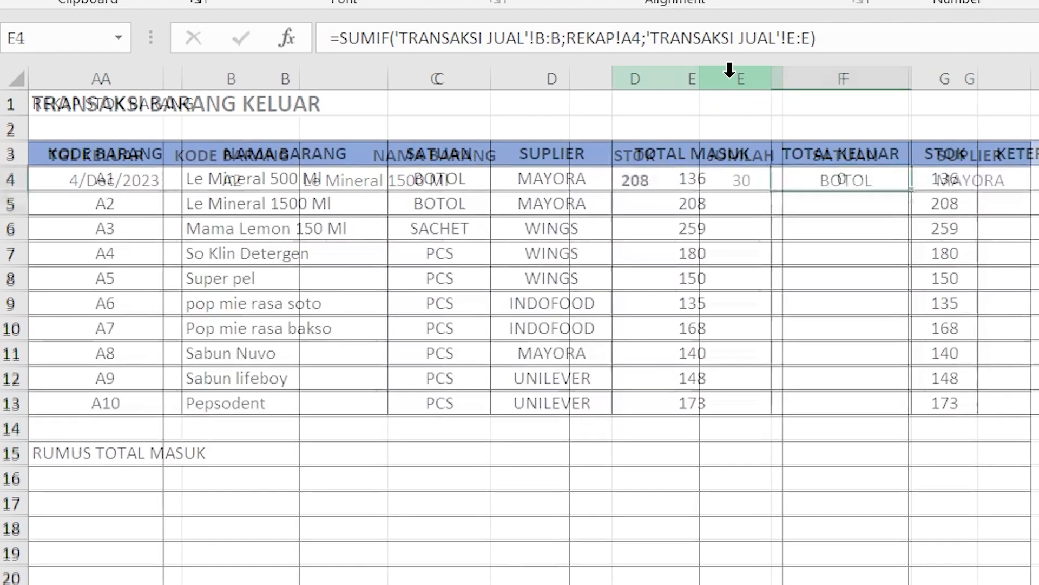
Step: Copy item A1's TOTAL KELUAR formula down to items A2 through A10 on REKAP
left_click(891, 182)
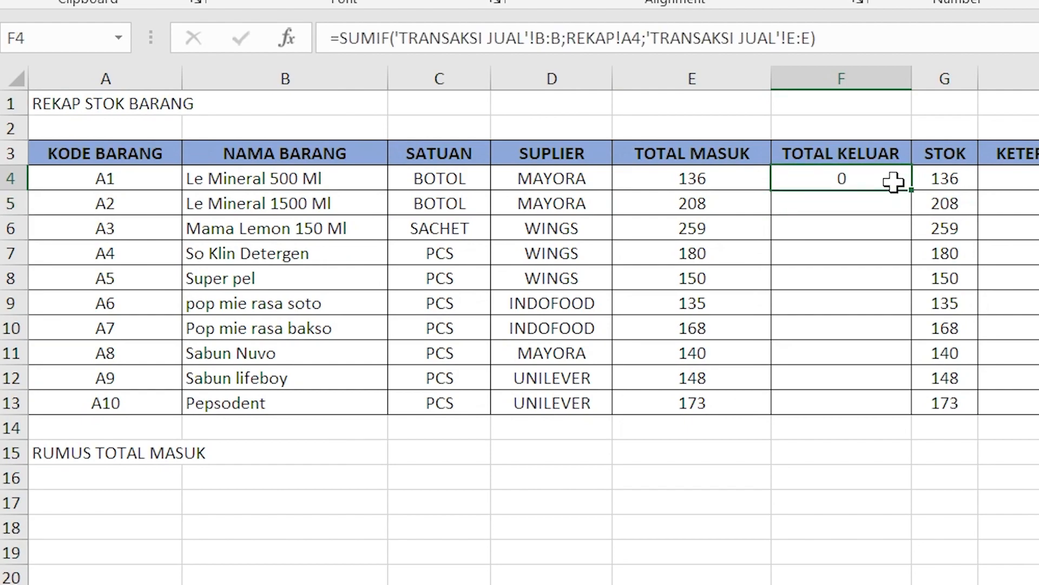
left_click_drag(910, 190, 891, 407)
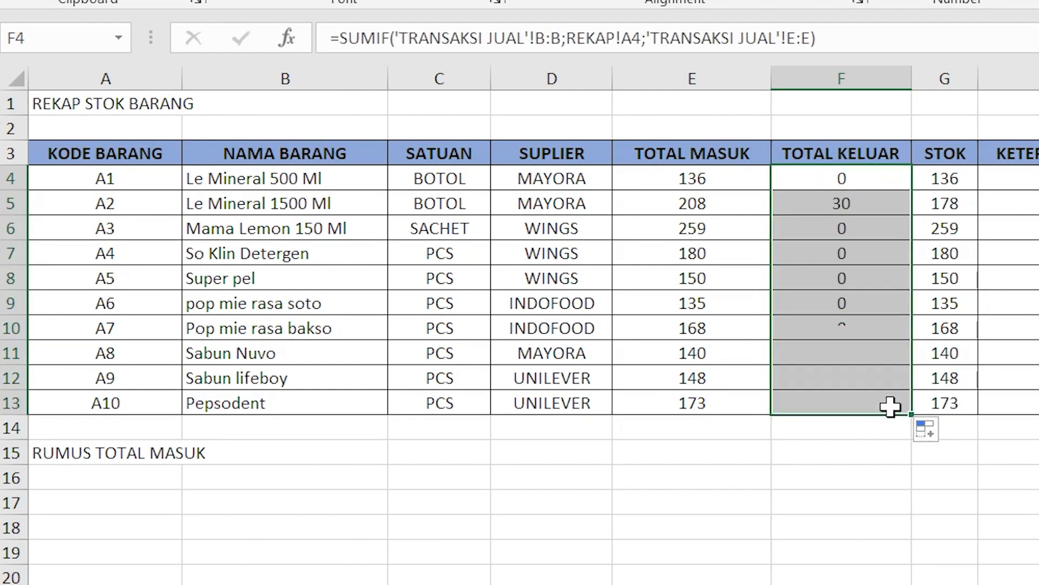
left_click(1037, 452)
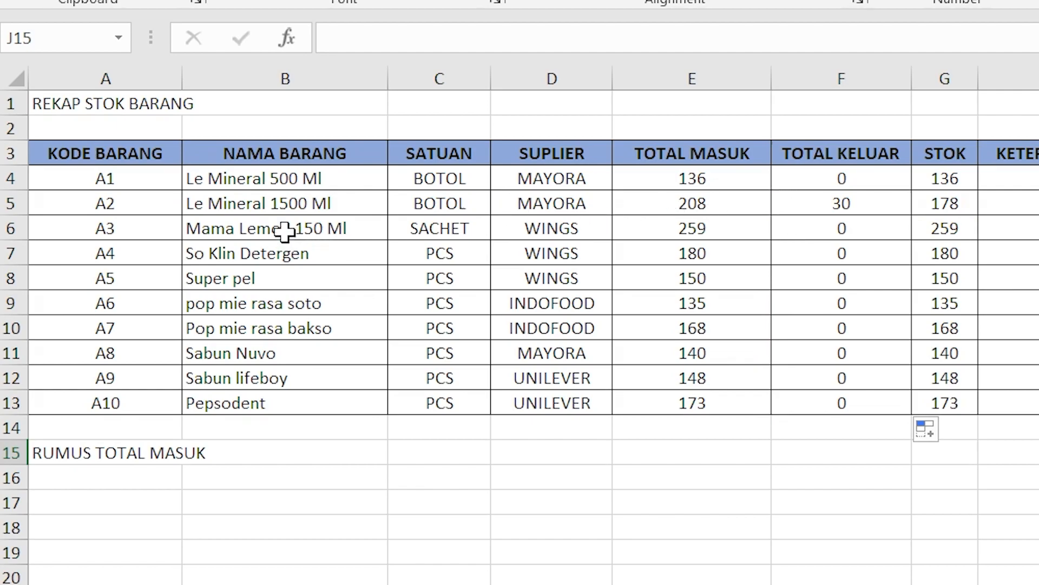
Step: Compare the first transaction's JUMLAH on TRANSAKSI JUAL with item A2's TOTAL KELUAR on REKAP
left_click(834, 584)
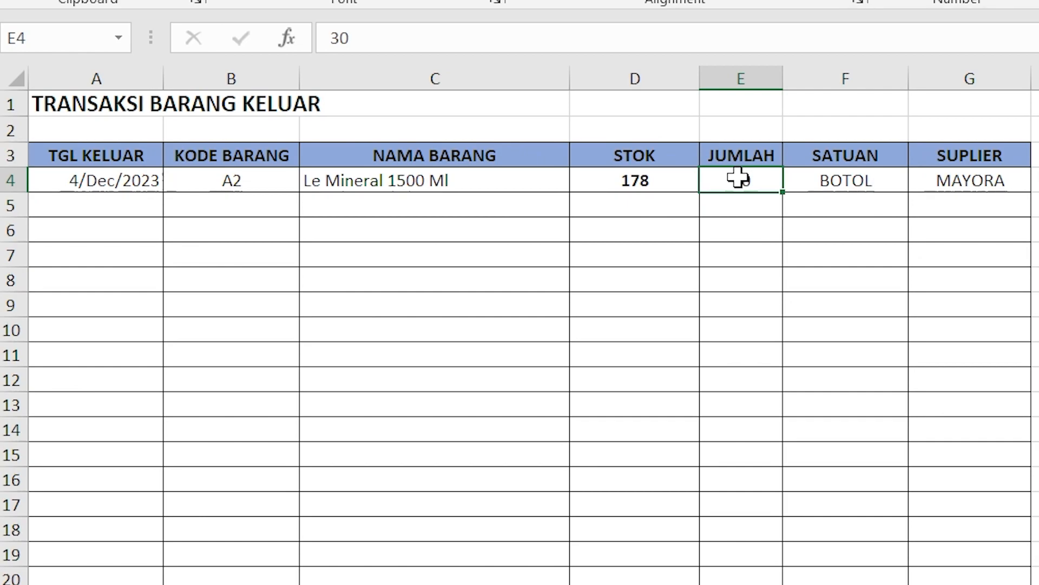
left_click(649, 583)
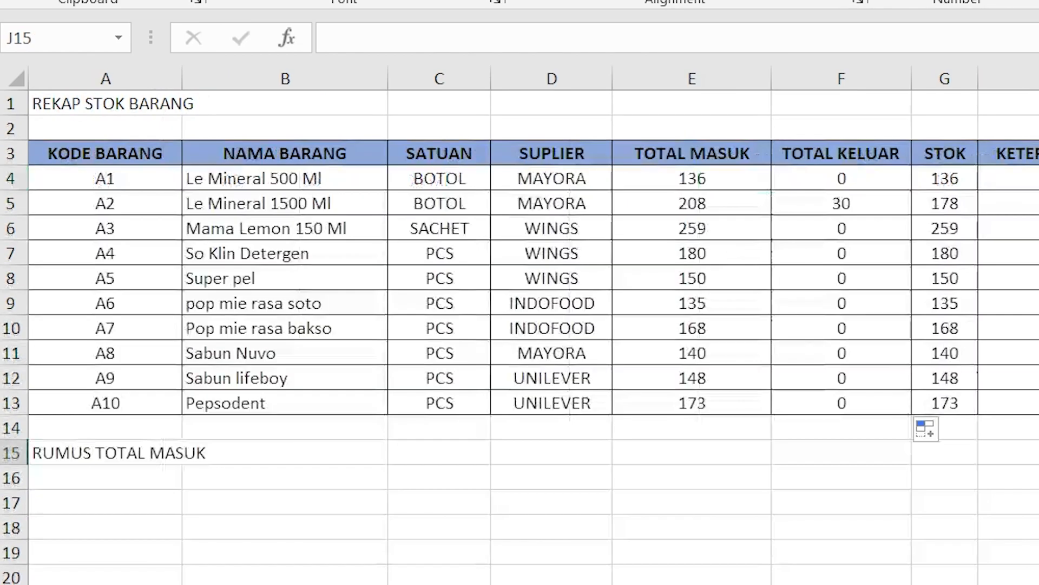
left_click(815, 207)
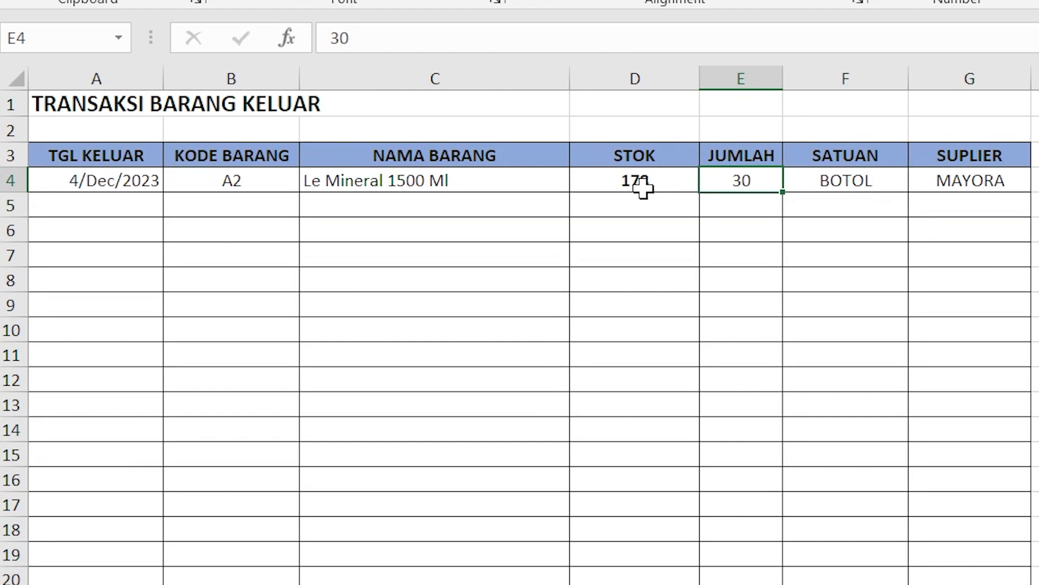
Step: Fill the first row's STOK formula down the remaining rows of the TRANSAKSI JUAL table
left_click(643, 188)
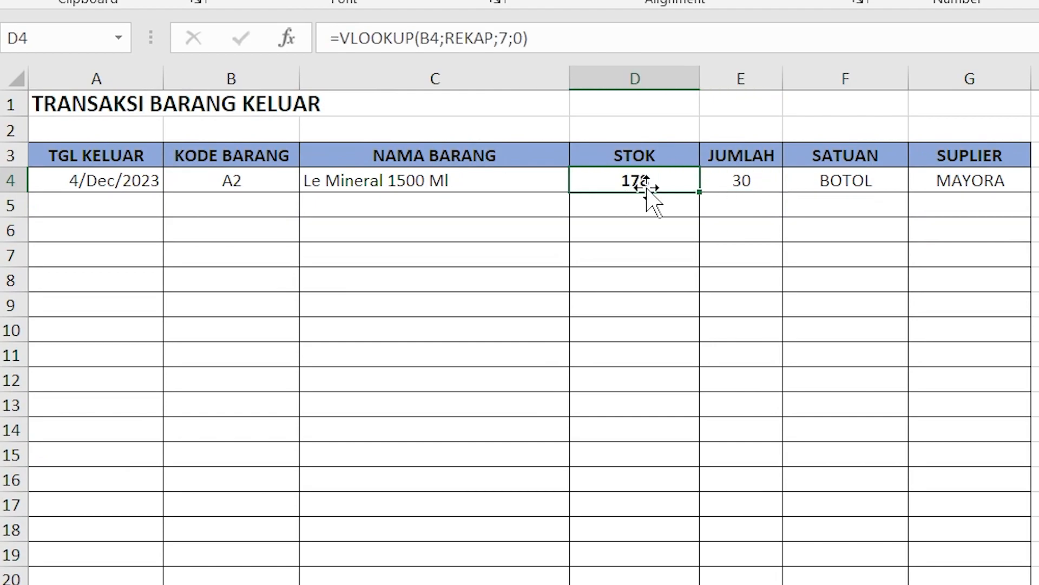
left_click_drag(701, 193, 702, 583)
scroll(726, 372, "up", 9)
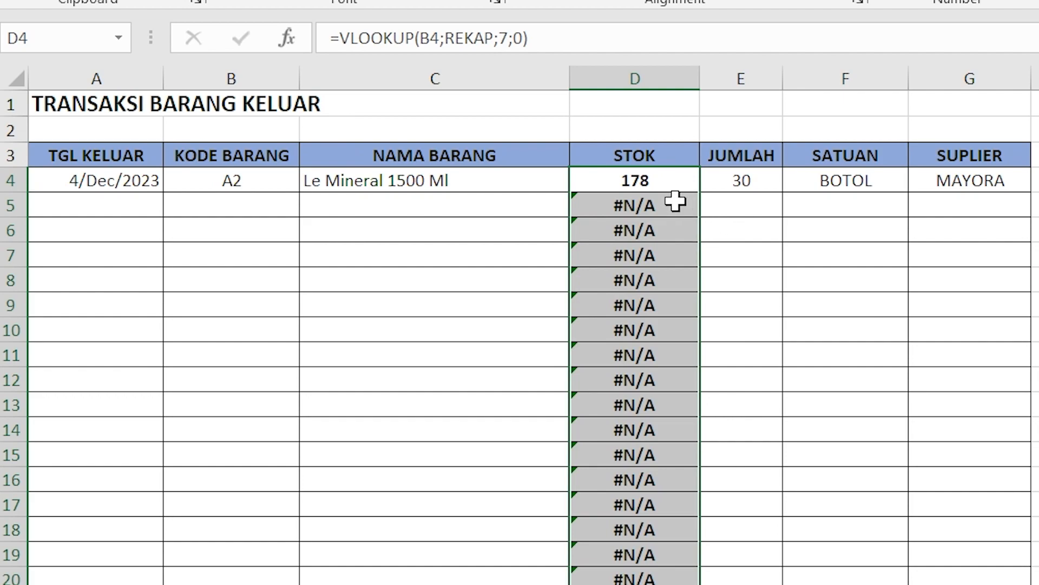
Step: Examine the copied STOK formulas in rows without an item code and compare them with the first transaction's formula
left_click(658, 182)
left_click(660, 203)
left_click(665, 236)
left_click(675, 204)
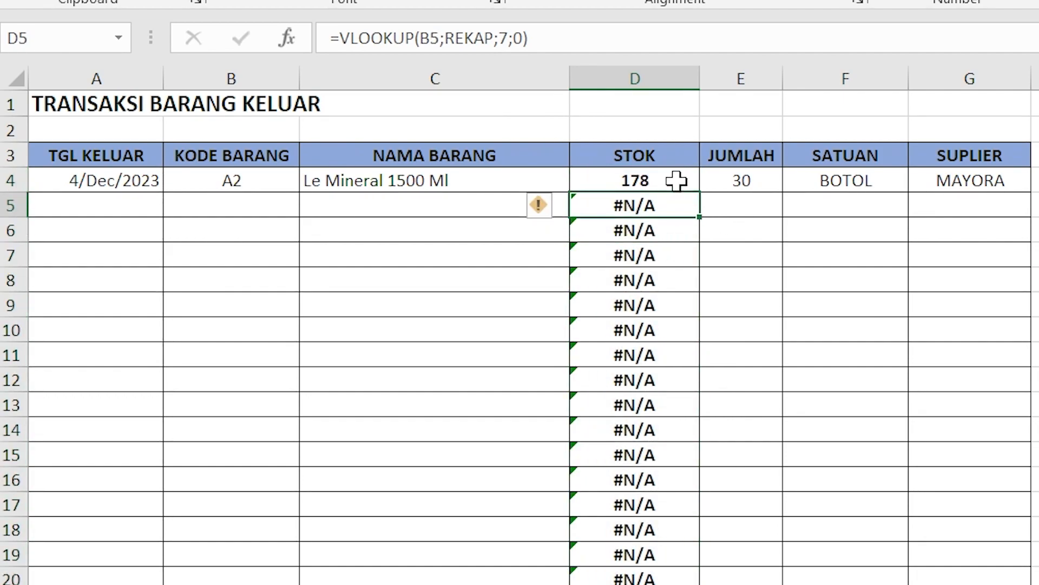
left_click(679, 252)
left_click(680, 183)
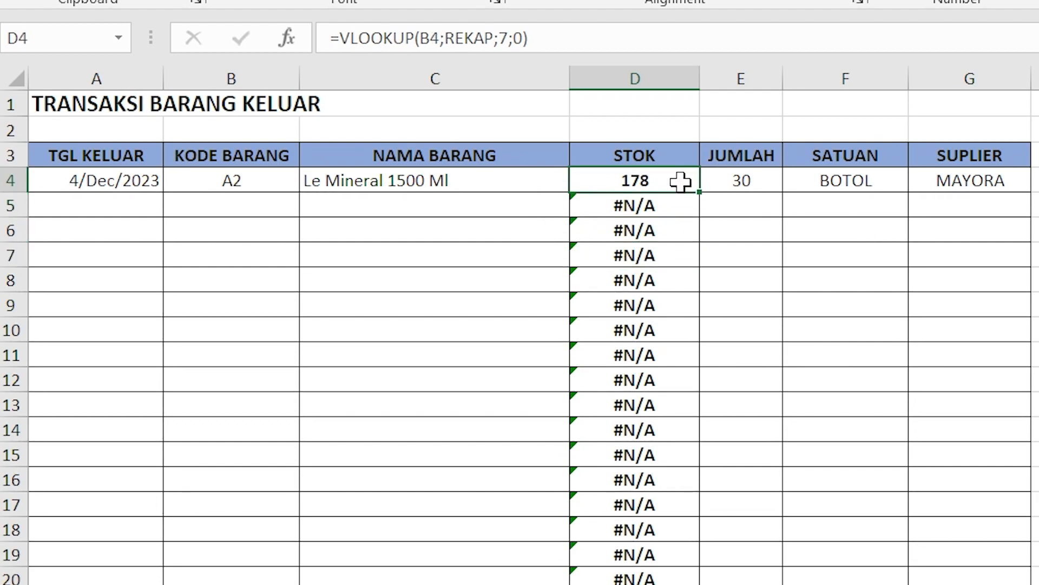
left_click(670, 204)
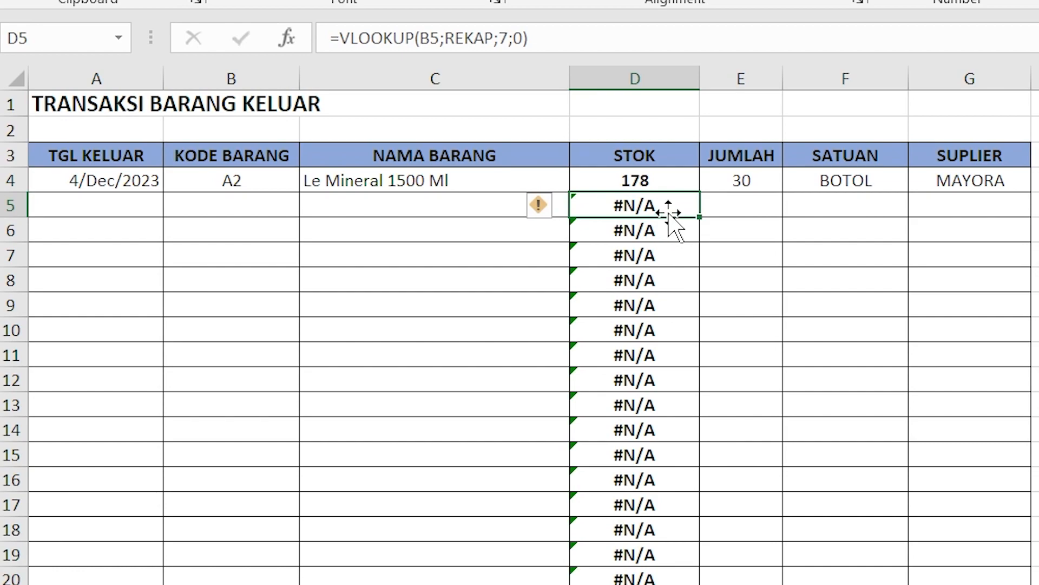
left_click(663, 176)
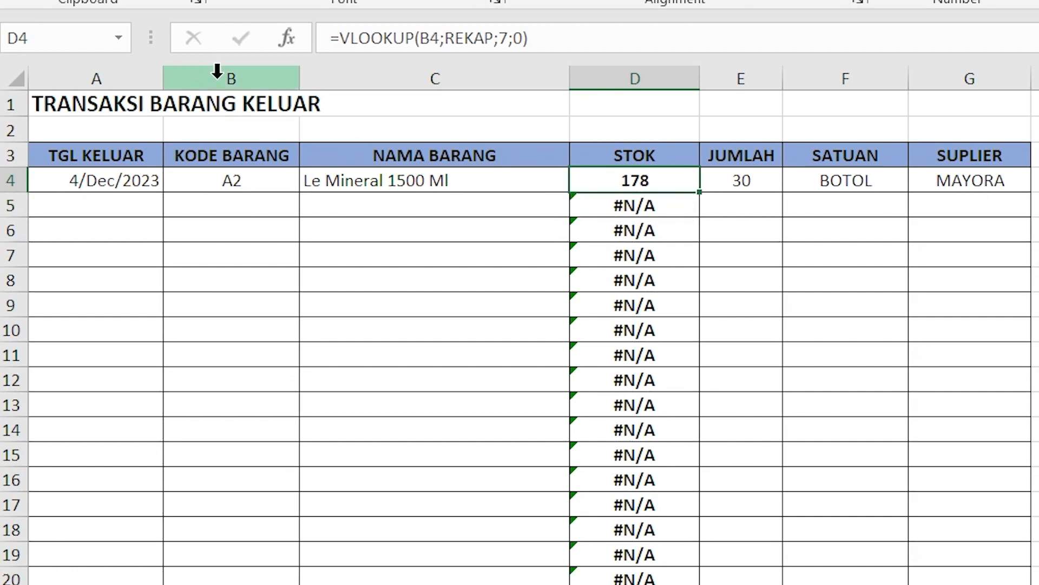
Step: Try to insert IF in front of VLOOKUP in the row 5 STOK formula
left_click(676, 203)
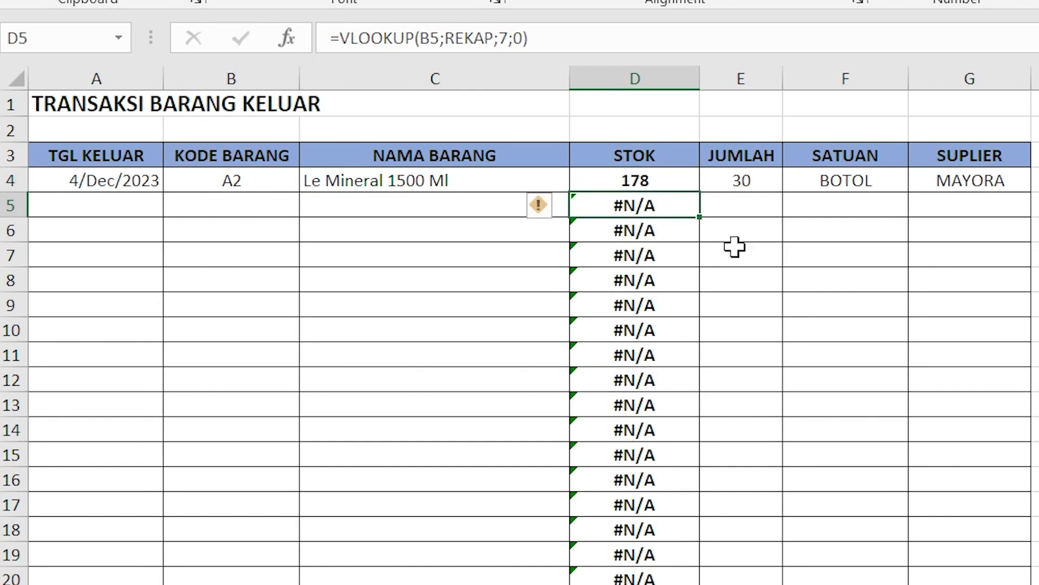
left_click(340, 37)
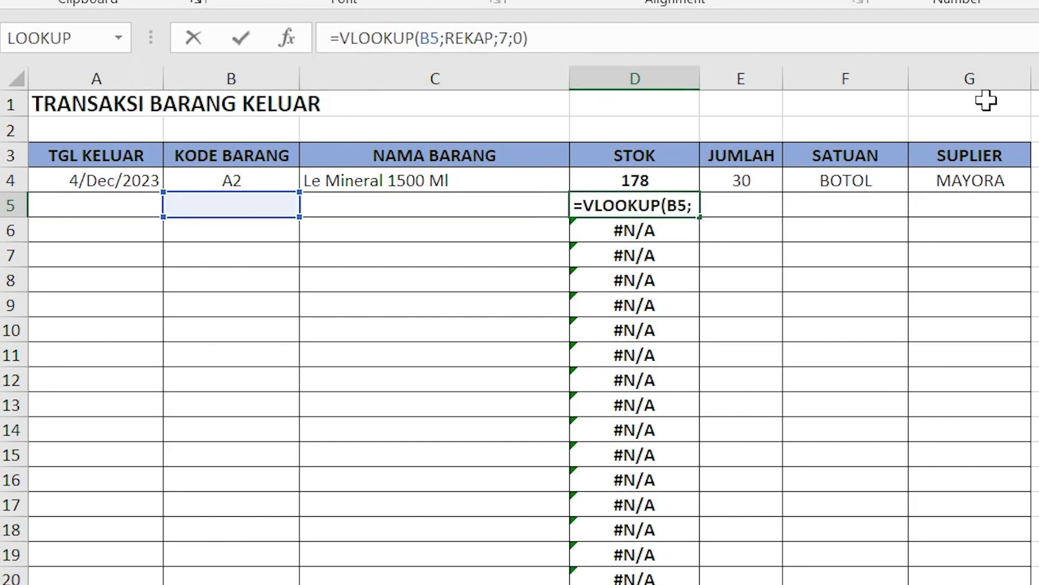
type("IF")
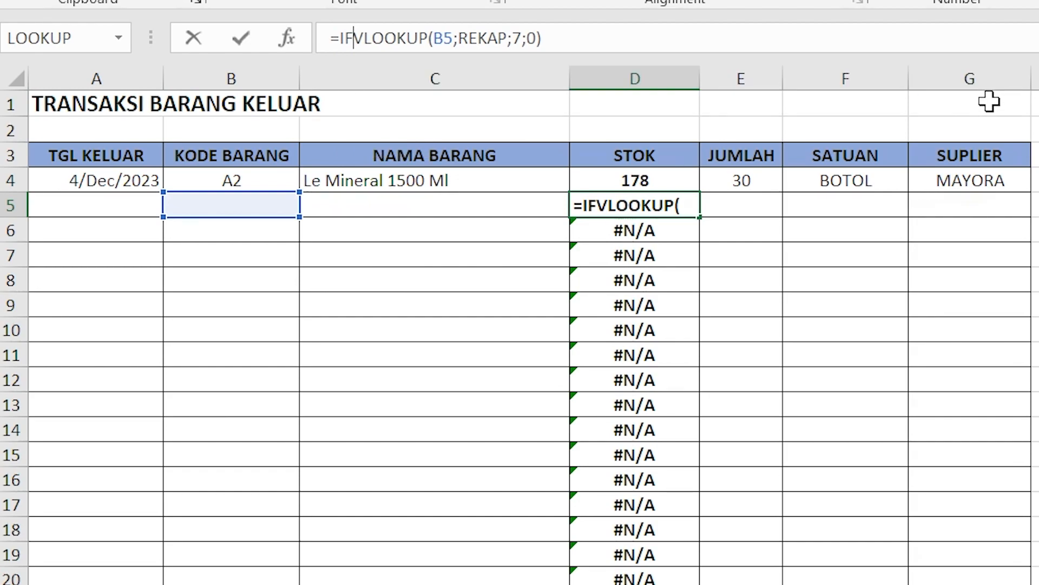
left_click(796, 331)
Step: Change the first row's STOK formula to =IFERROR(VLOOKUP(B4;REKAP;7;0);"")
left_click(635, 180)
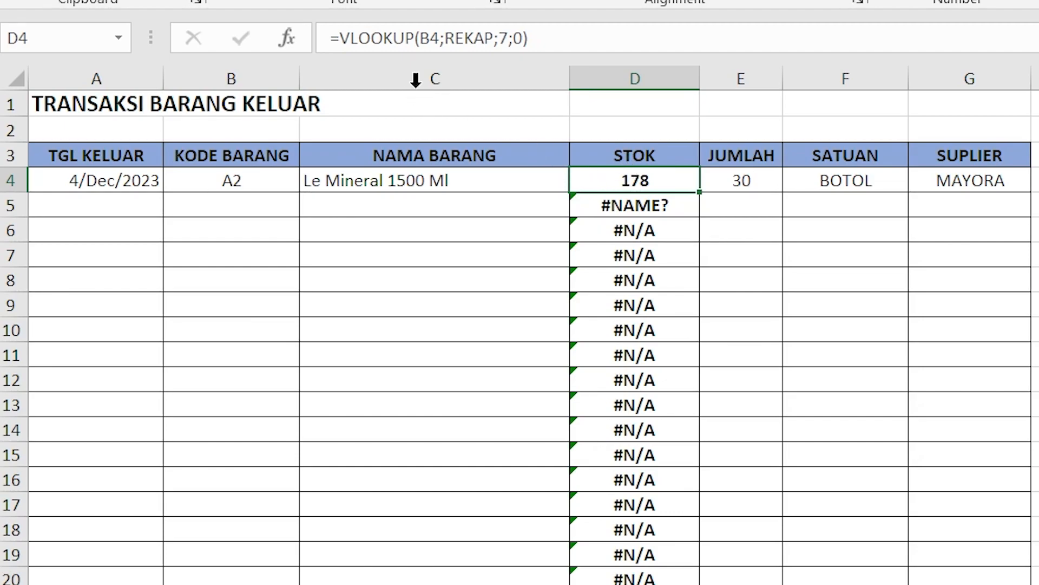
left_click(334, 43)
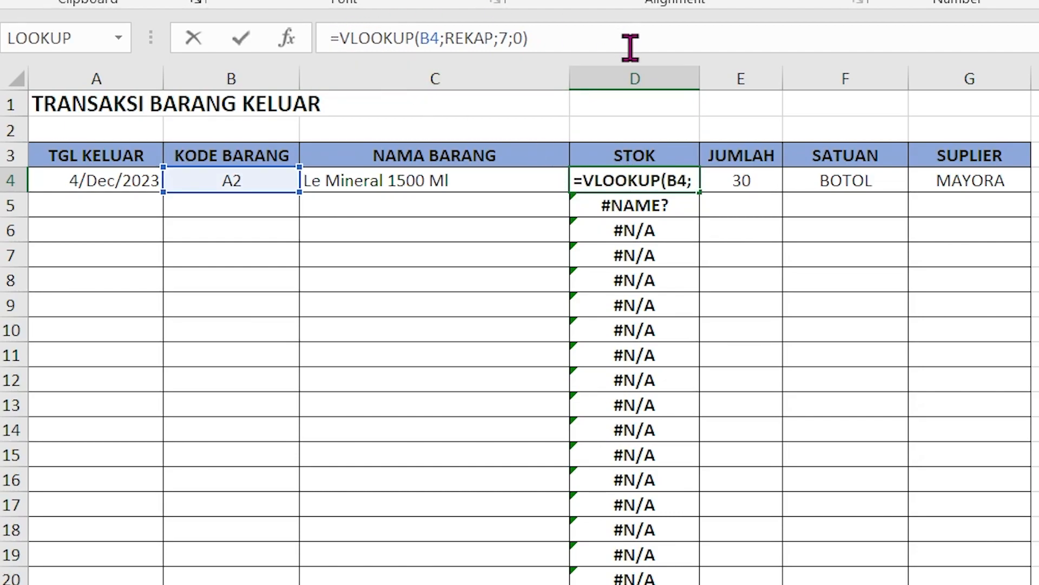
type("IF")
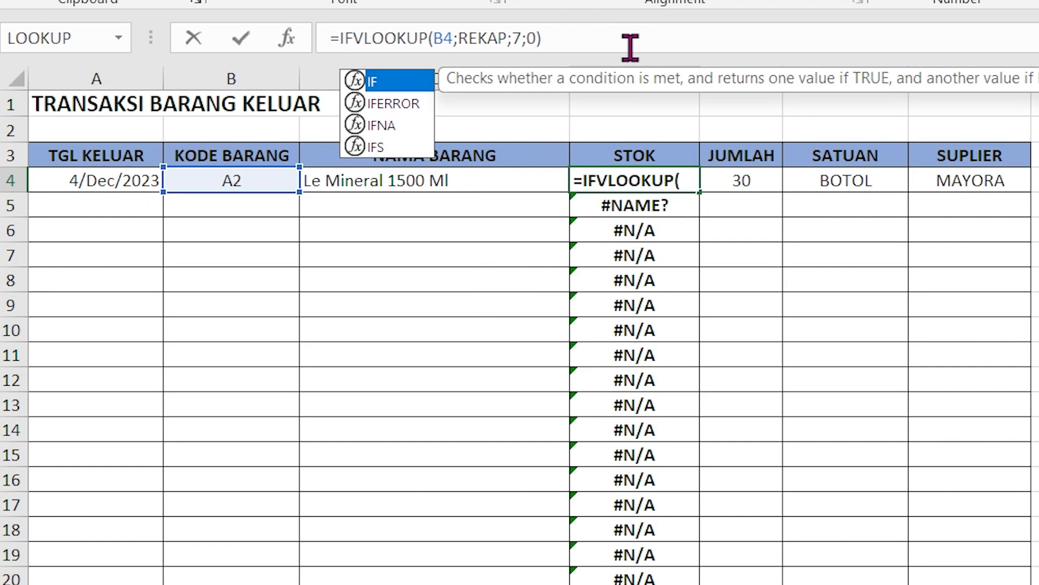
double_click(398, 104)
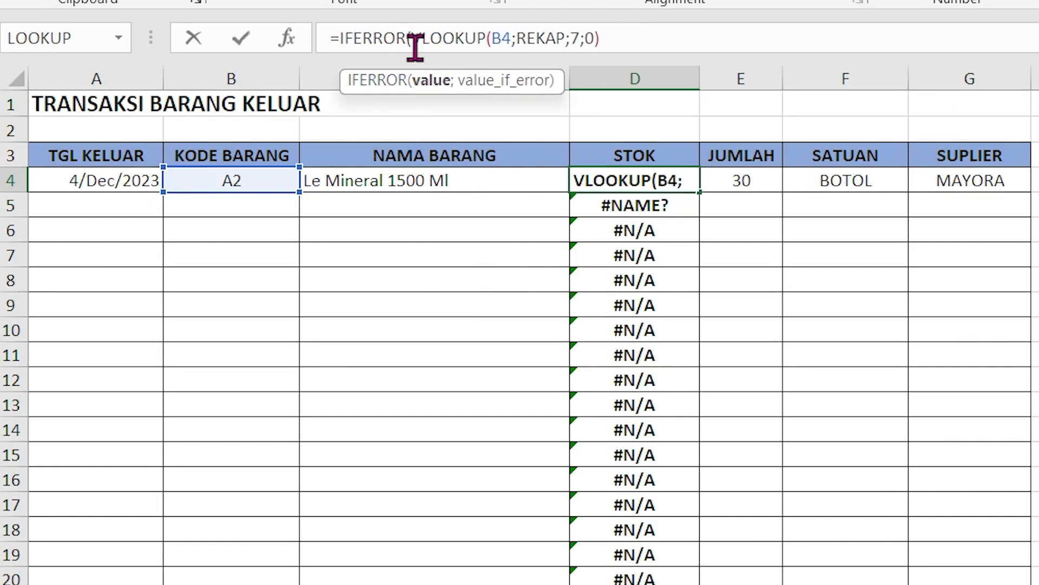
left_click(656, 34)
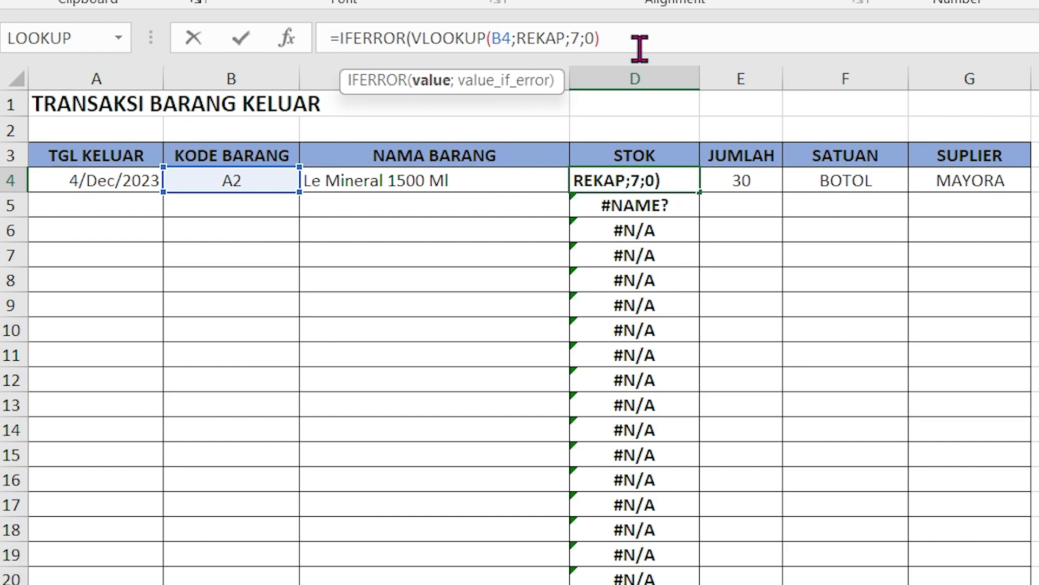
type(";")
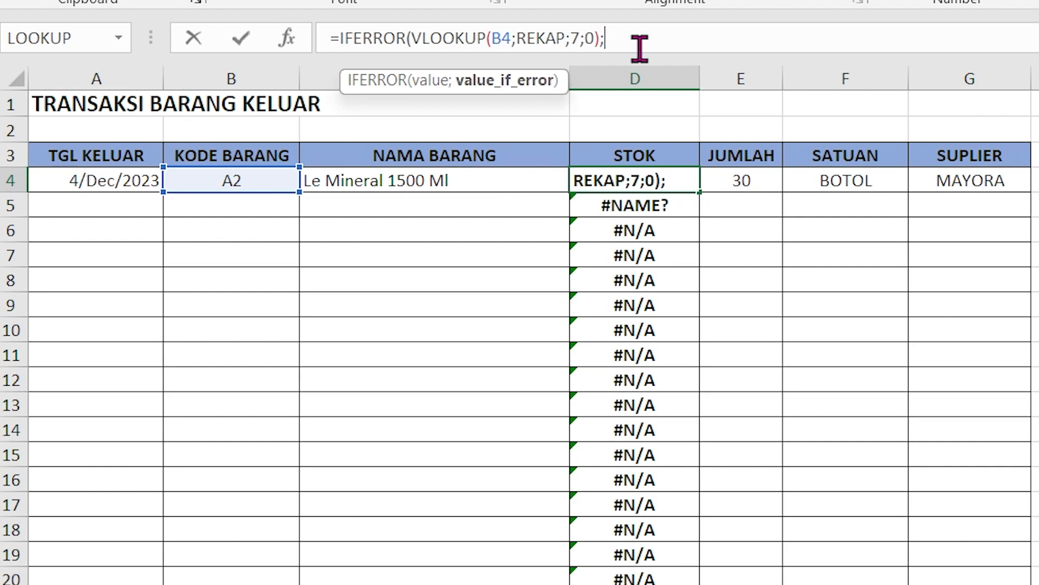
type("\"\")")
key("Return")
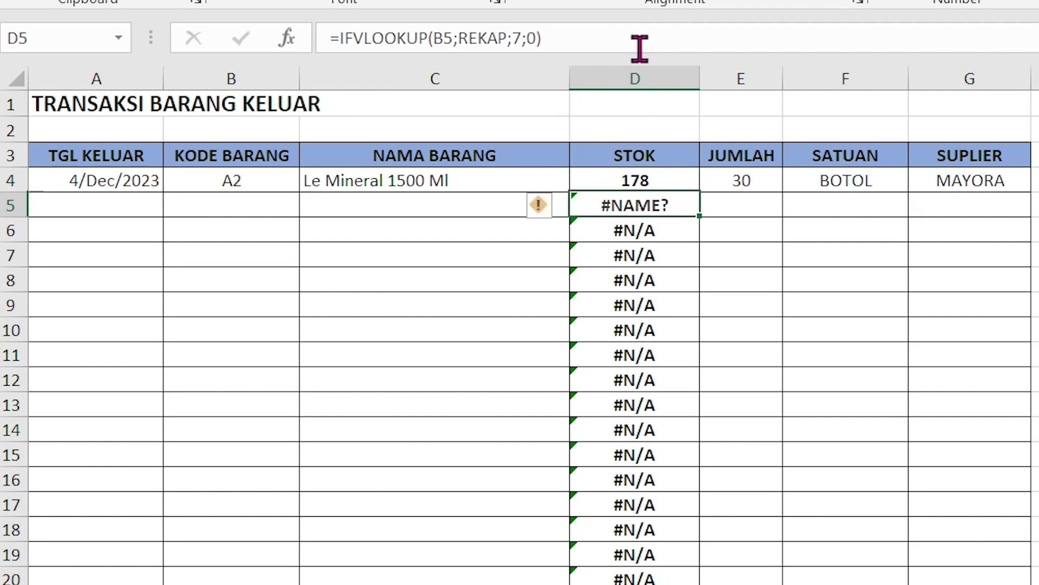
left_click(691, 184)
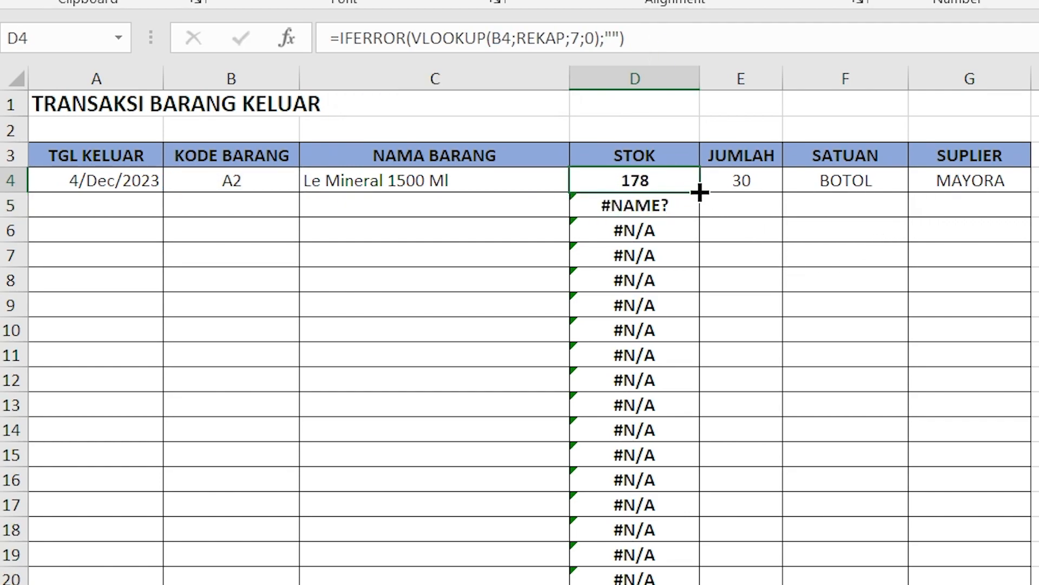
Step: Fill the IFERROR STOK formula from D4 down the remaining rows of the outgoing goods table
left_click_drag(706, 205, 649, 583)
scroll(708, 443, "up", 9)
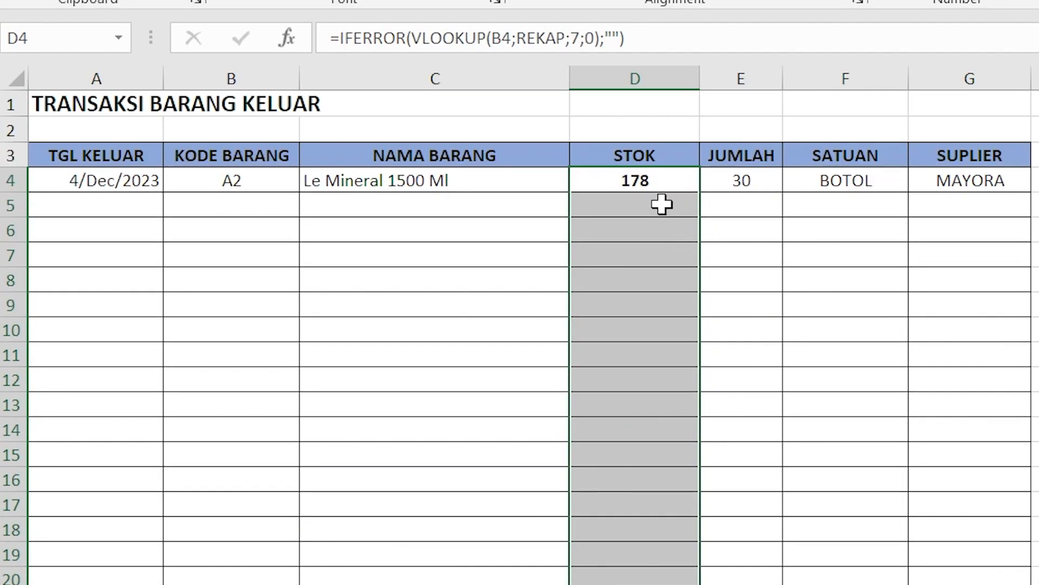
left_click(662, 204)
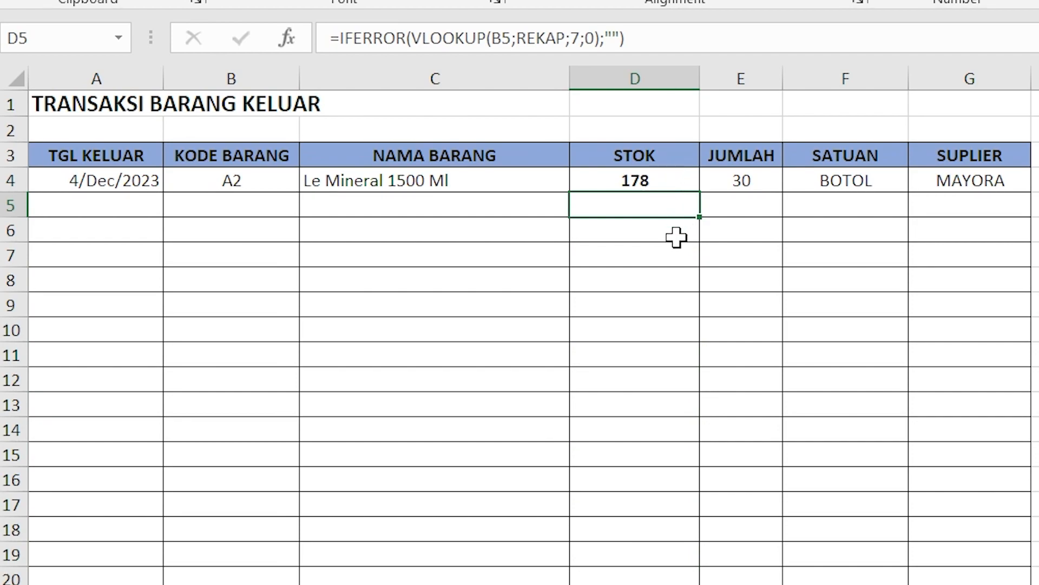
Step: Change the first transaction's NAMA BARANG formula to =IFERROR(VLOOKUP(B4;BARANG;2;0);"")
left_click(407, 183)
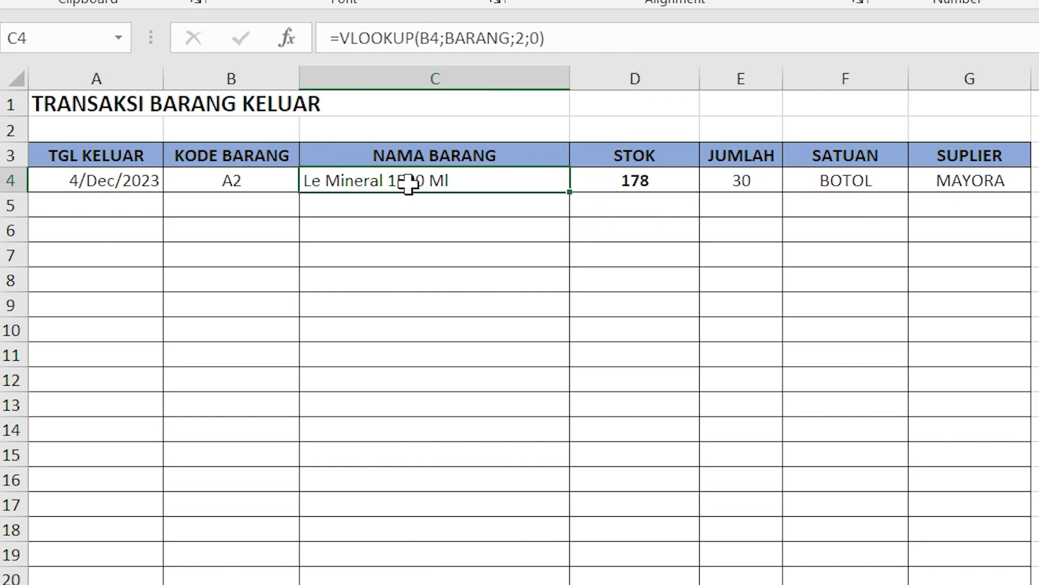
left_click(340, 38)
type("IF")
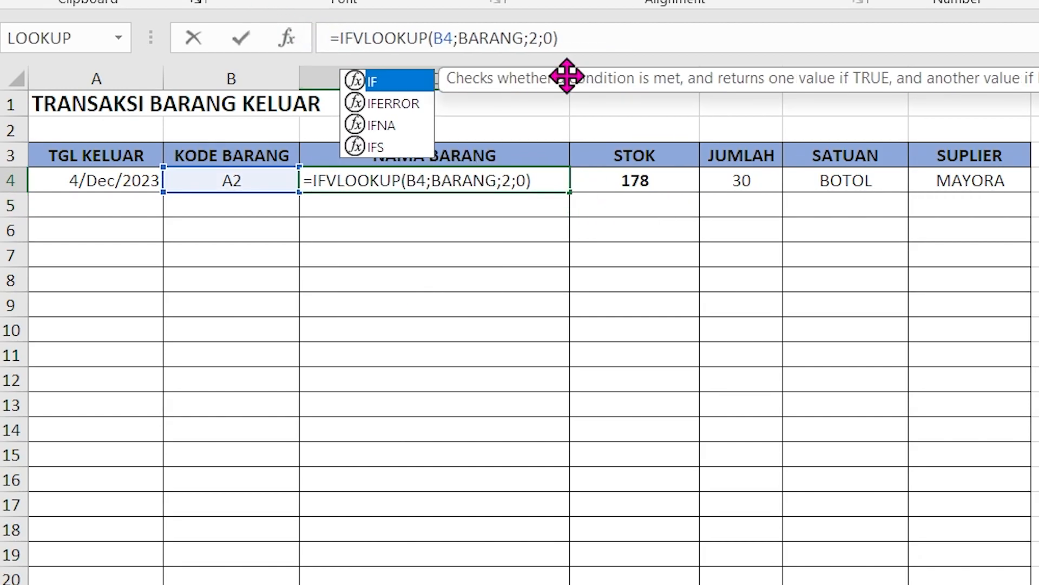
double_click(407, 104)
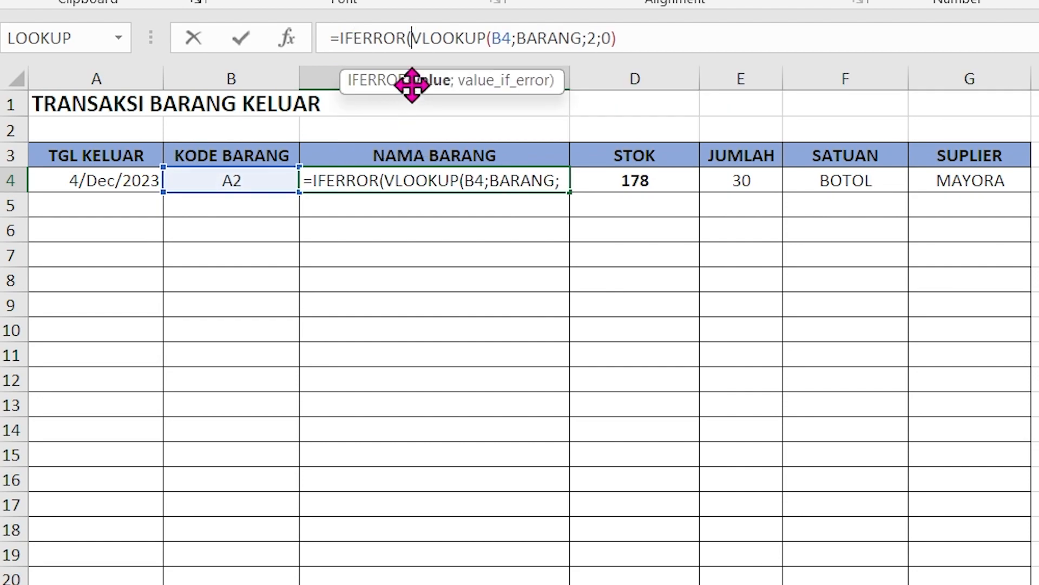
left_click(709, 47)
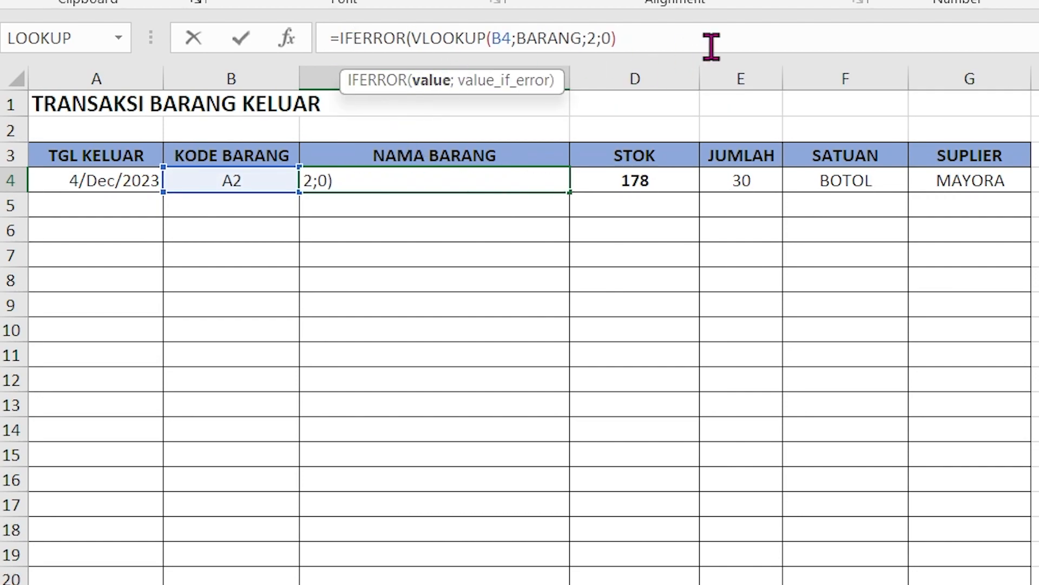
type(";")
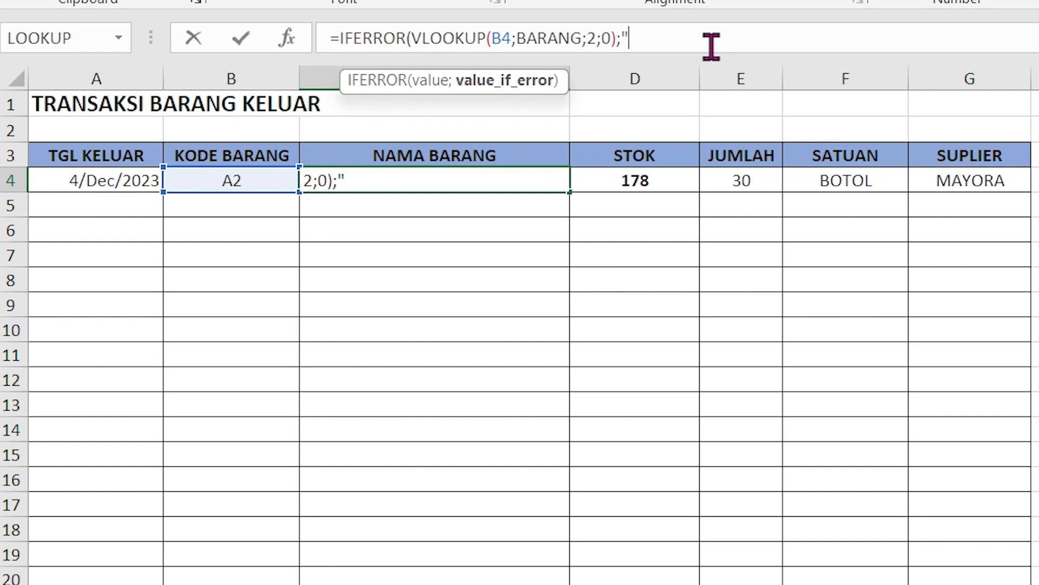
type("\"\")")
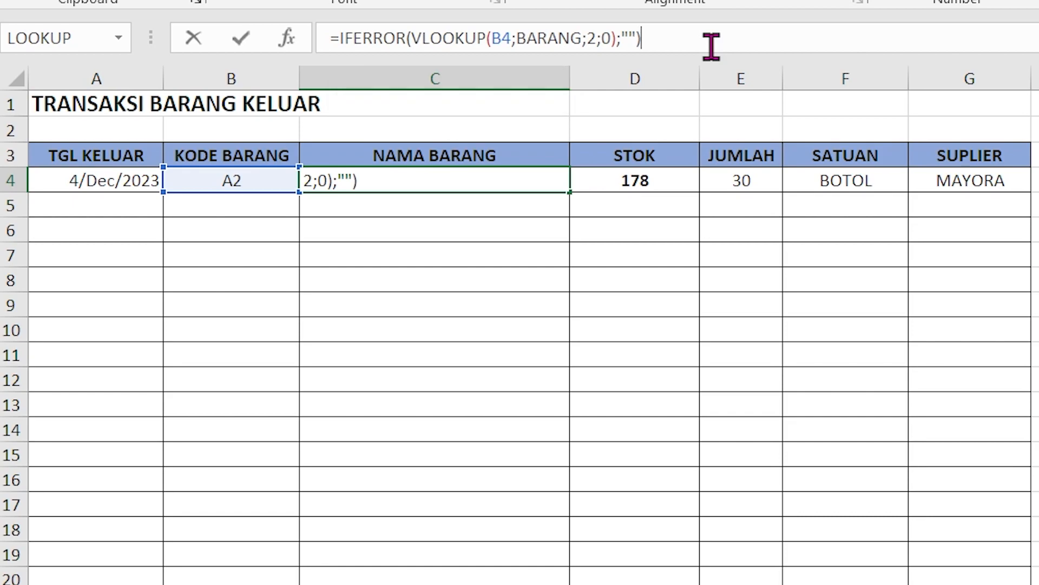
key("Return")
Step: Fill the NAMA BARANG formula from C4 down the remaining table rows and check the copies in the blank rows
left_click(529, 179)
left_click_drag(570, 190, 541, 584)
scroll(496, 394, "up", 9)
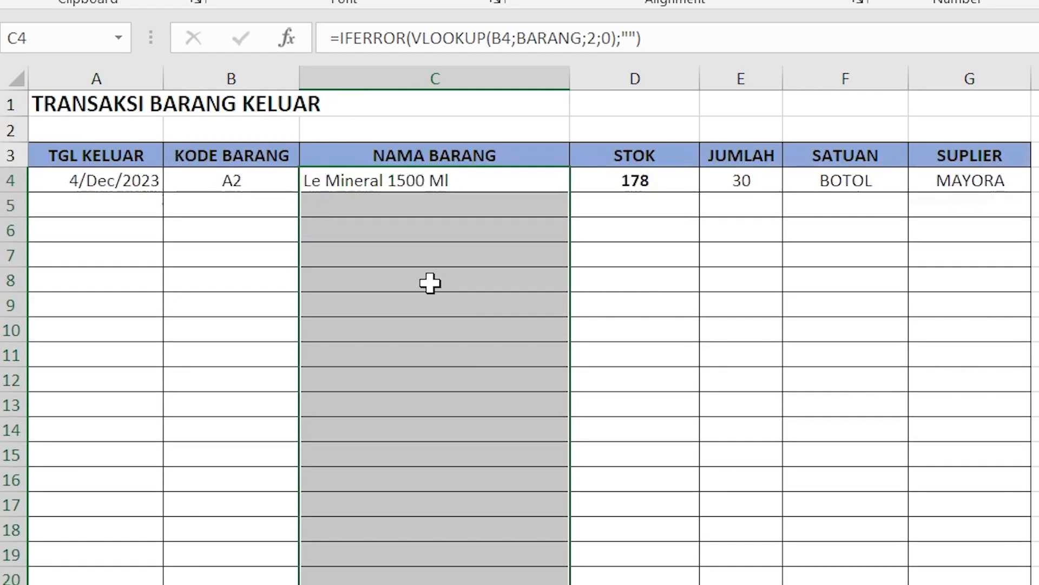
left_click(430, 351)
left_click(436, 476)
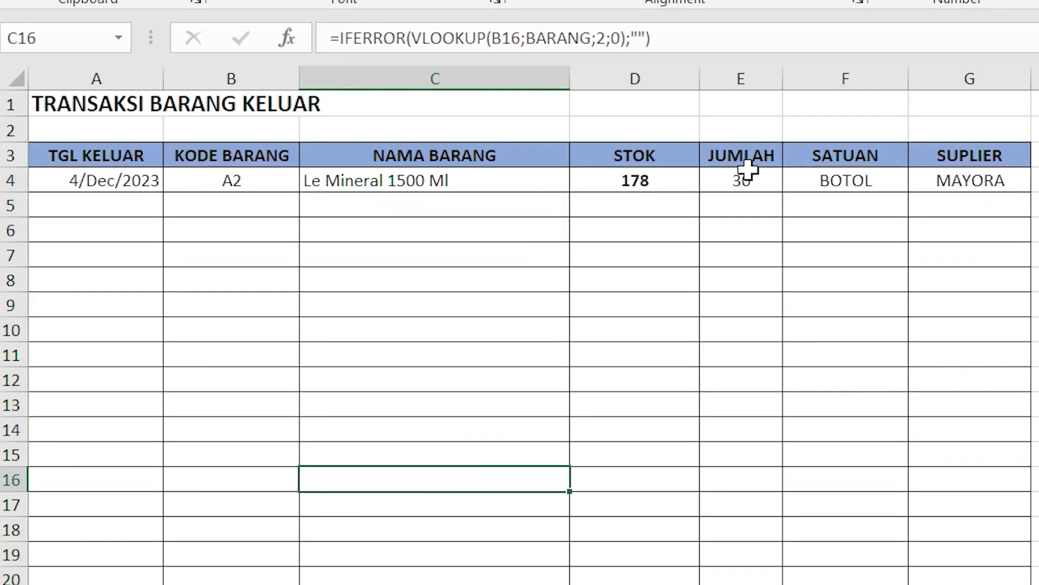
Step: Change the first transaction's SATUAN formula to =IFERROR(VLOOKUP(B4;REKAP;3;0);"")
left_click(855, 187)
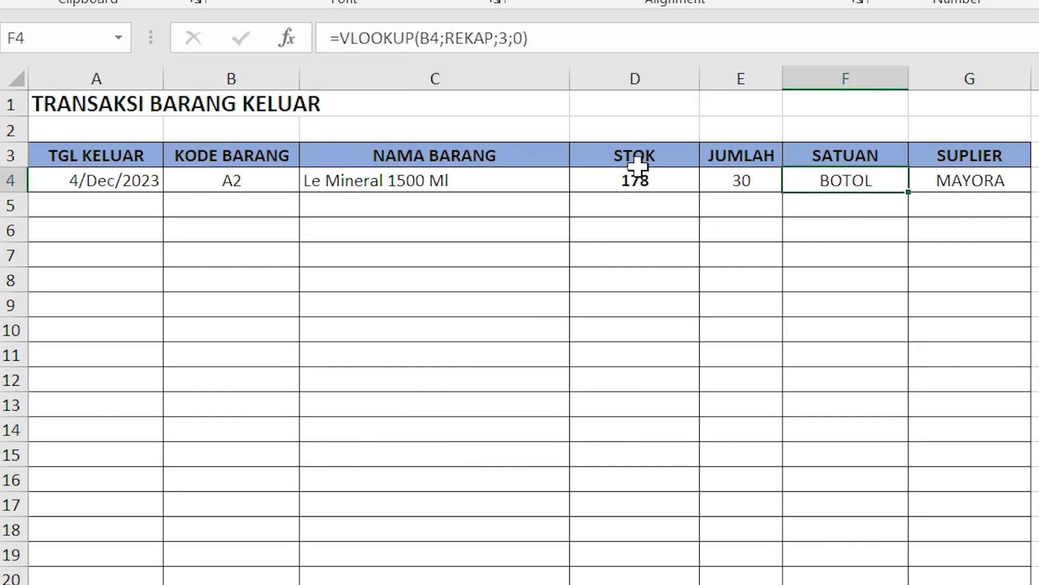
left_click(342, 36)
type("IF")
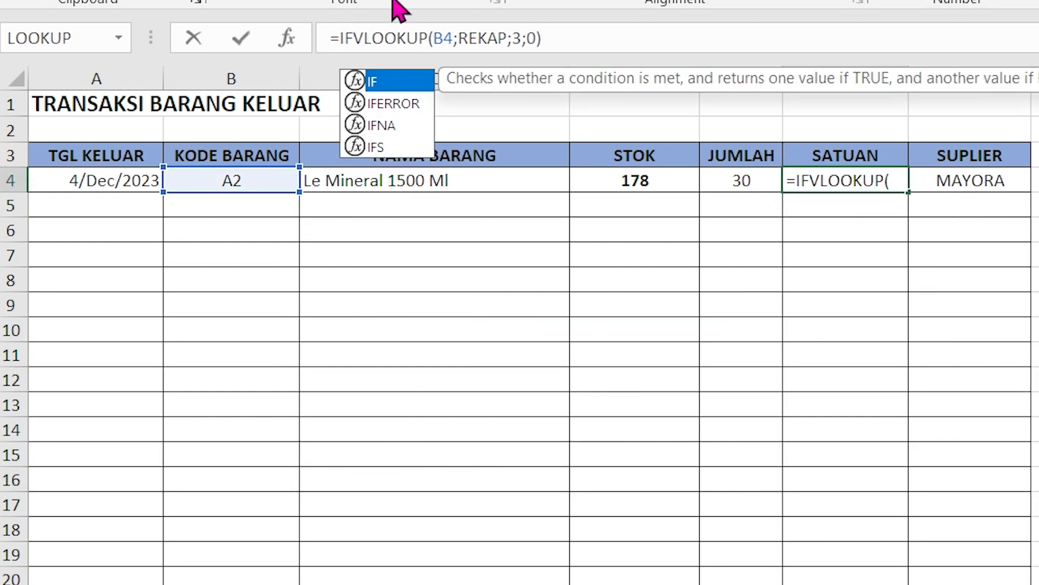
double_click(400, 104)
left_click(662, 36)
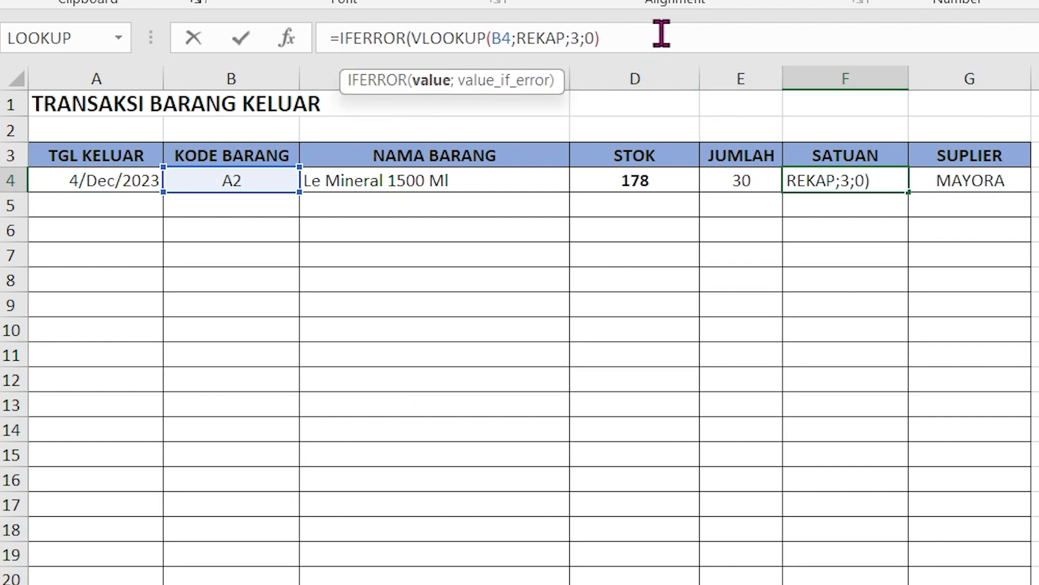
type(";\"\")")
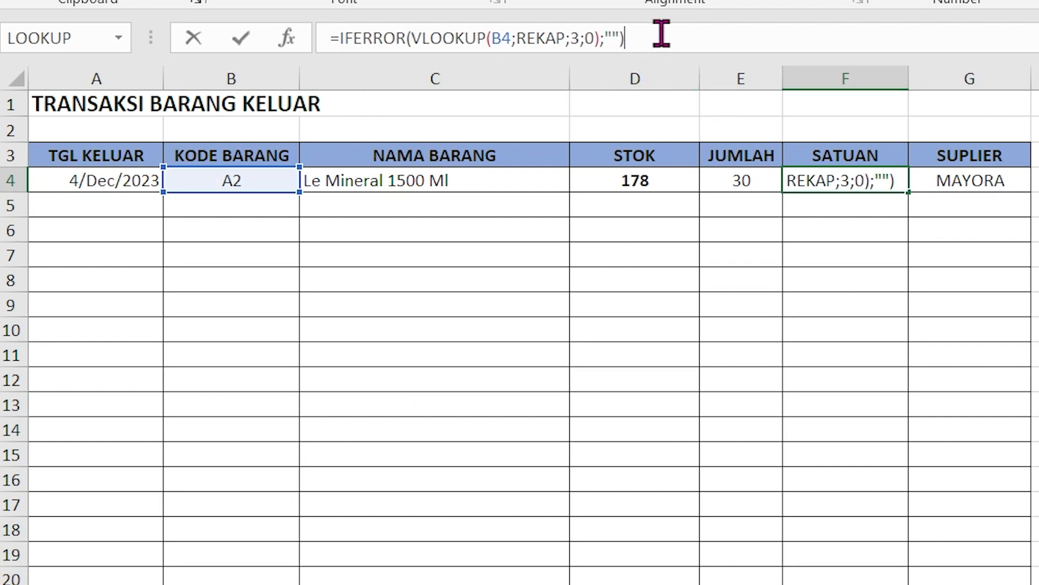
key("Return")
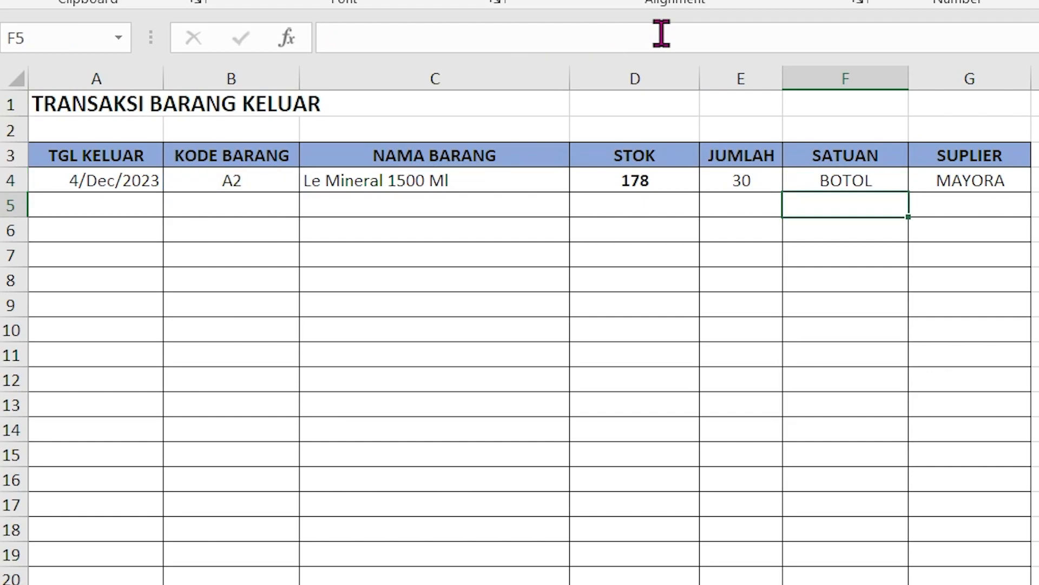
Step: Change the first transaction's SUPLIER formula to =IFERROR(VLOOKUP(B4;REKAP;4;0);"")
left_click(979, 187)
left_click(558, 43)
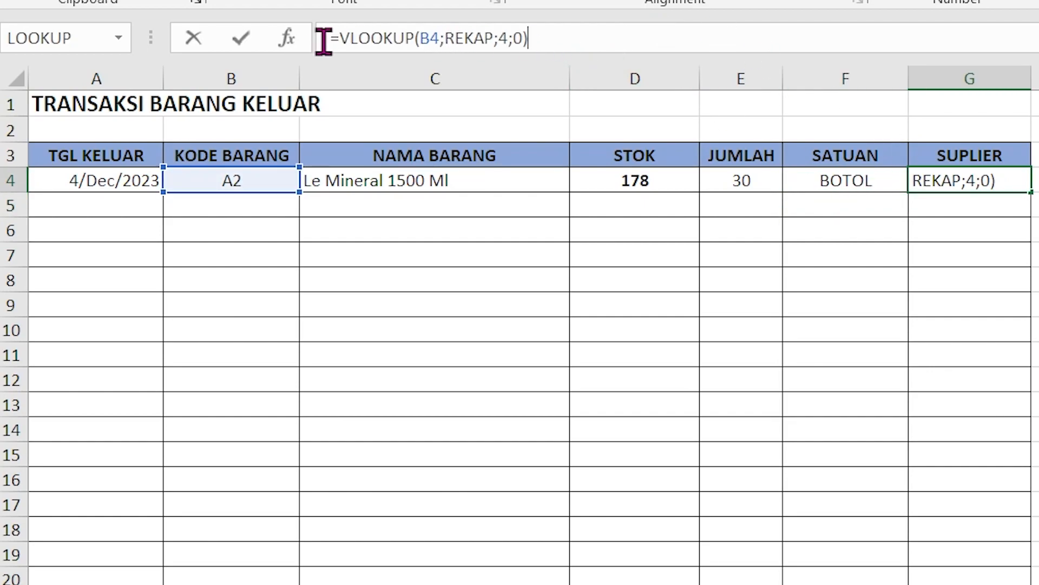
left_click(341, 39)
type("IF")
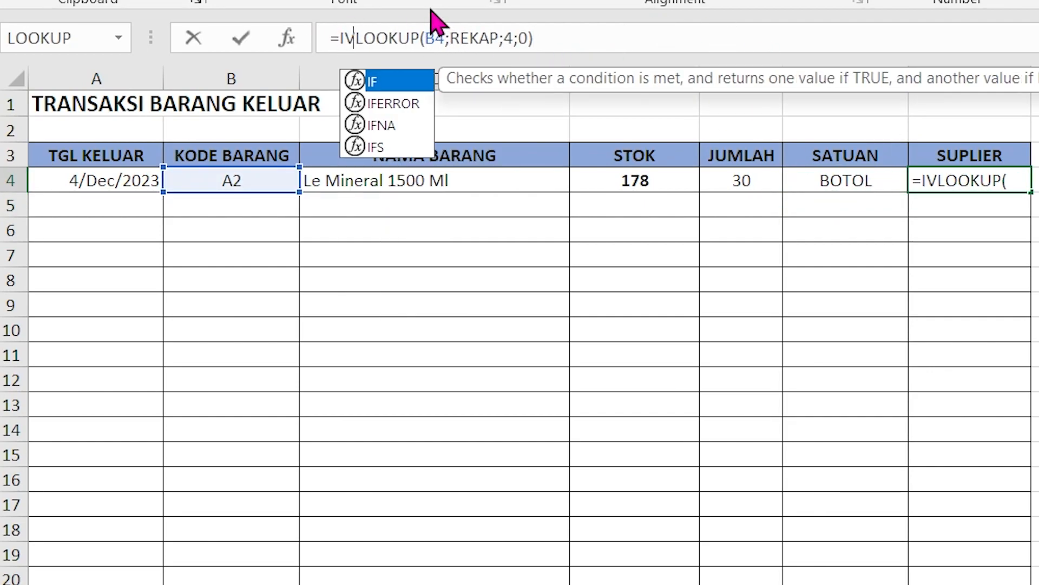
left_click(399, 104)
double_click(400, 104)
left_click(644, 43)
type(";\"\")")
key("Return")
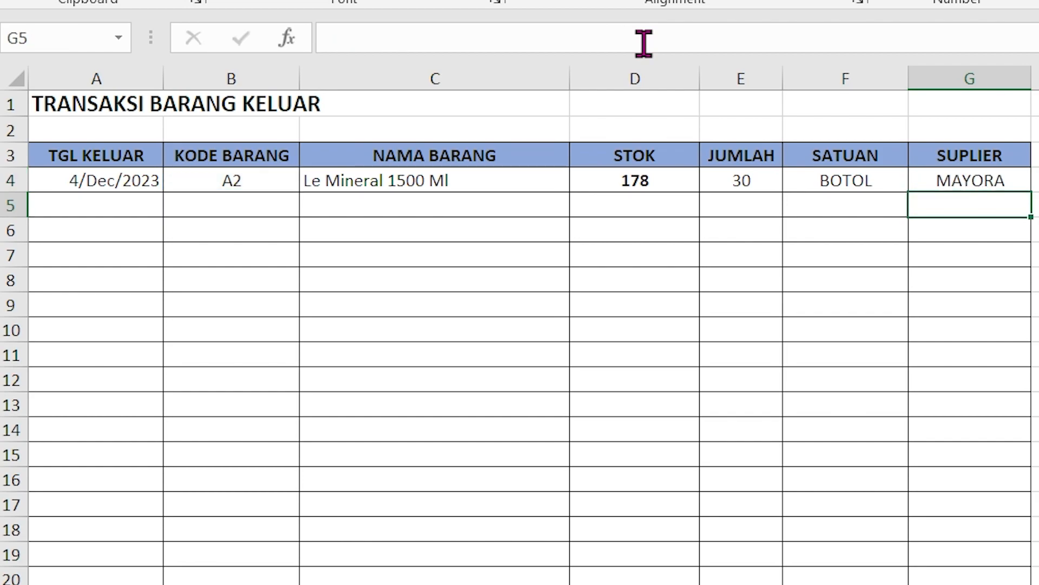
Step: Fill the SATUAN and SUPLIER formulas together from row 4 down the remaining table rows
left_click_drag(875, 179, 926, 182)
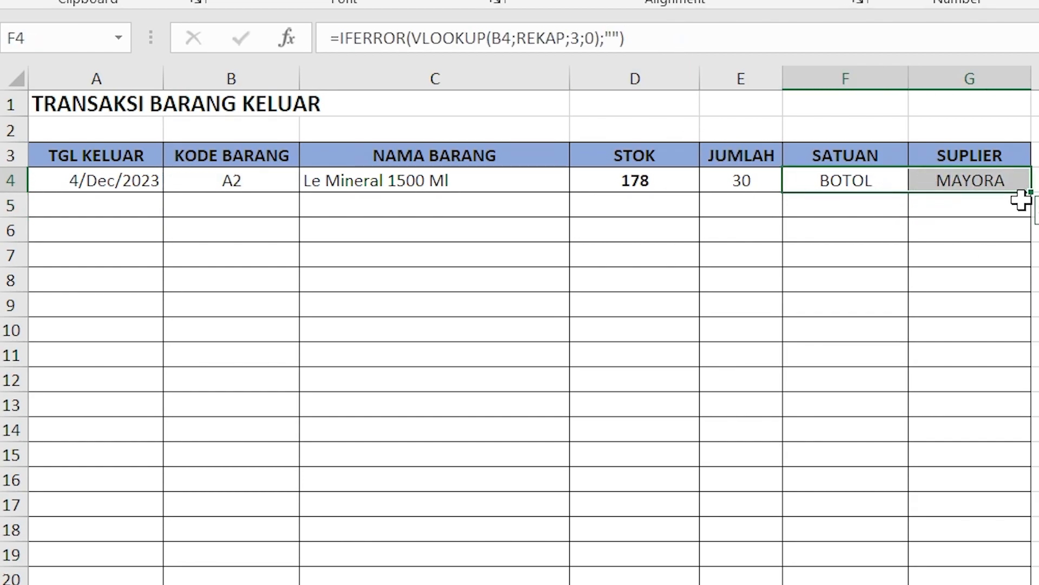
left_click_drag(1030, 197, 974, 583)
left_click(1038, 503)
scroll(514, 258, "up", 9)
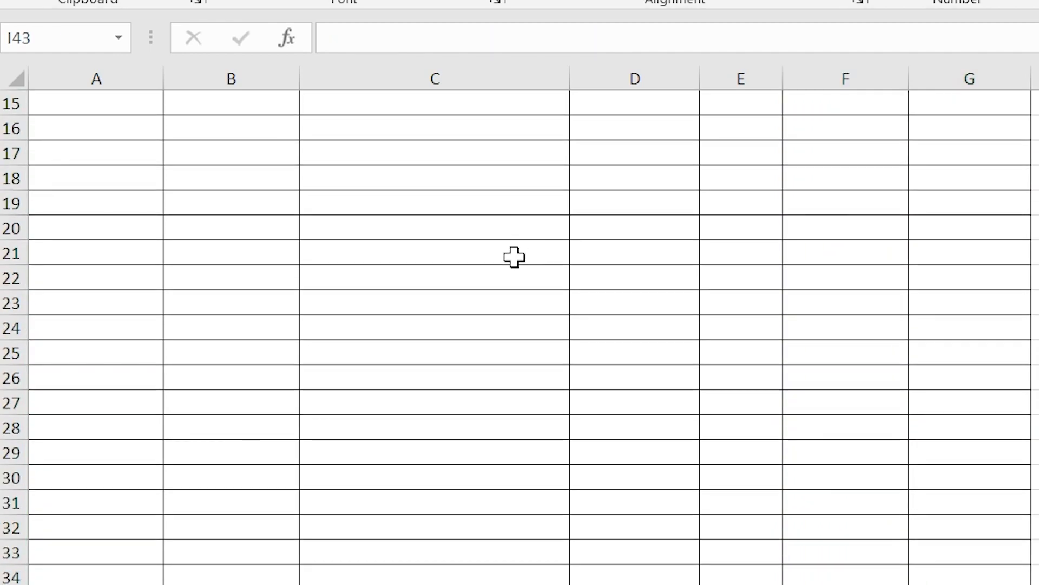
Step: Enter a second outgoing transaction in row 5 with date 5/12, item code A2 and quantity 170
left_click(111, 205)
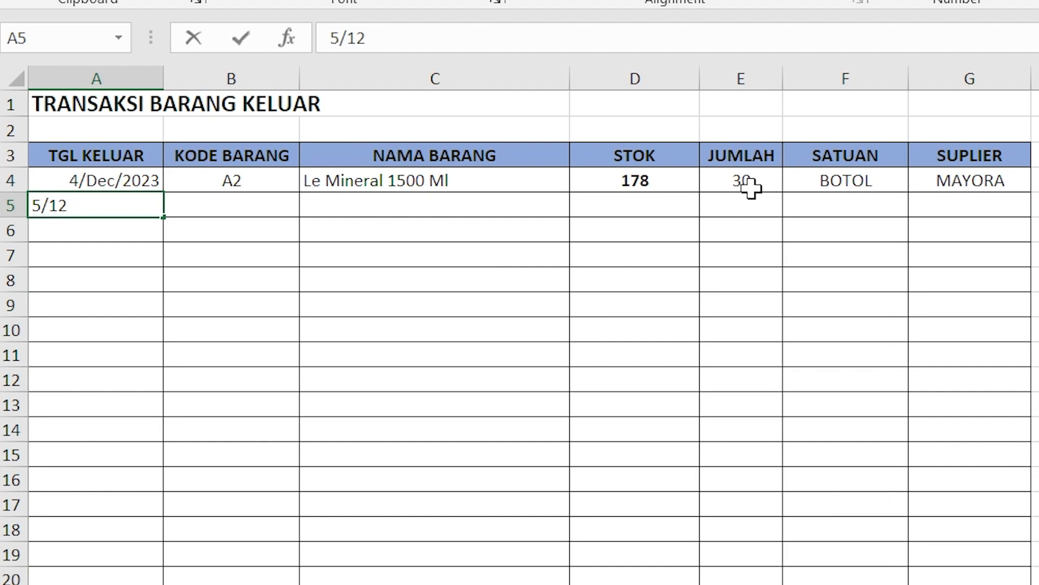
key("Tab")
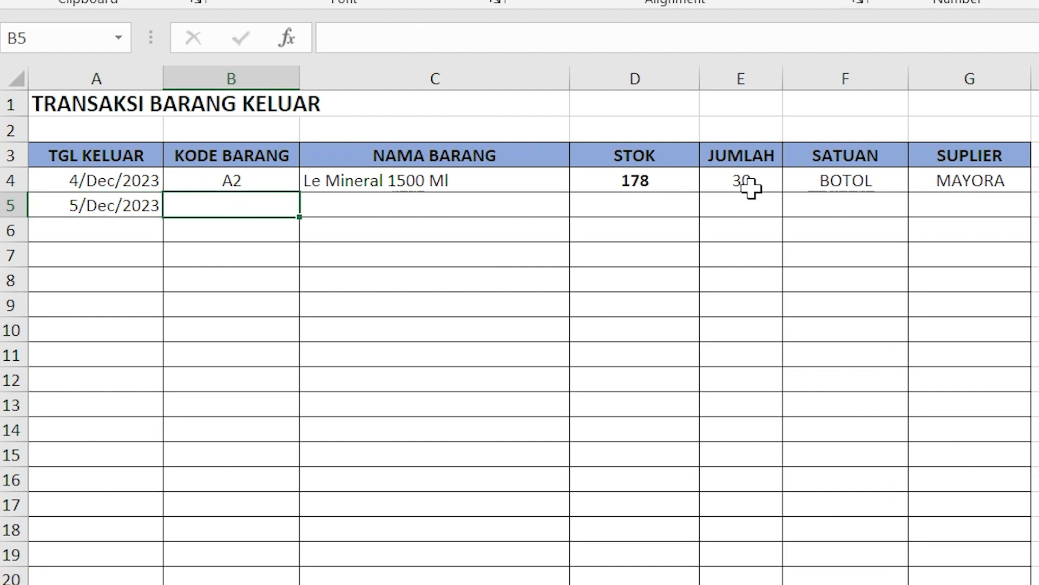
type("A2")
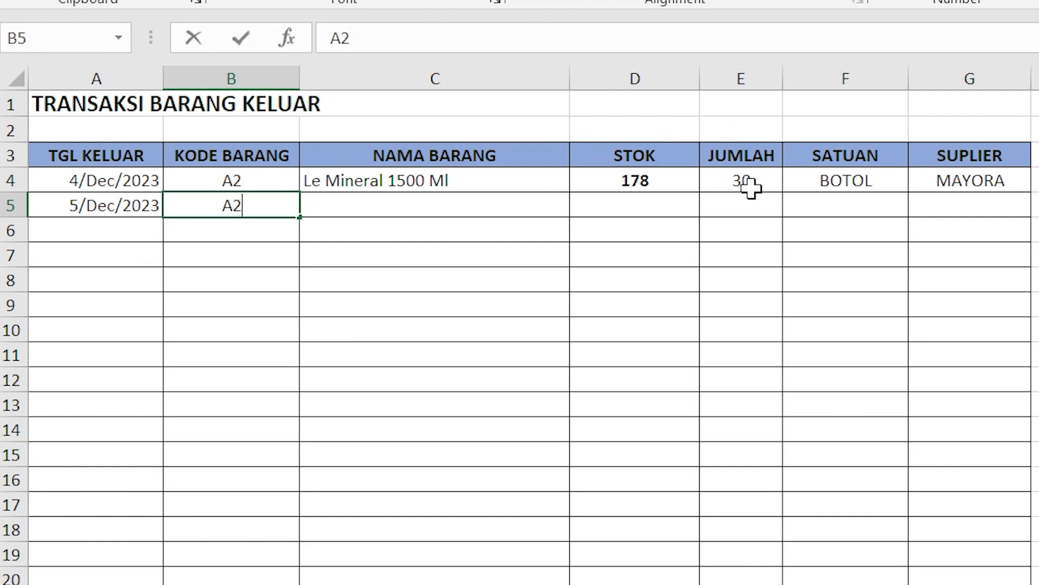
key("Return")
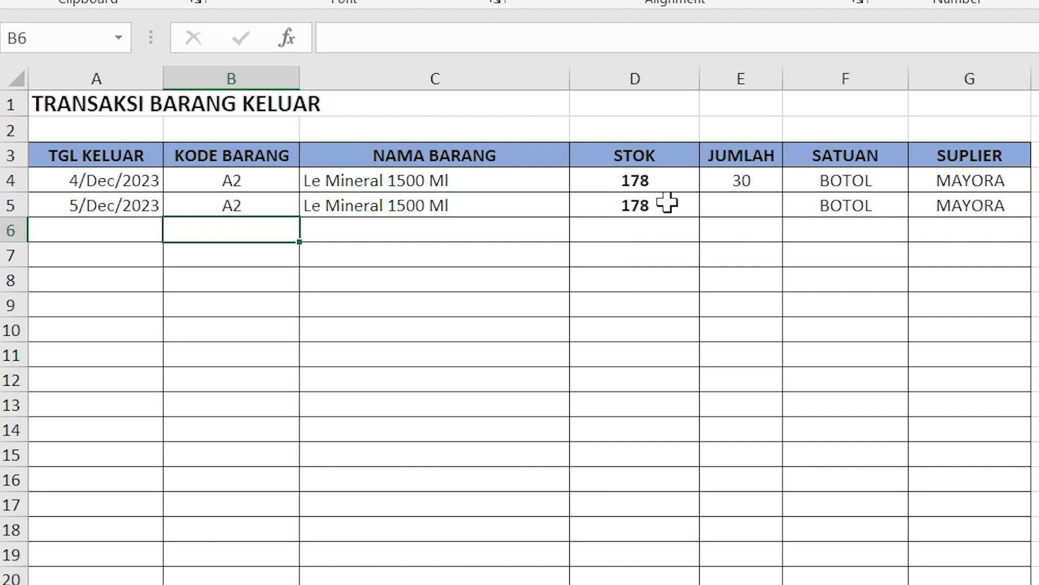
left_click(743, 201)
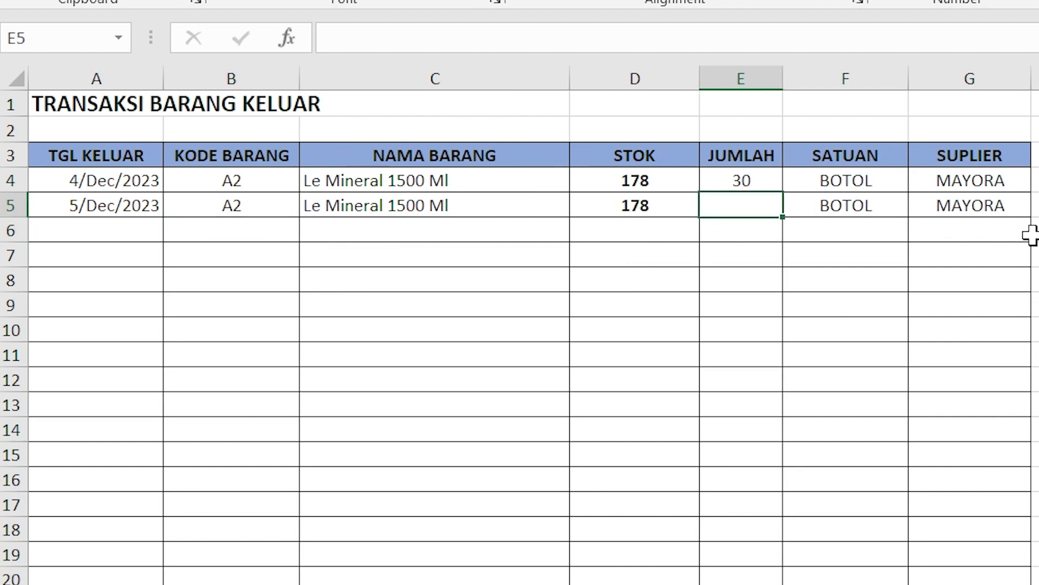
type("170")
key("Return")
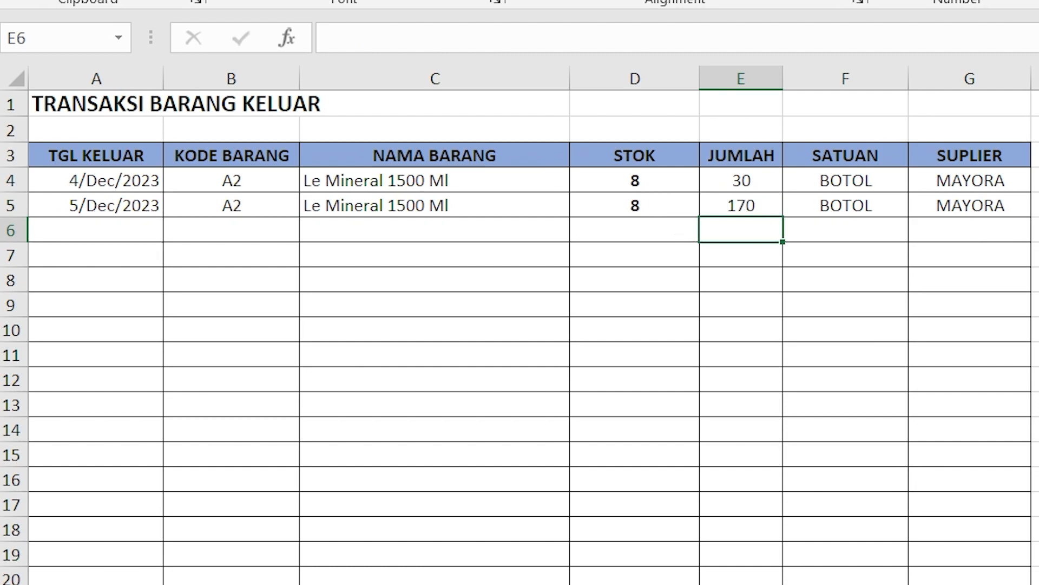
Step: Check item A2's TOTAL KELUAR and STOK on the REKAP sheet, and return to the outgoing transactions
key("ctrl+Page_Down")
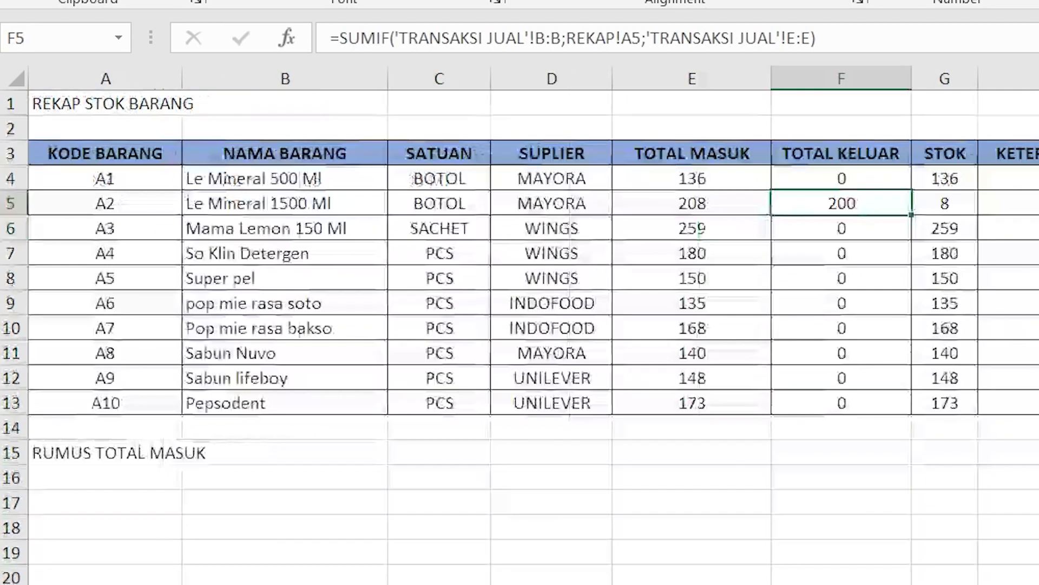
left_click(960, 200)
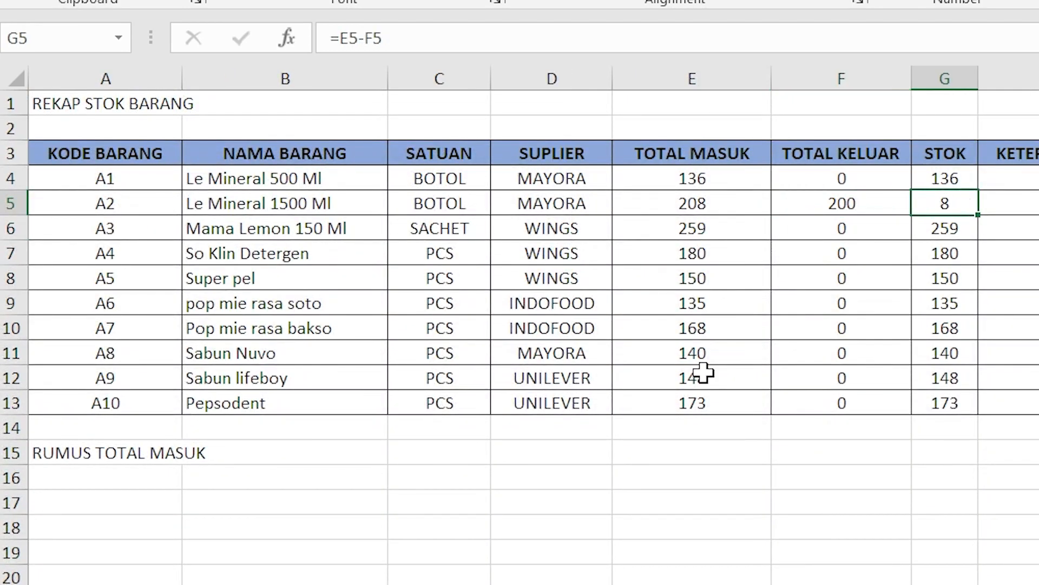
key("ctrl+Page_Up")
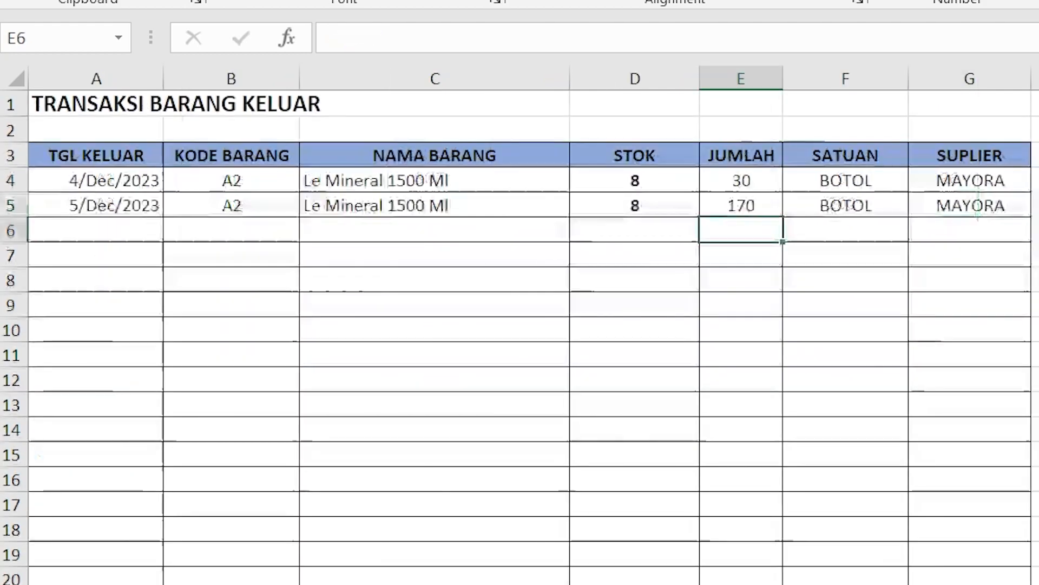
Step: Enter a third outgoing transaction in row 6 with date 5/12, item code A2 and quantity 10, and reselect its quantity
left_click(122, 228)
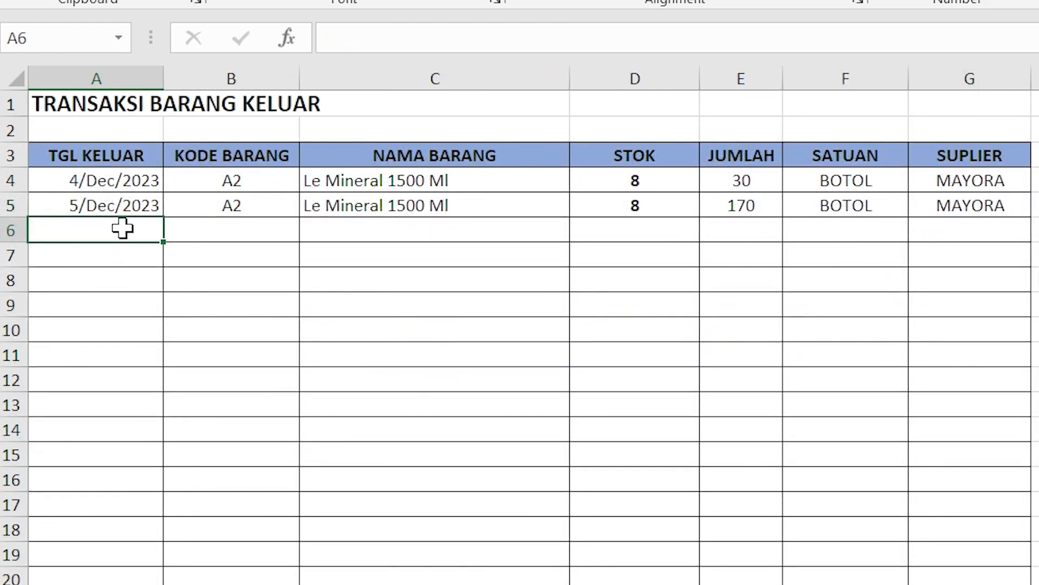
type("5/12")
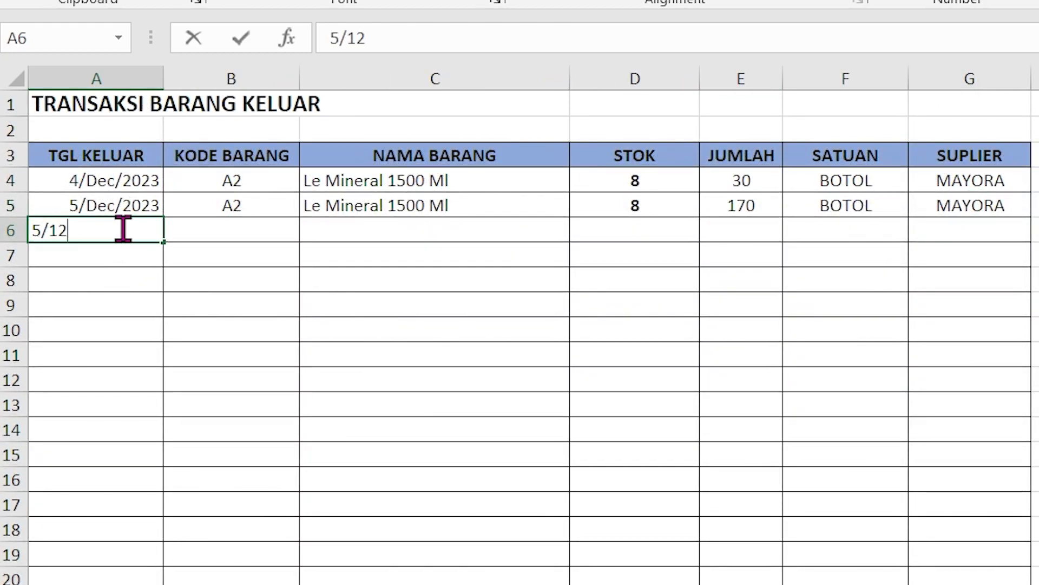
key("Tab")
type("A2")
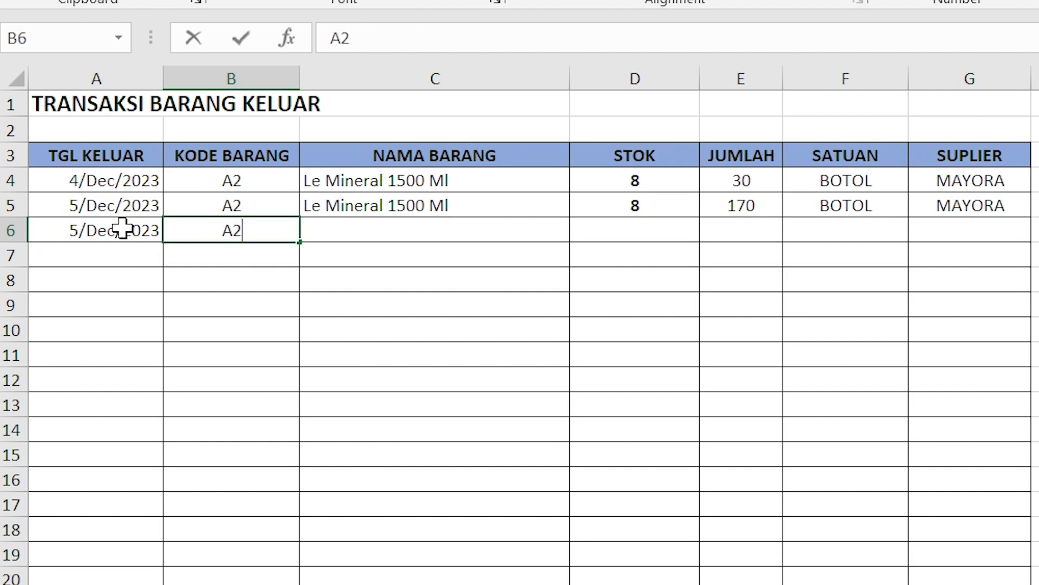
key("Tab")
key("Tab")
key("Tab")
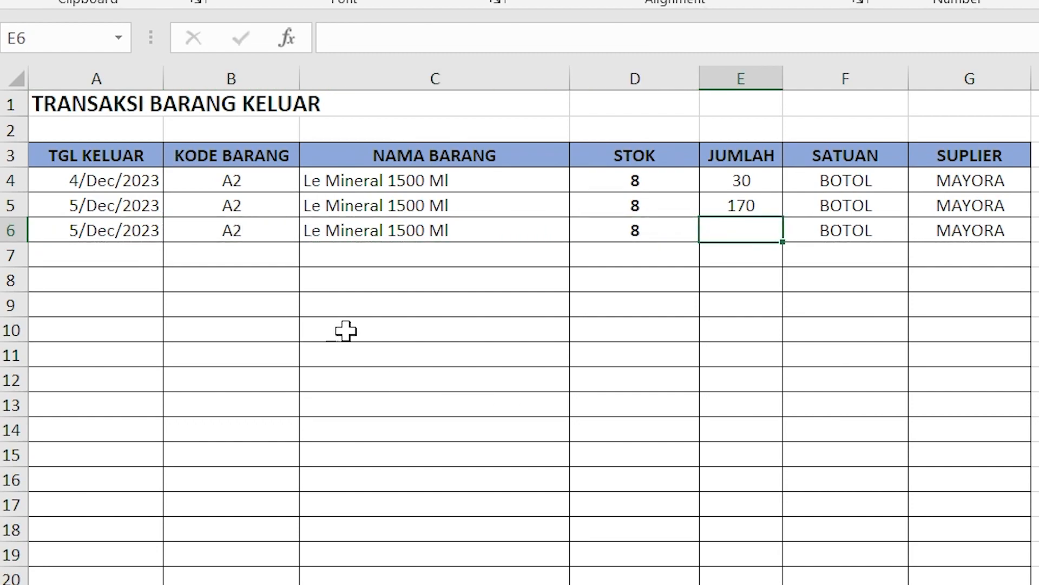
type("10")
key("Return")
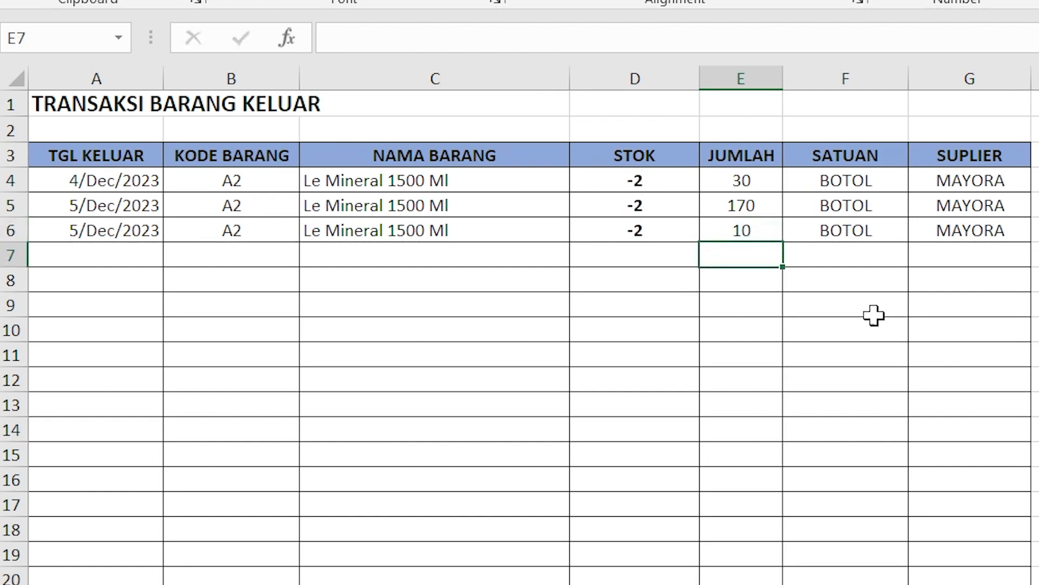
left_click(733, 232)
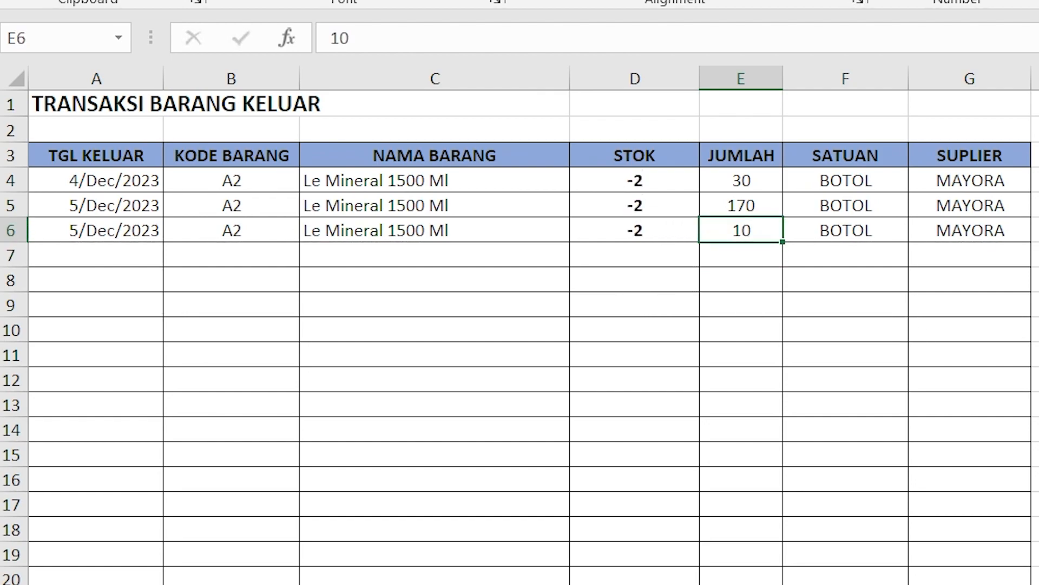
Step: Set the quantity of the third outgoing transaction in row 6 to 8 and switch to the REKAP sheet
key("Delete")
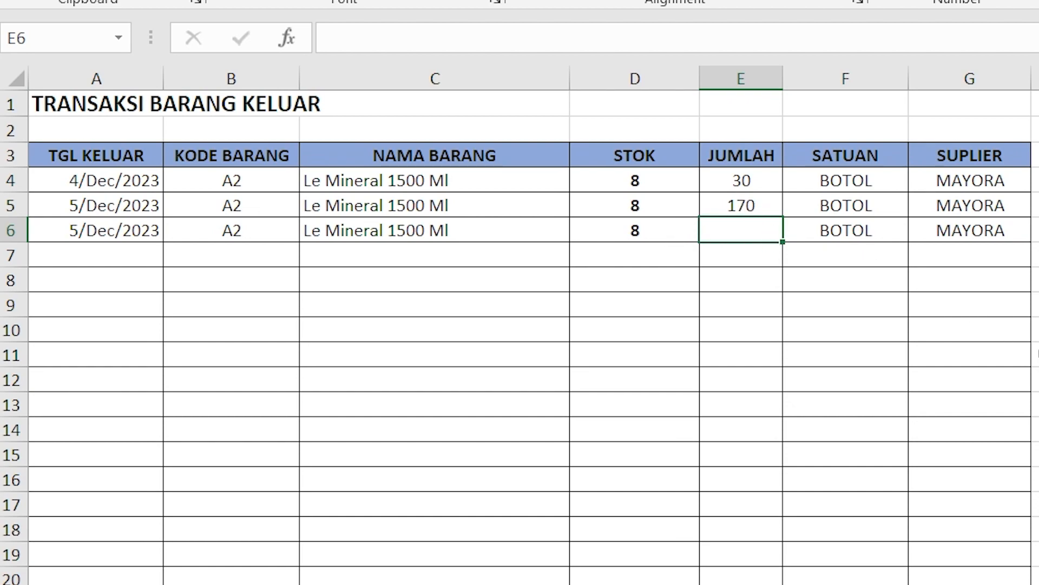
type("8")
key("Return")
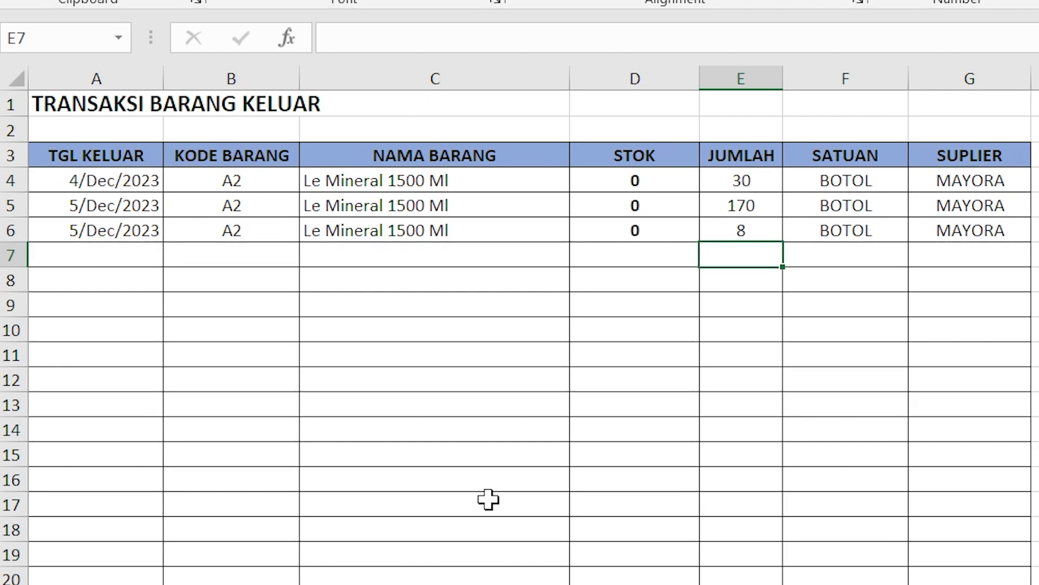
left_click(379, 583)
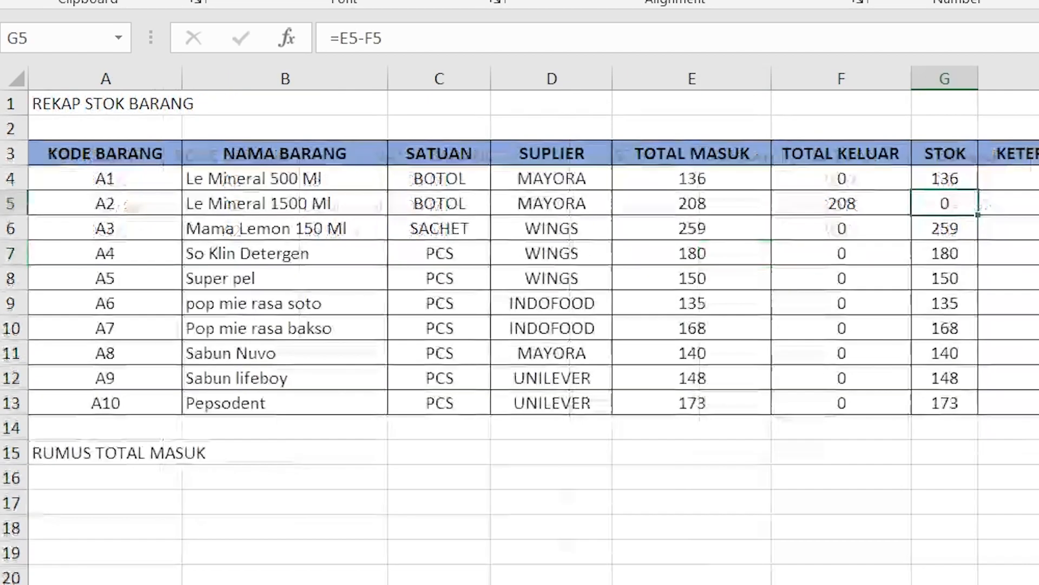
Step: Look over the empty KETERANGAN cells beside STOK for items A1 to A10
left_click_drag(1024, 186, 1031, 373)
left_click(1025, 184)
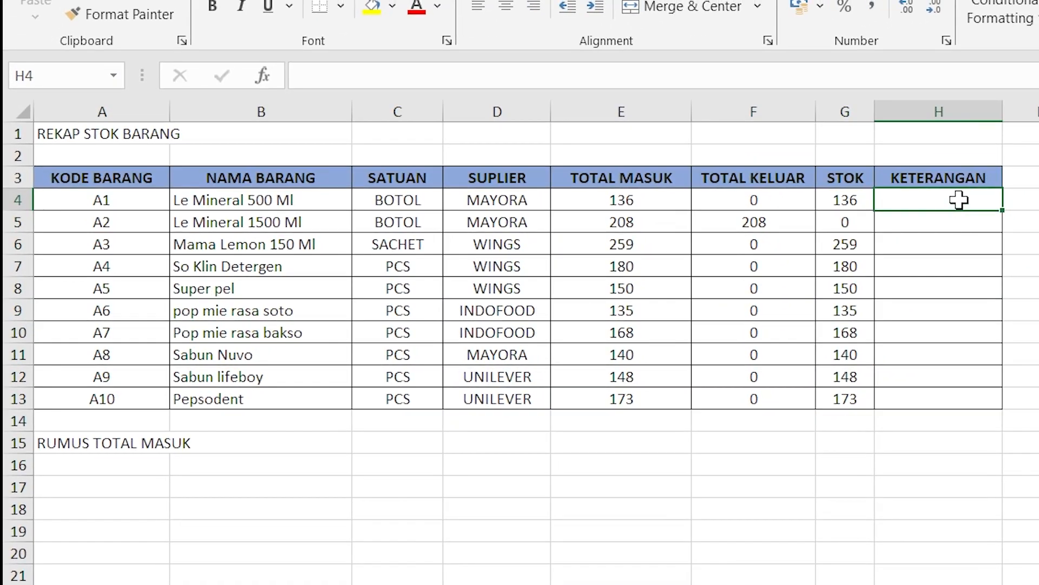
left_click_drag(959, 200, 940, 355)
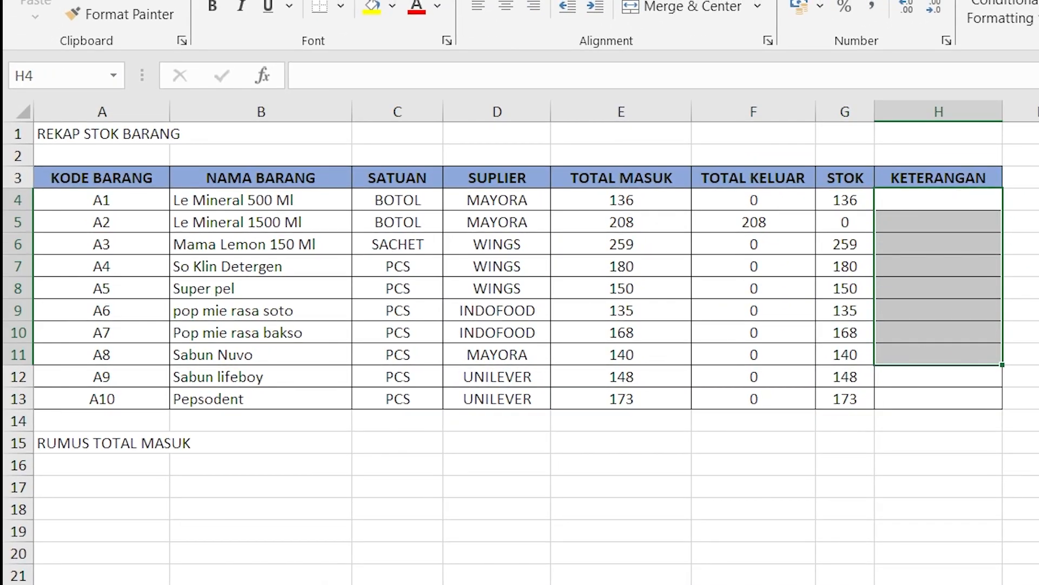
left_click_drag(947, 197, 934, 394)
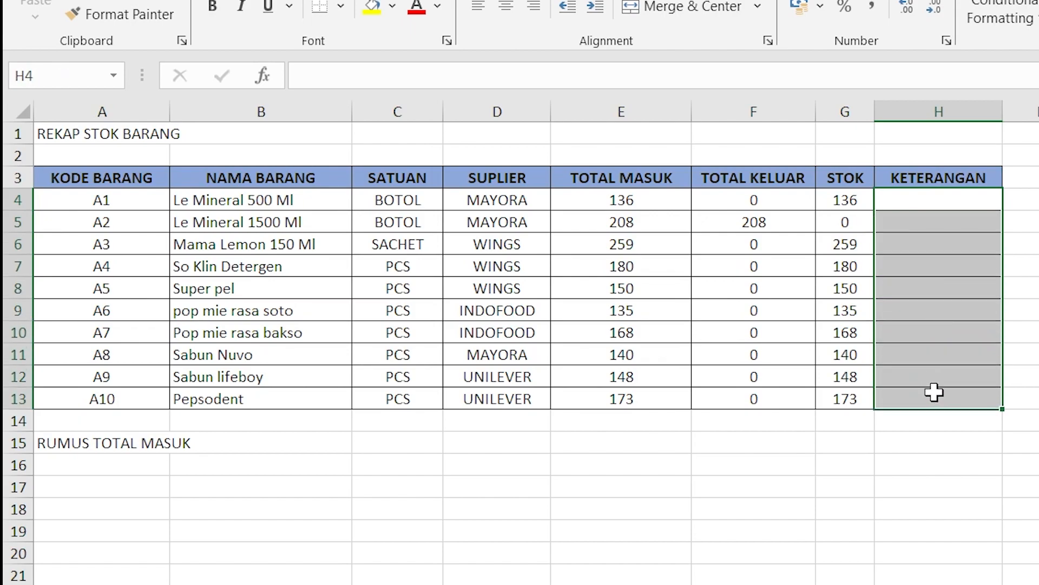
left_click(942, 272)
left_click_drag(949, 200, 920, 380)
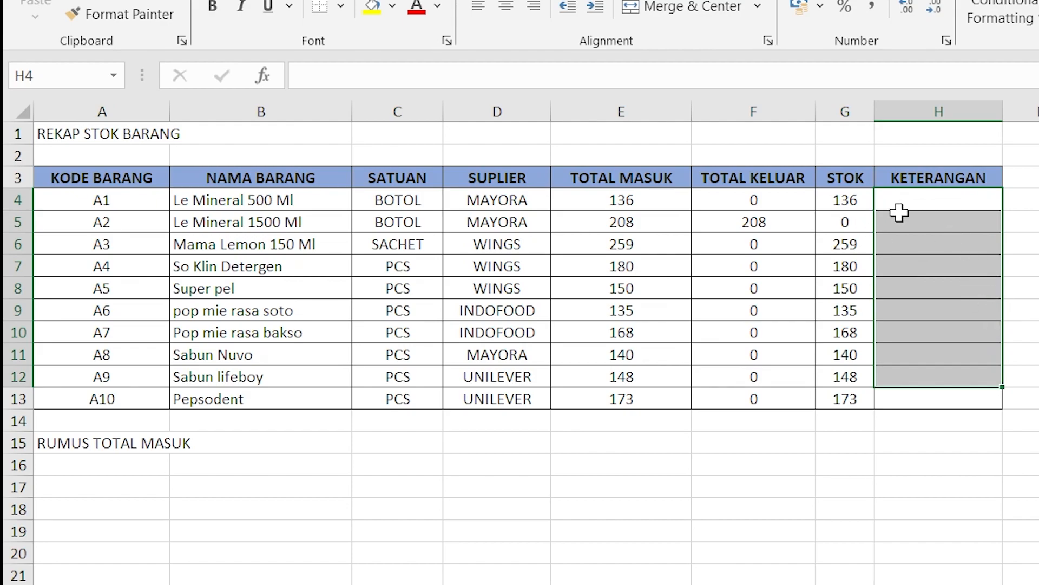
left_click_drag(924, 200, 923, 399)
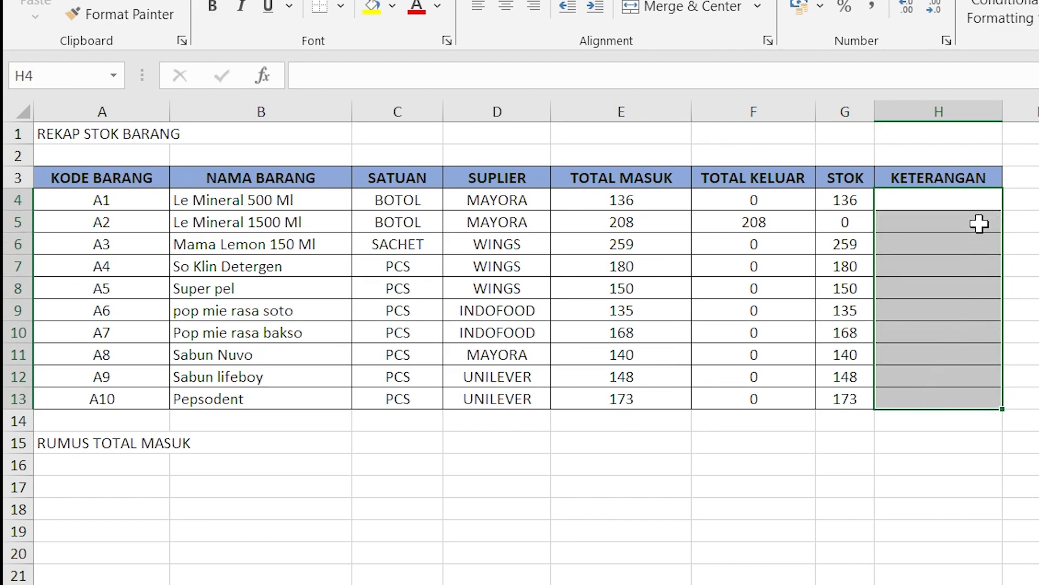
left_click_drag(972, 206, 936, 390)
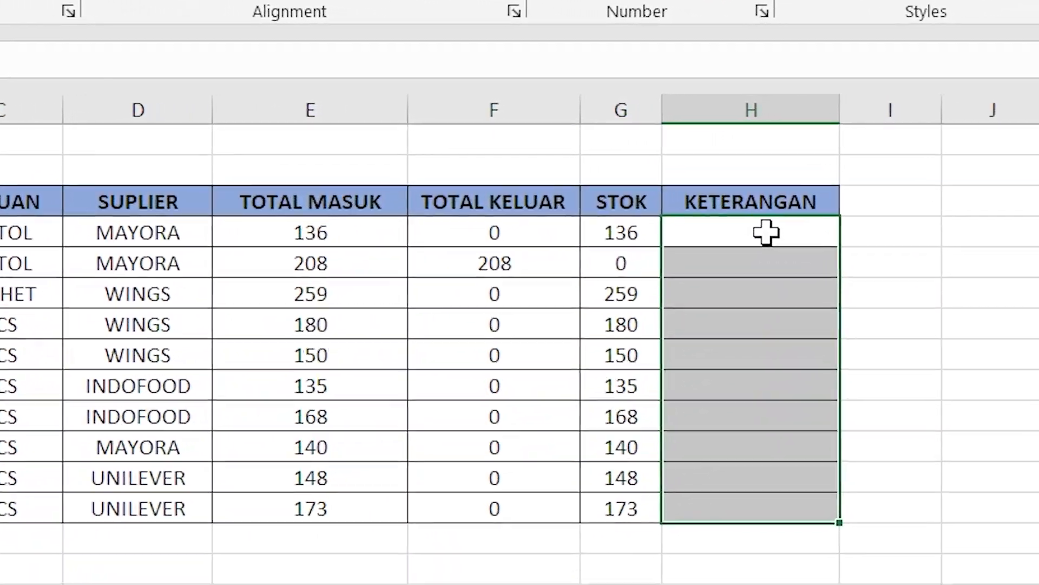
left_click_drag(895, 209, 864, 412)
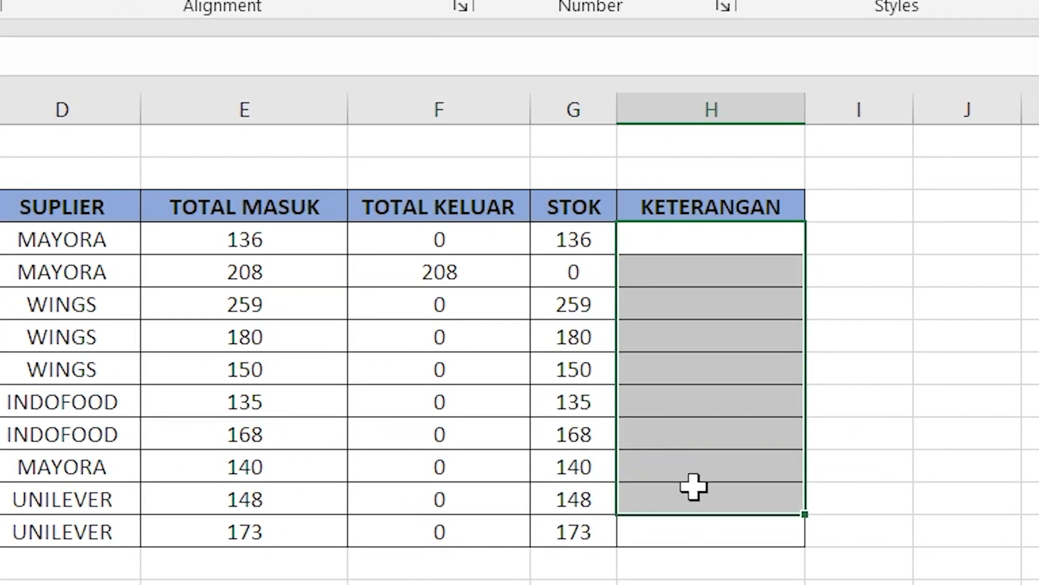
left_click(693, 493)
Step: Enter the formula =IF(G4<10;"STOK KURANG";"STOK AMAN") in KETERANGAN cell H4
left_click(734, 239)
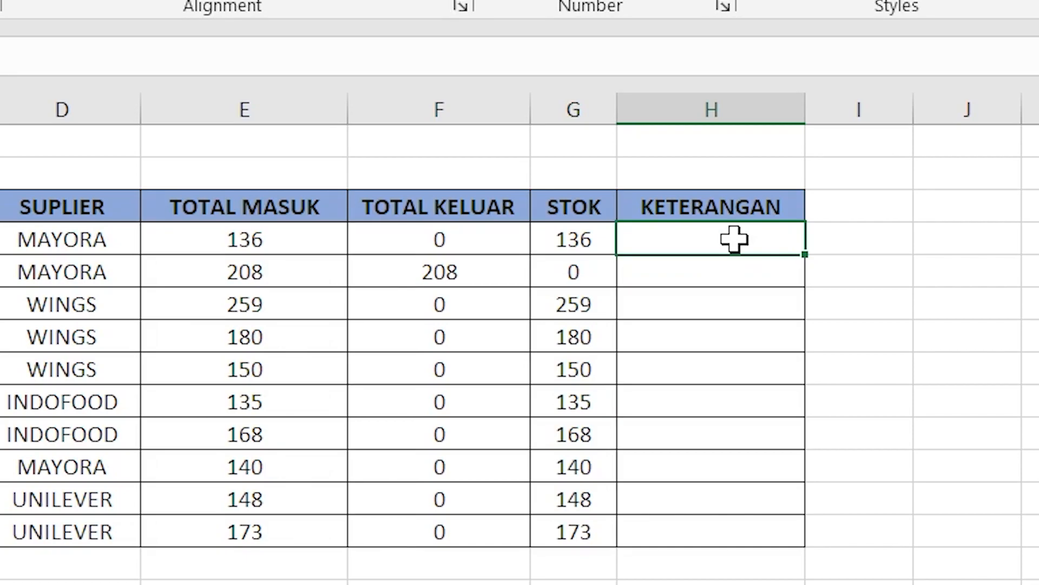
type("=IF")
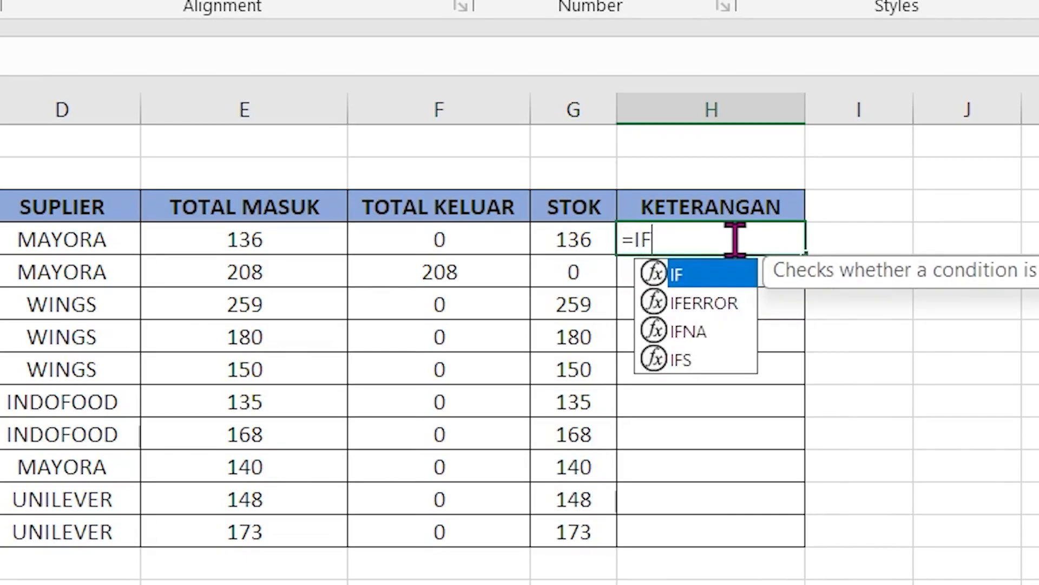
left_click(594, 233)
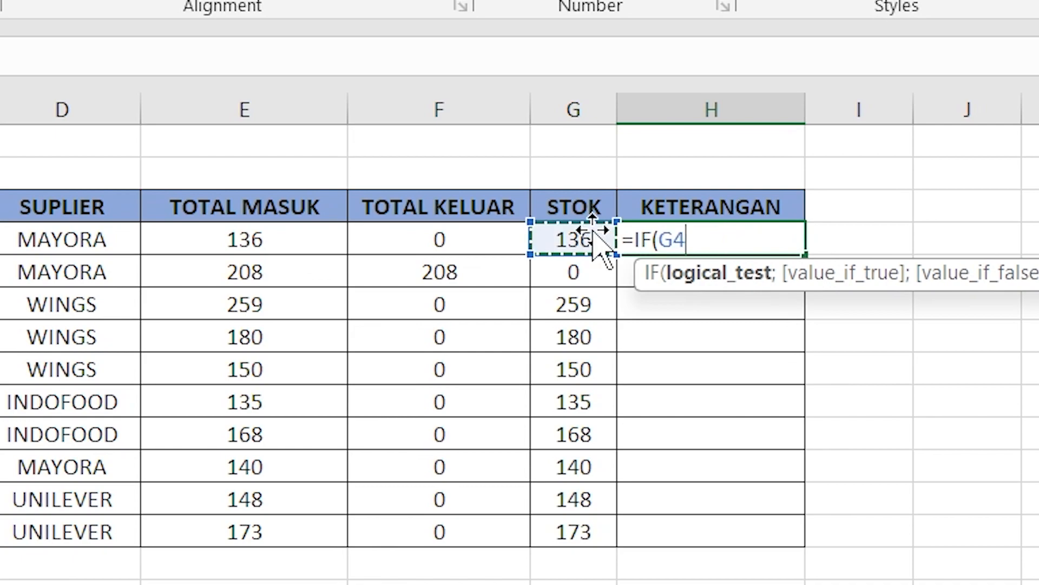
type("<")
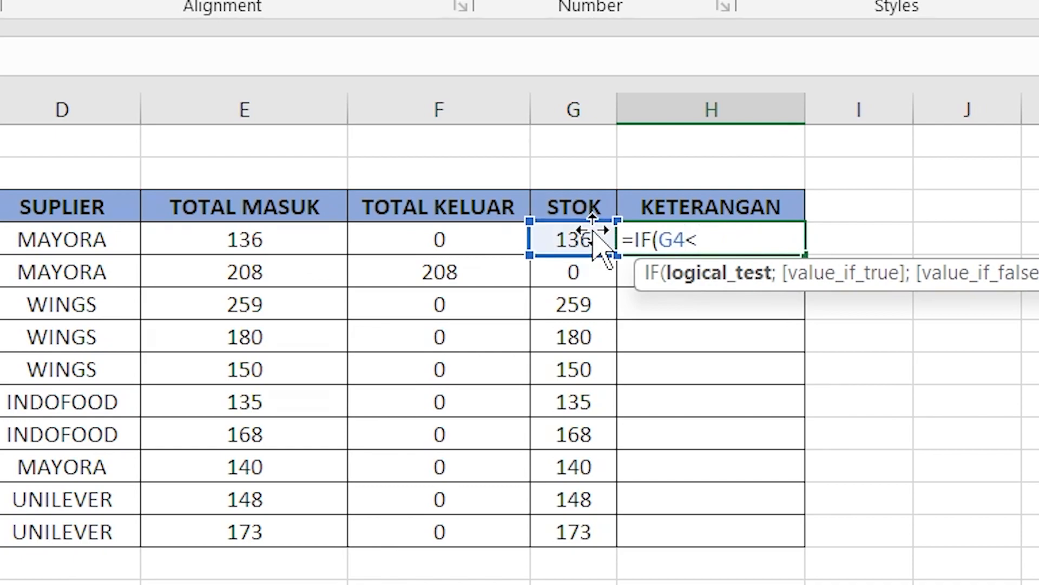
type("10;")
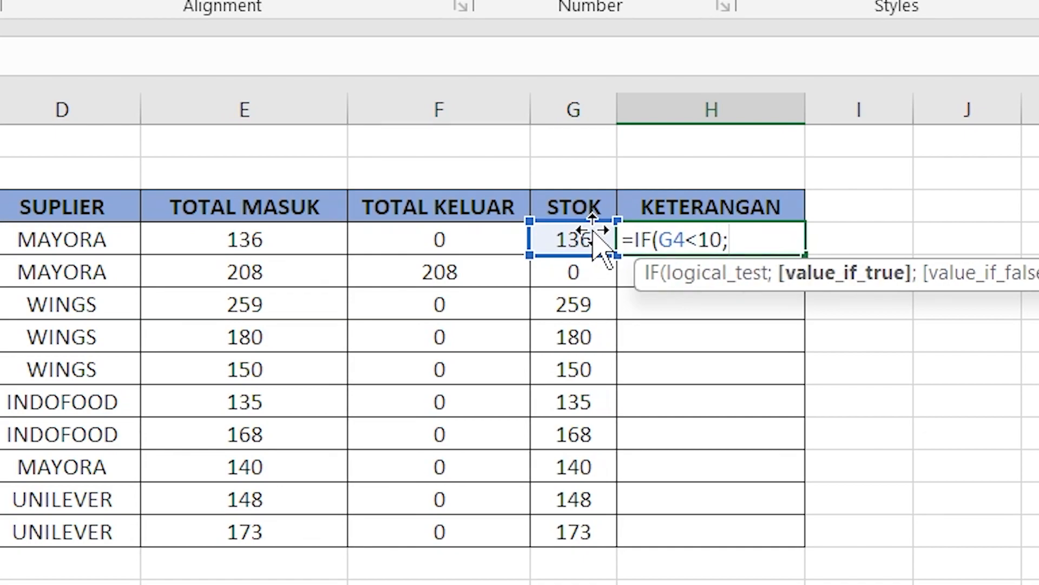
type("\"STOK KURANG")
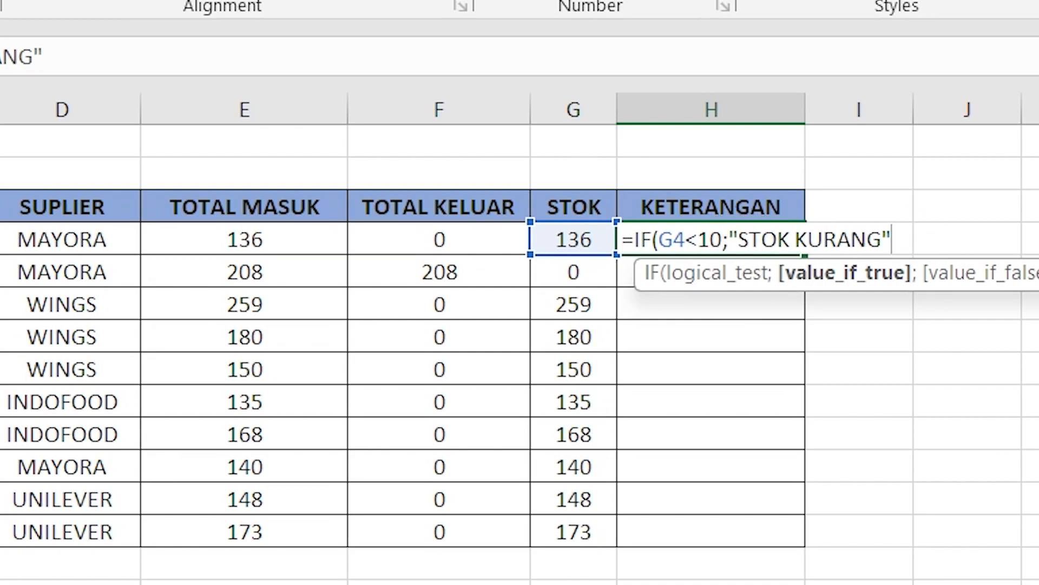
type(";")
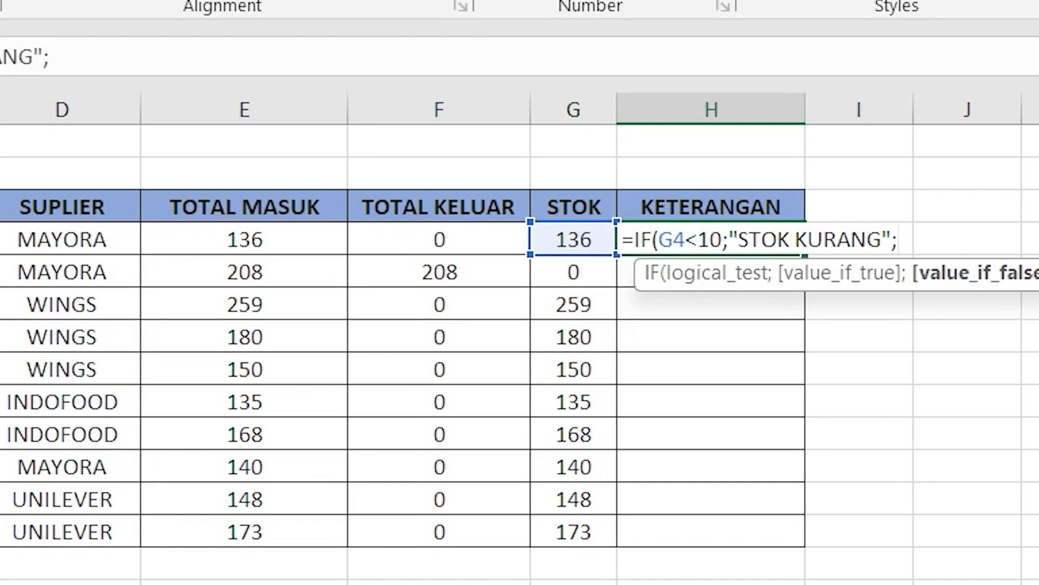
type("\"ST")
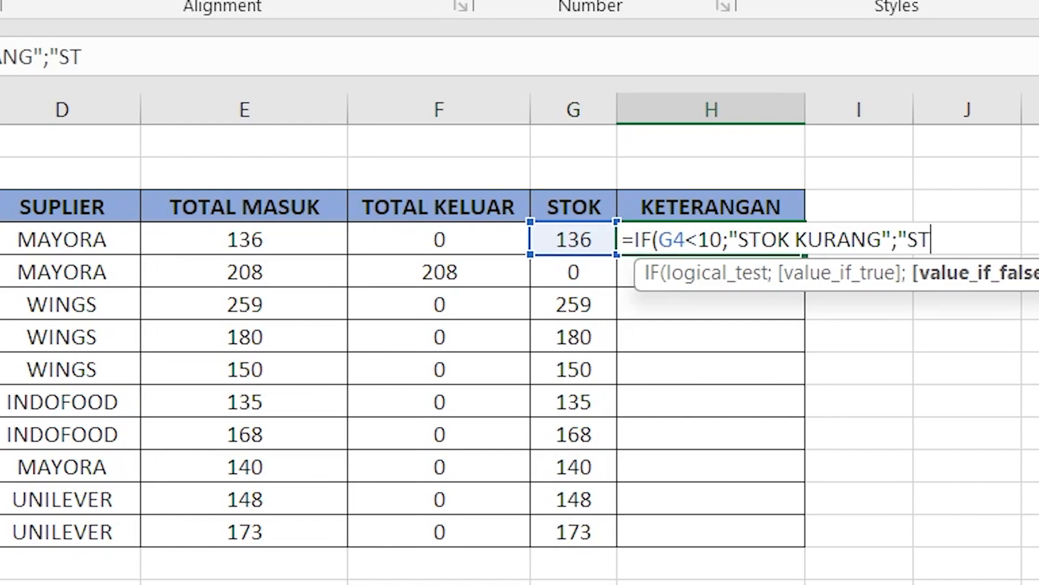
type("OK AMAN")
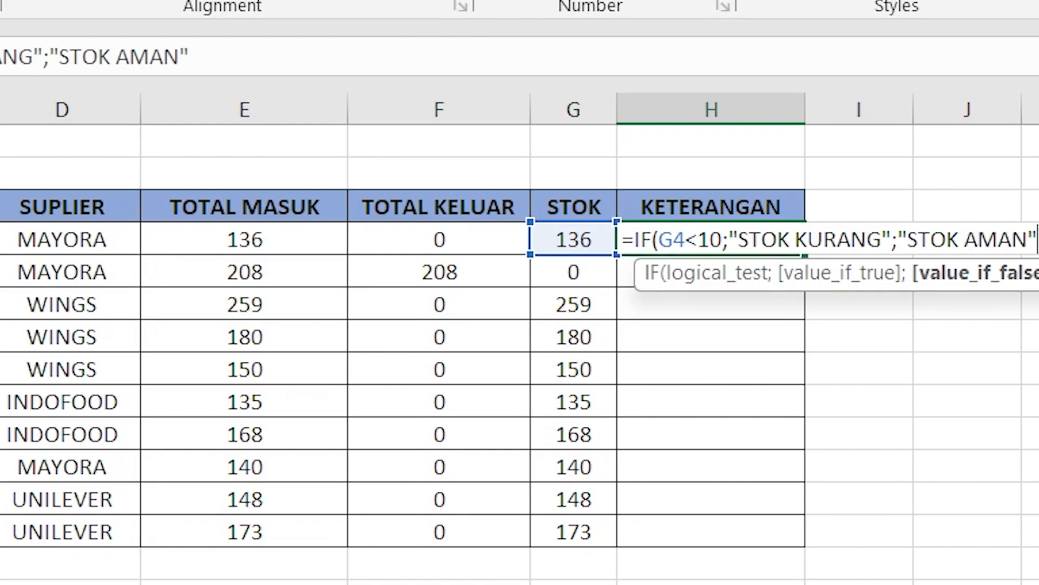
type("\")")
key("Return")
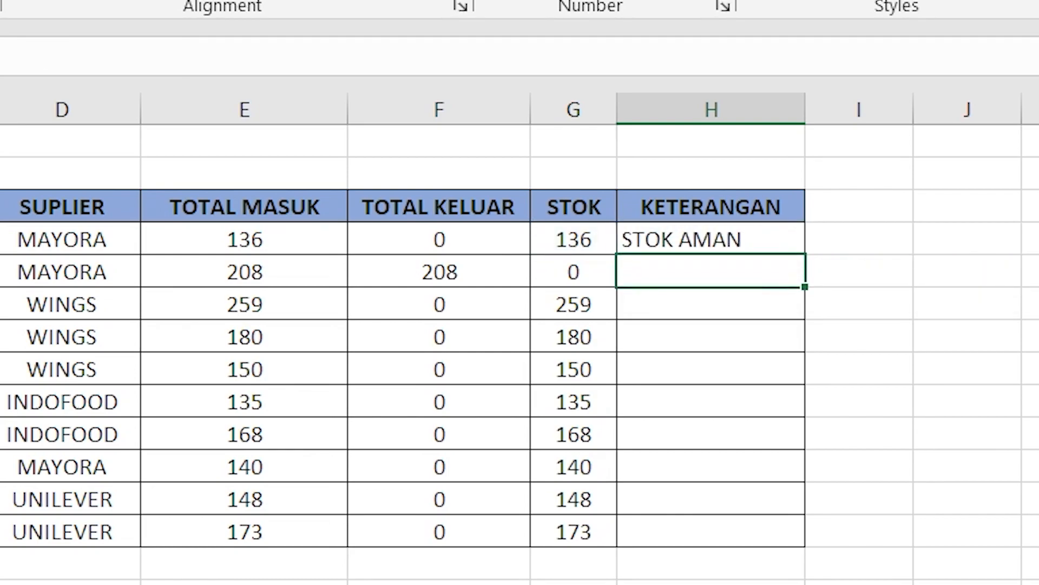
Step: Centre the contents of the whole KETERANGAN column H
left_click(645, 108)
left_click(89, 5)
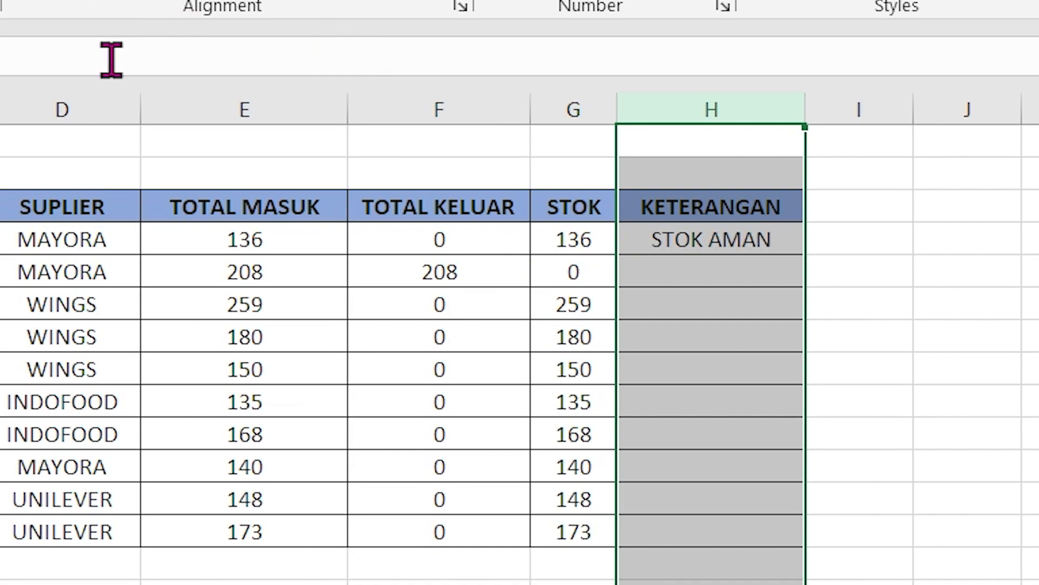
left_click(304, 582)
left_click(592, 249)
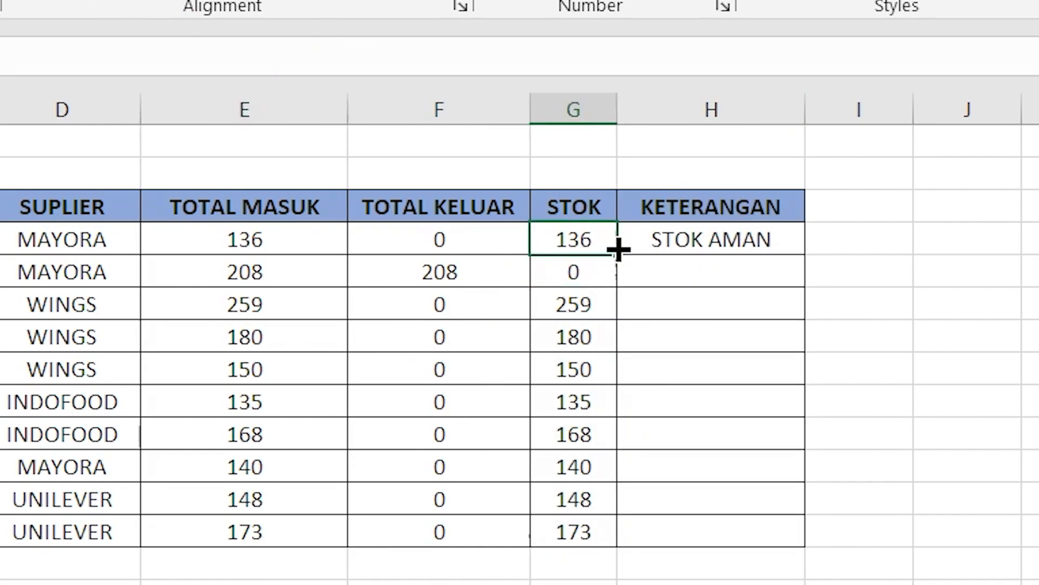
Step: Fill the KETERANGAN formula from H4 down to H13 and check the status shown for each item
left_click(788, 248)
left_click_drag(805, 254, 785, 539)
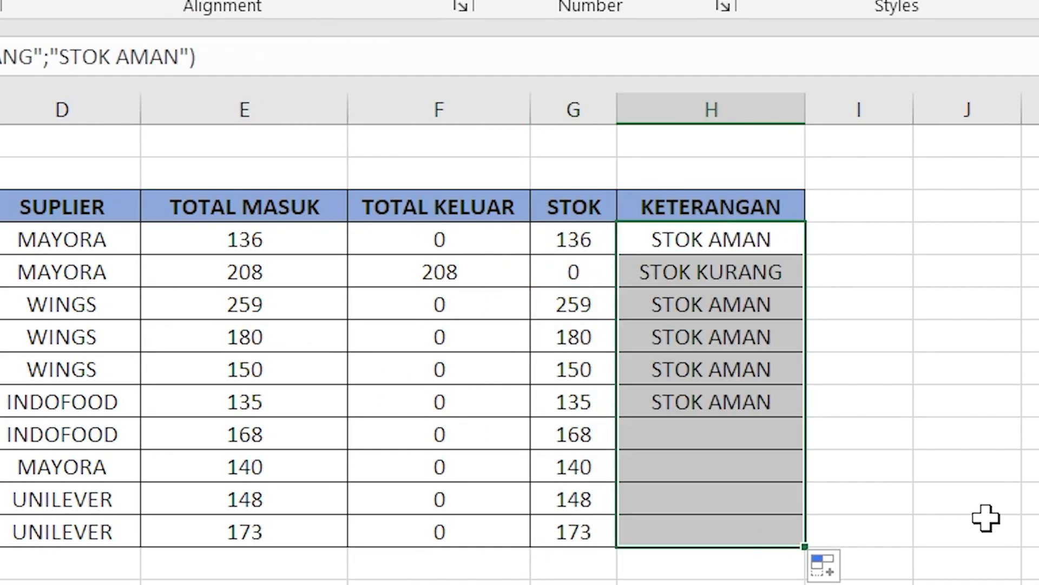
left_click(1033, 466)
left_click(747, 276)
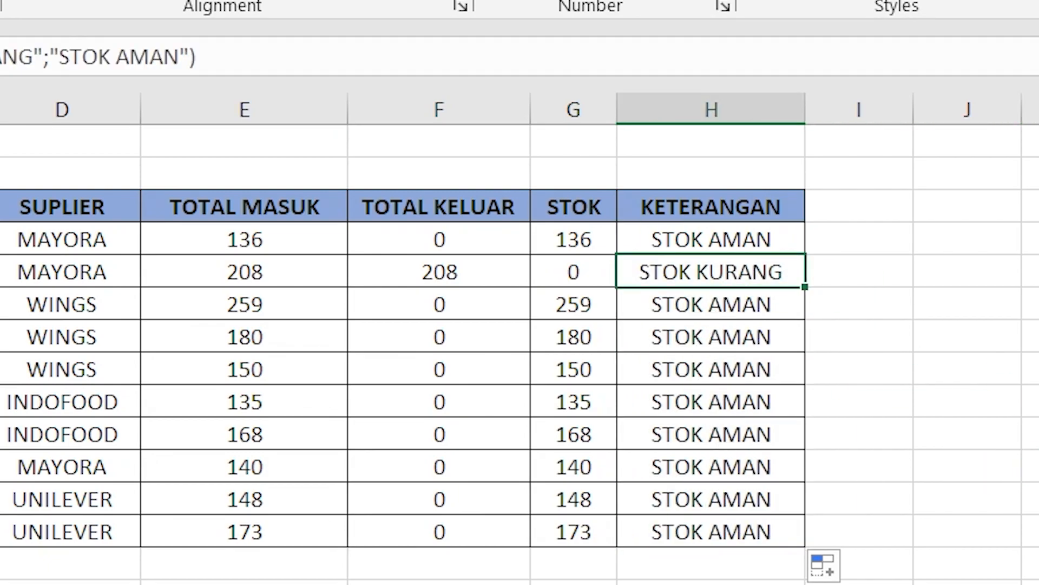
left_click_drag(665, 238, 690, 529)
left_click(688, 584)
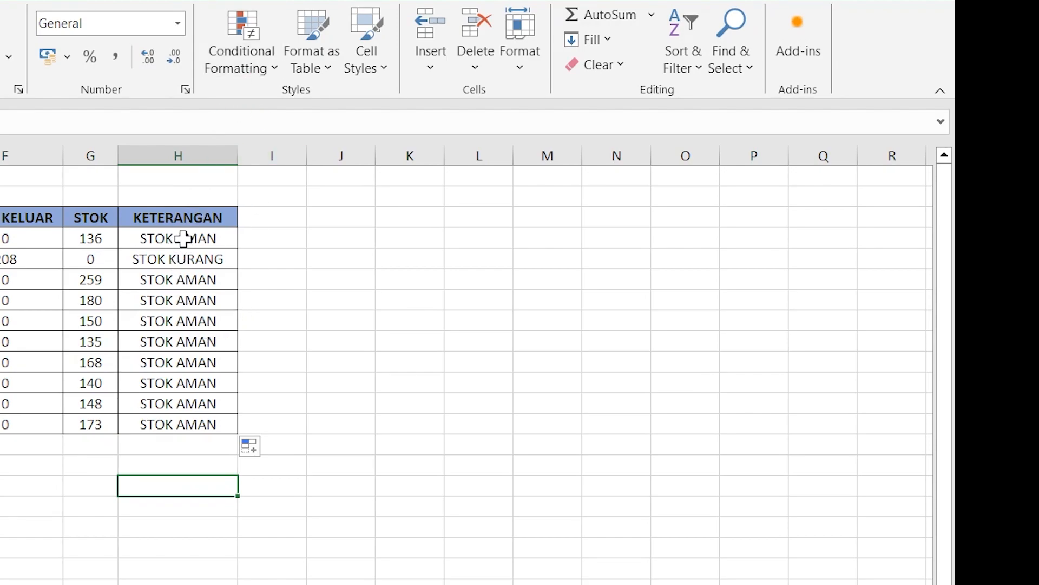
Step: Create a Text that Contains conditional formatting rule for KETERANGAN cells H4:H13 with the text STOK KURANG
left_click_drag(183, 237, 183, 426)
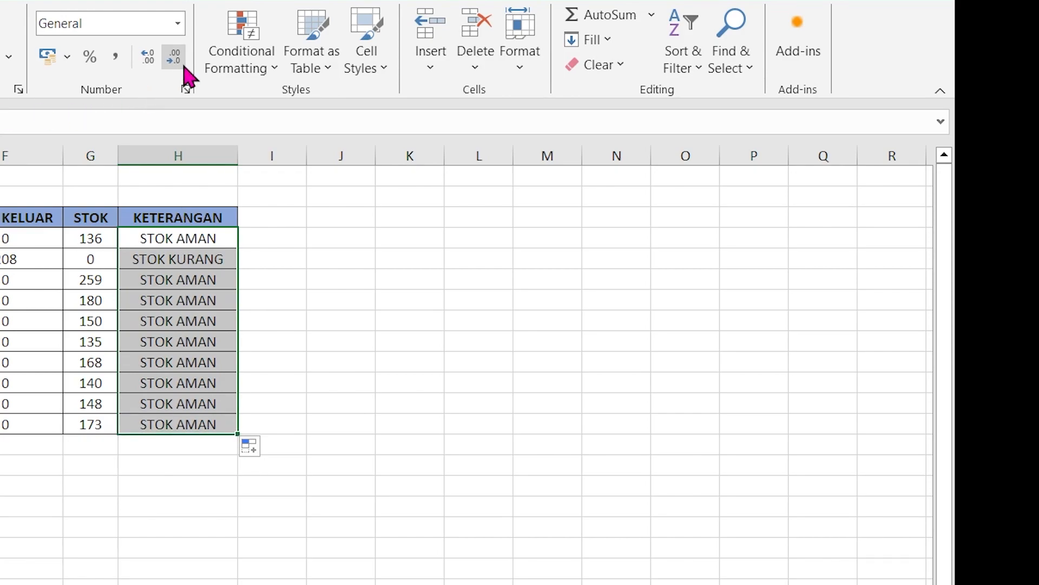
left_click(251, 65)
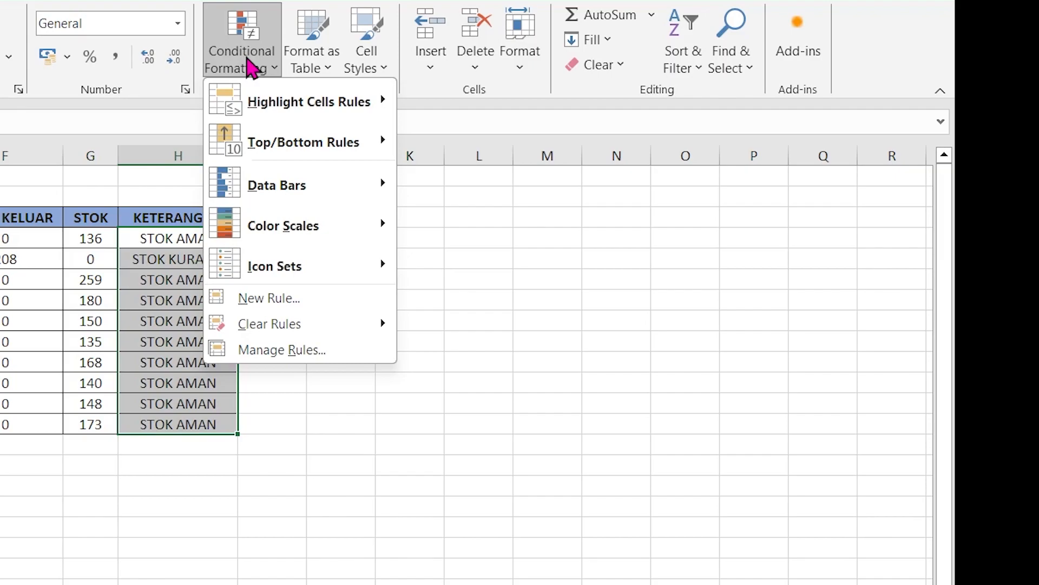
mouse_move(276, 108)
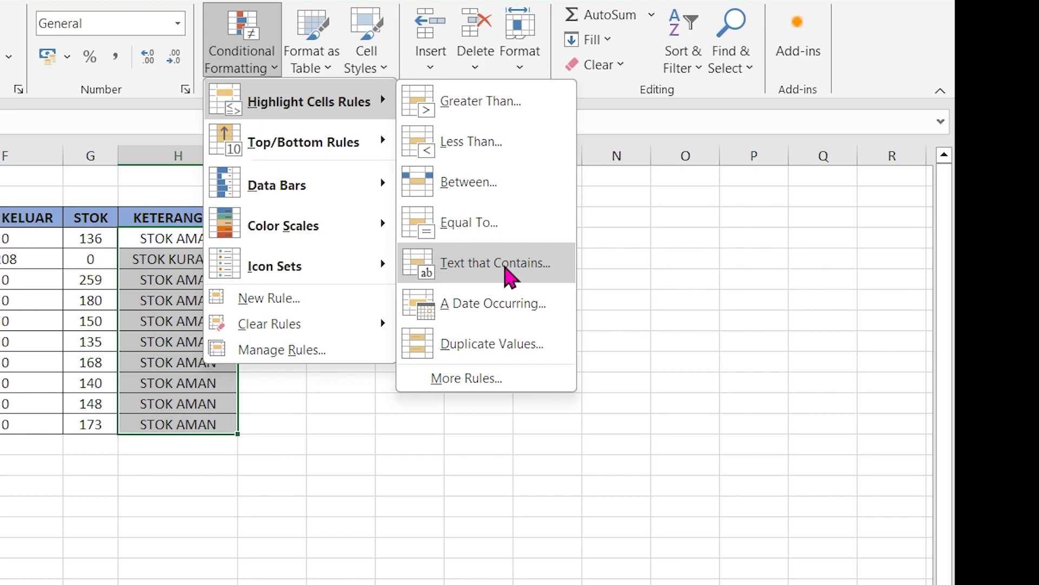
left_click(509, 276)
left_click_drag(283, 408, 492, 410)
left_click_drag(309, 393, 387, 435)
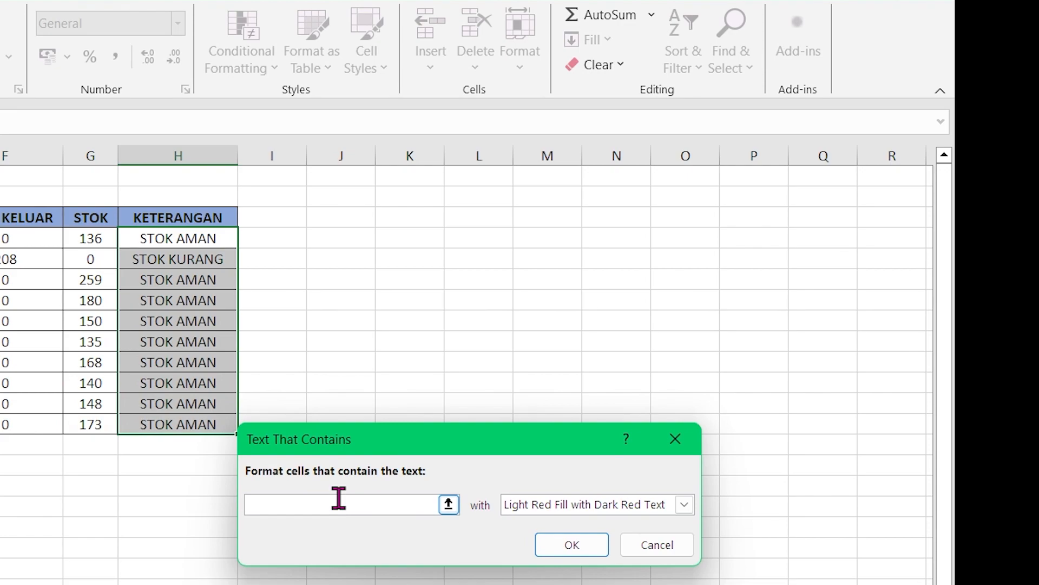
type("STOK KURANG")
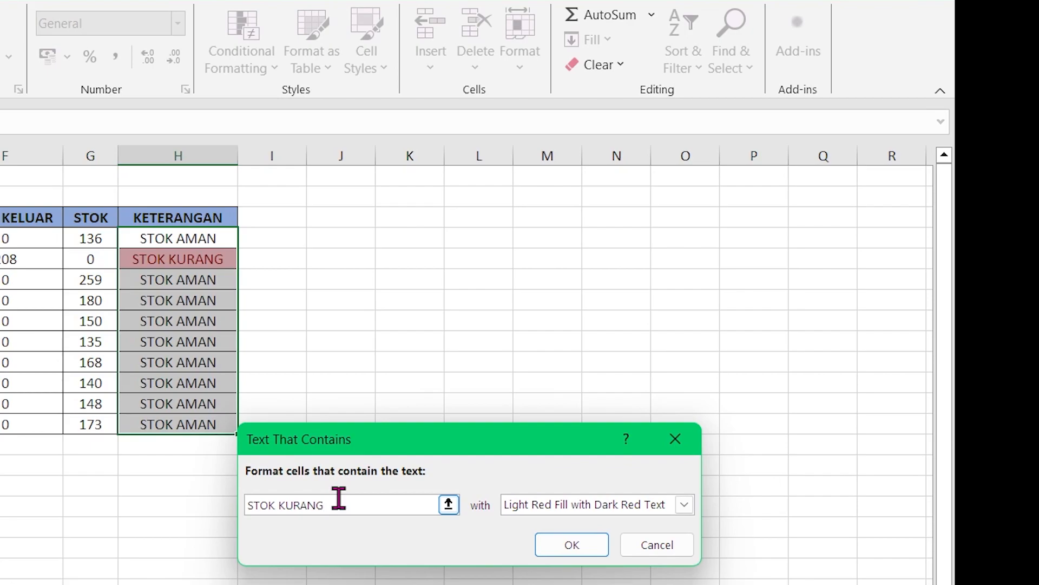
Step: Give the STOK KURANG rule a custom format with a dark red fill and white font, and apply the rule
left_click(684, 506)
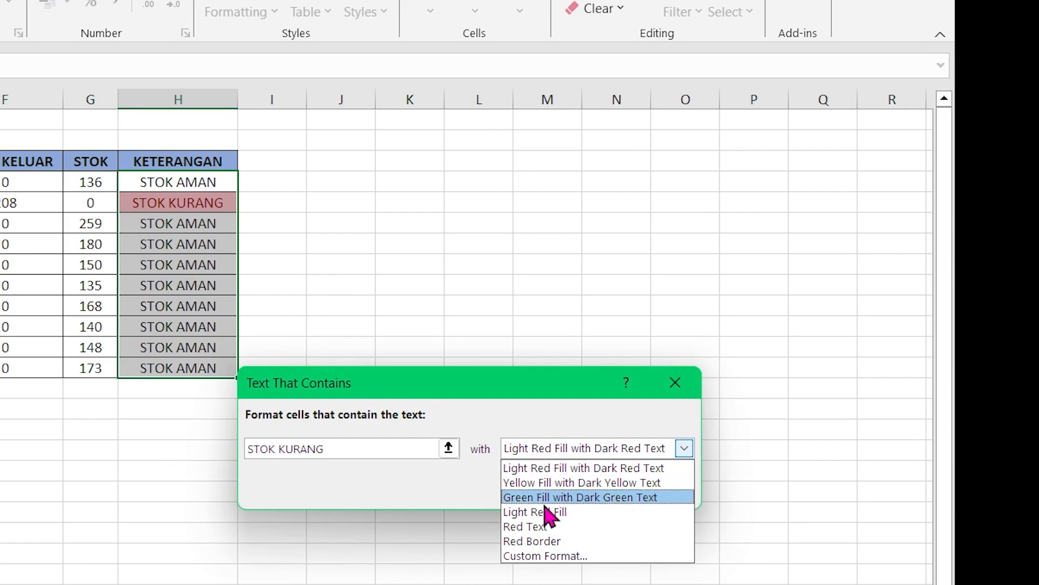
left_click(525, 556)
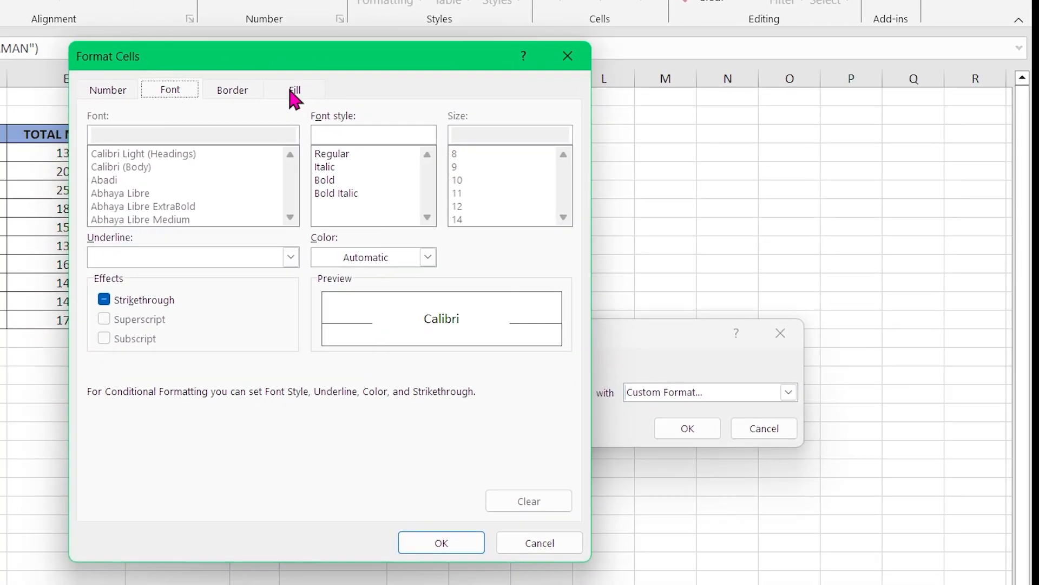
left_click(134, 112)
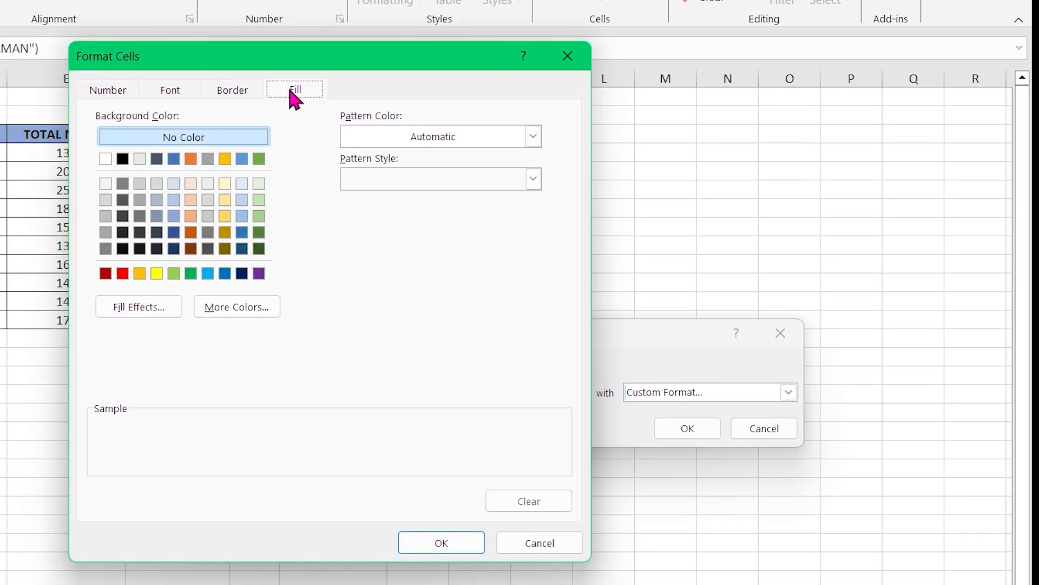
left_click(105, 274)
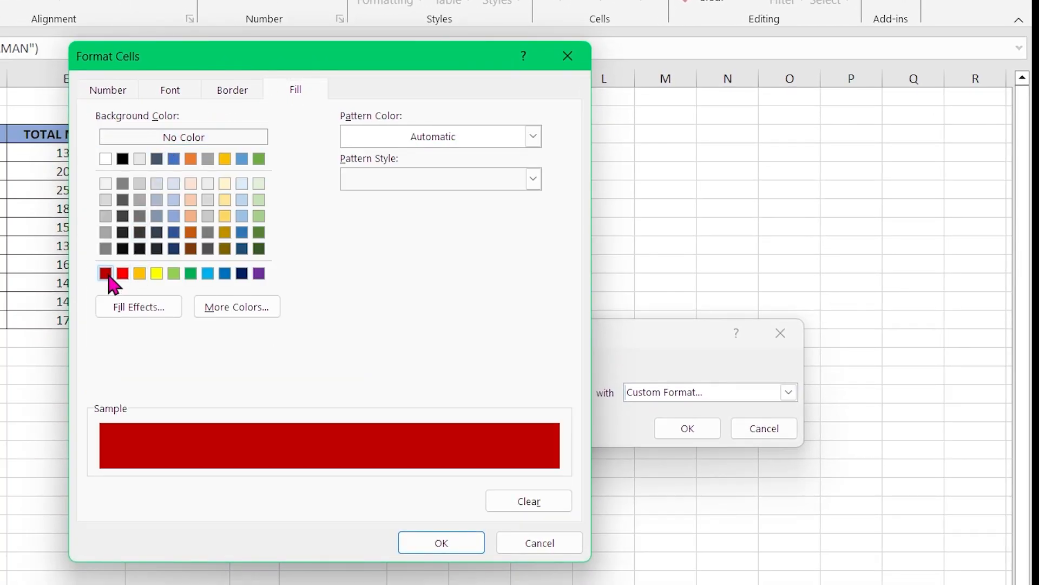
left_click(171, 91)
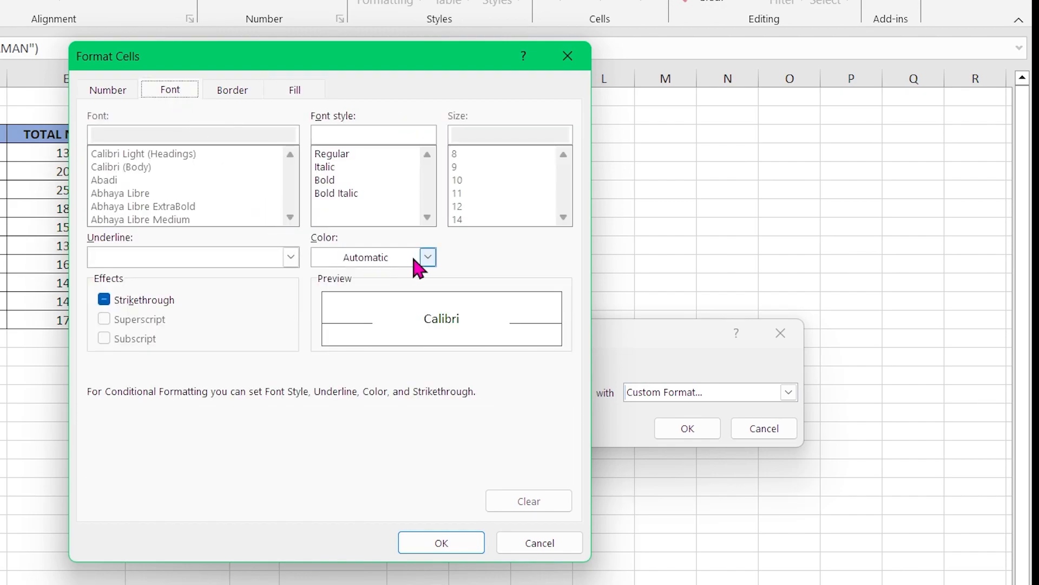
left_click(428, 257)
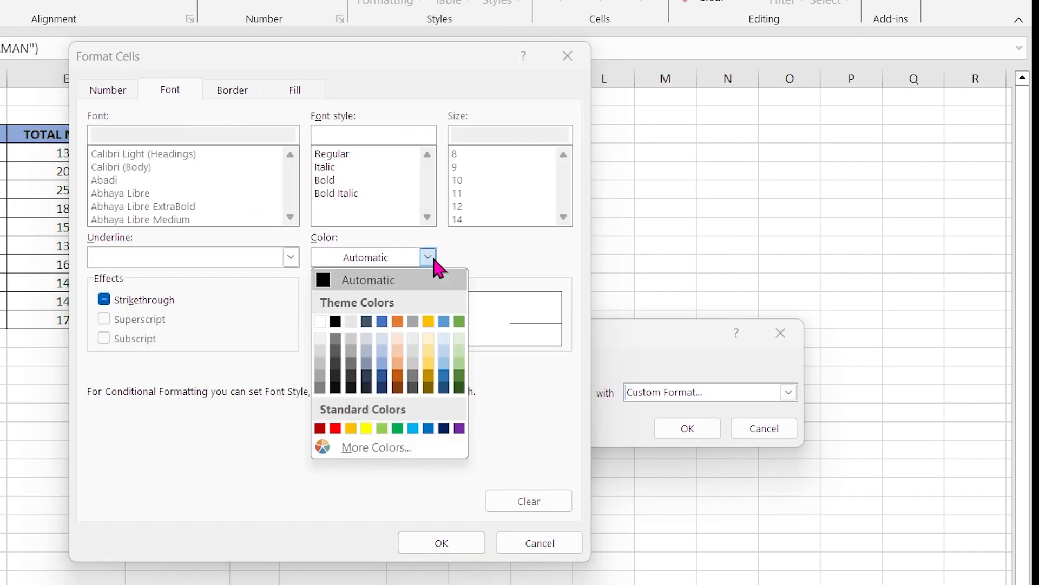
left_click(319, 323)
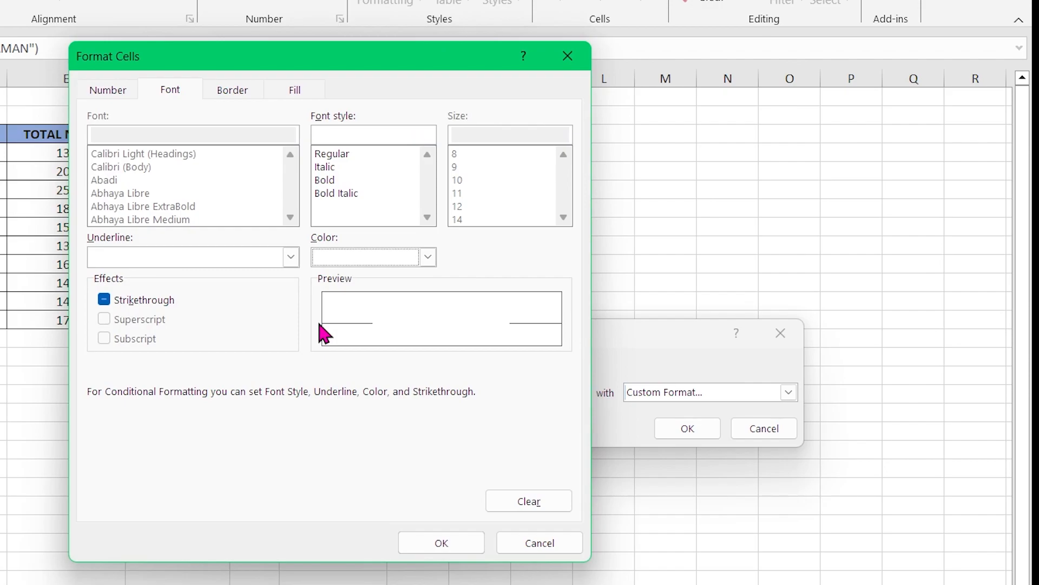
left_click(471, 544)
left_click(672, 431)
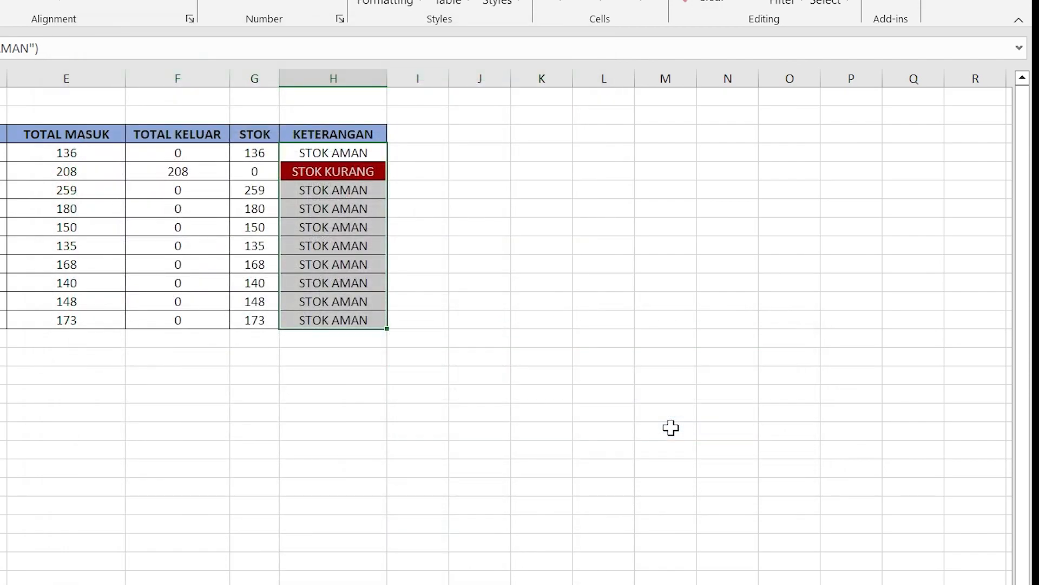
left_click(603, 467)
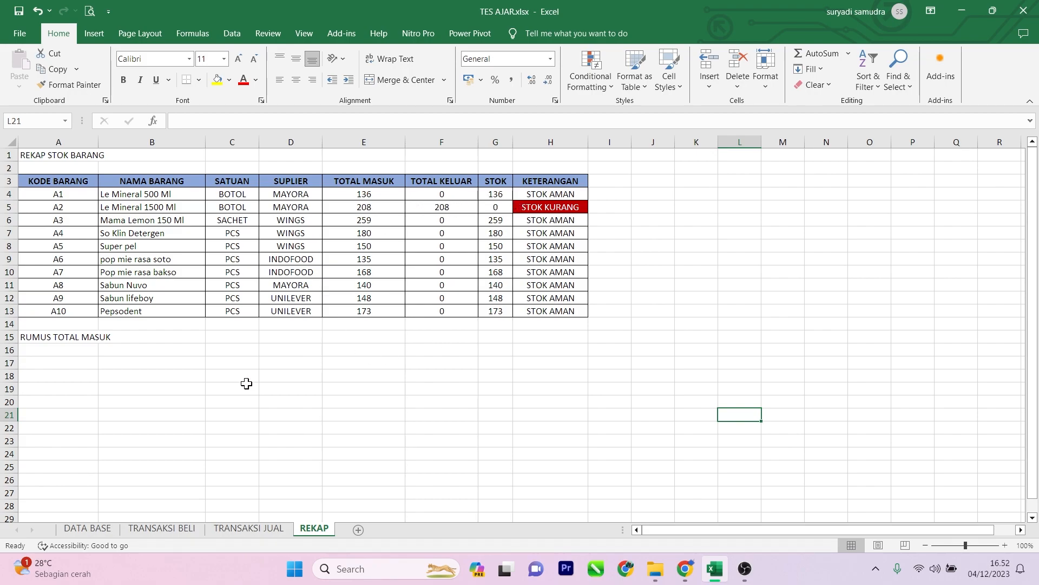
Step: On the TRANSAKSI BELI sheet, fill the last transaction row A53:G53 down to row 71
left_click(150, 533)
scroll(146, 368, "down", 4)
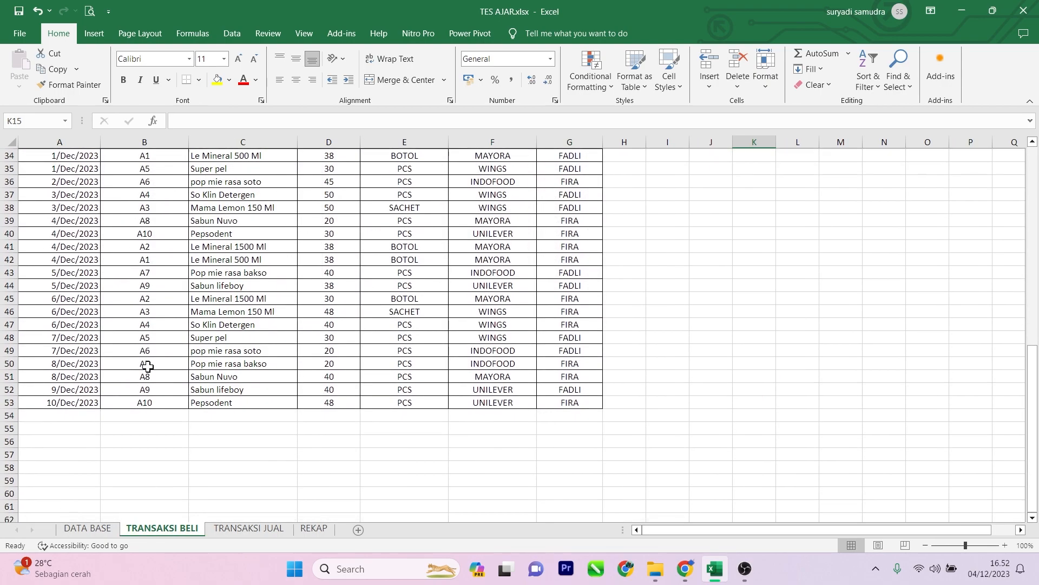
left_click_drag(67, 324, 560, 503)
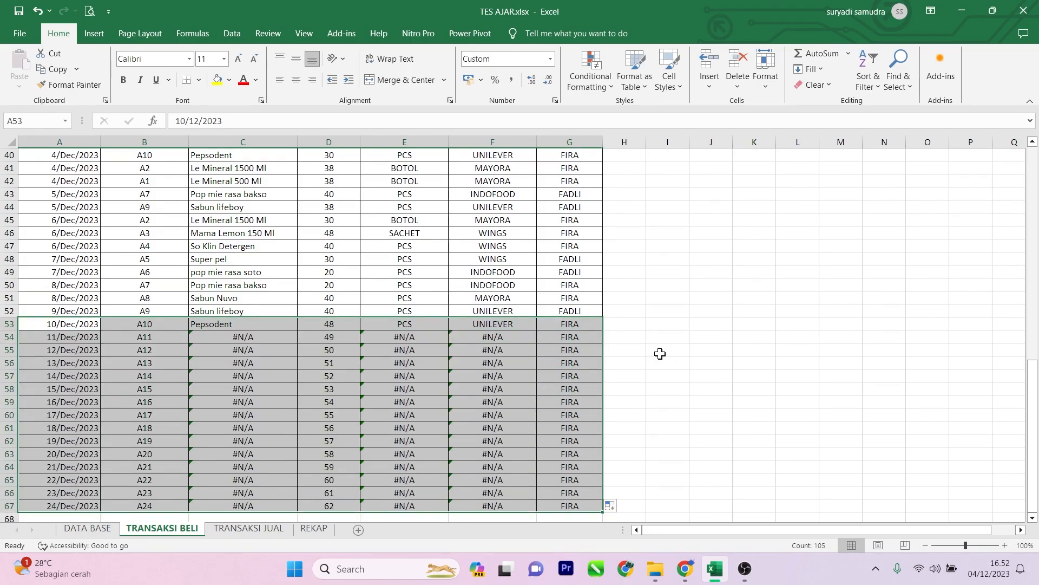
key("ctrl+z")
left_click(247, 361)
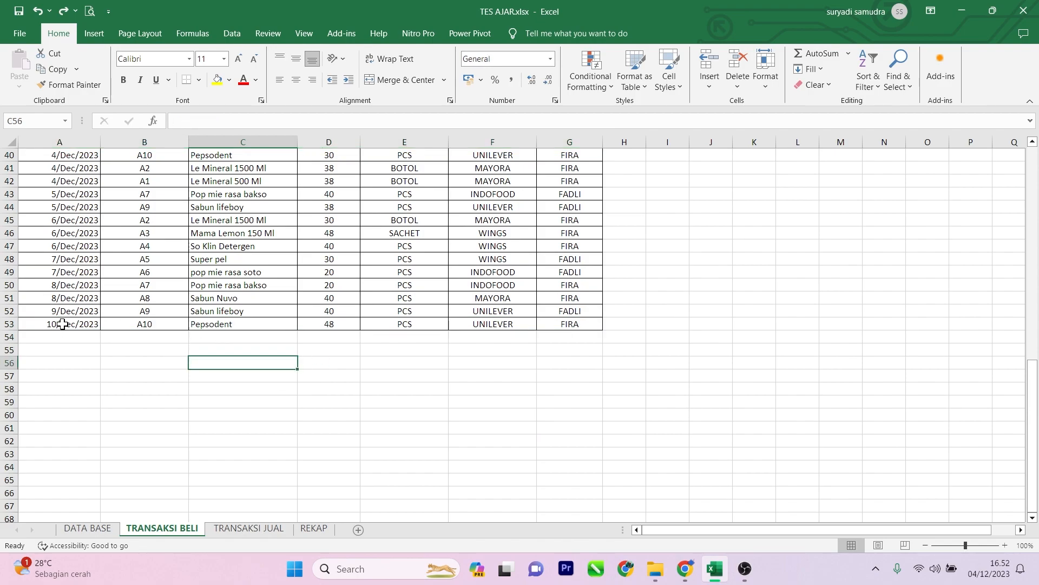
left_click(144, 331)
left_click_drag(87, 320, 588, 330)
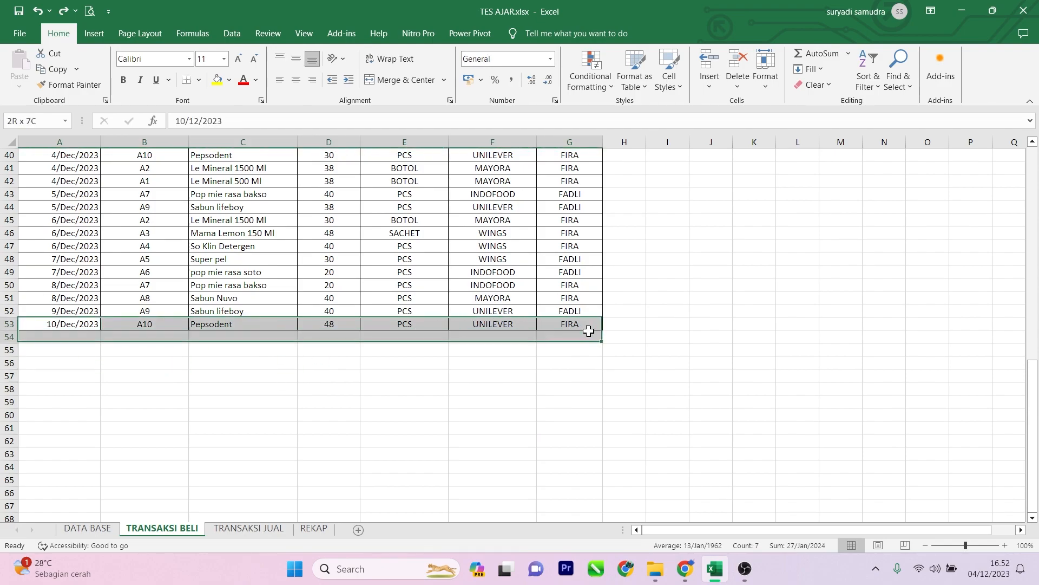
left_click_drag(62, 324, 552, 491)
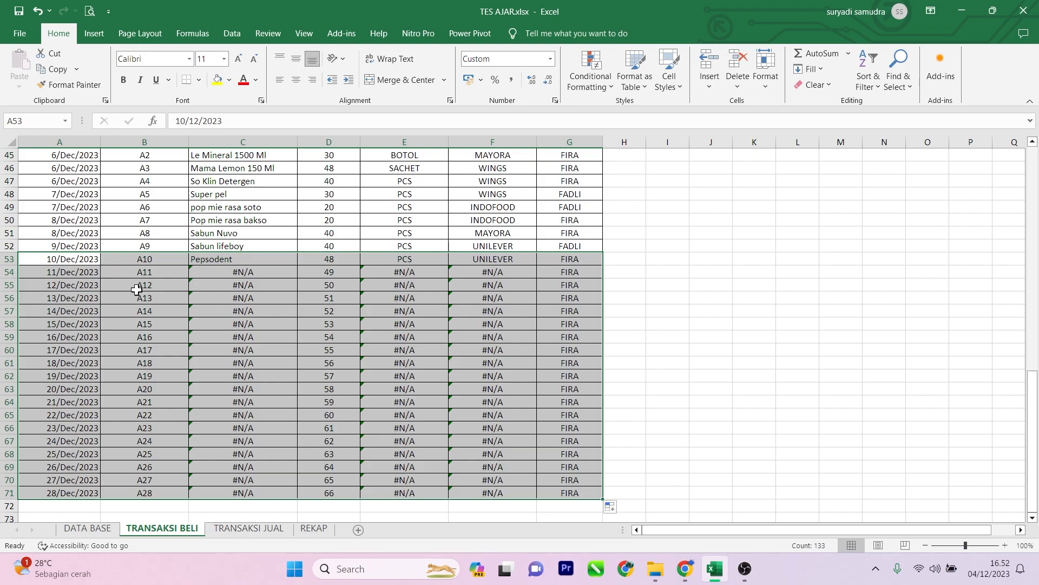
Step: Clear the filled entries in A54:B71, D54:D71 and G54:G71, keeping the lookup formulas in columns C, E and F
left_click_drag(82, 275, 155, 496)
key("Delete")
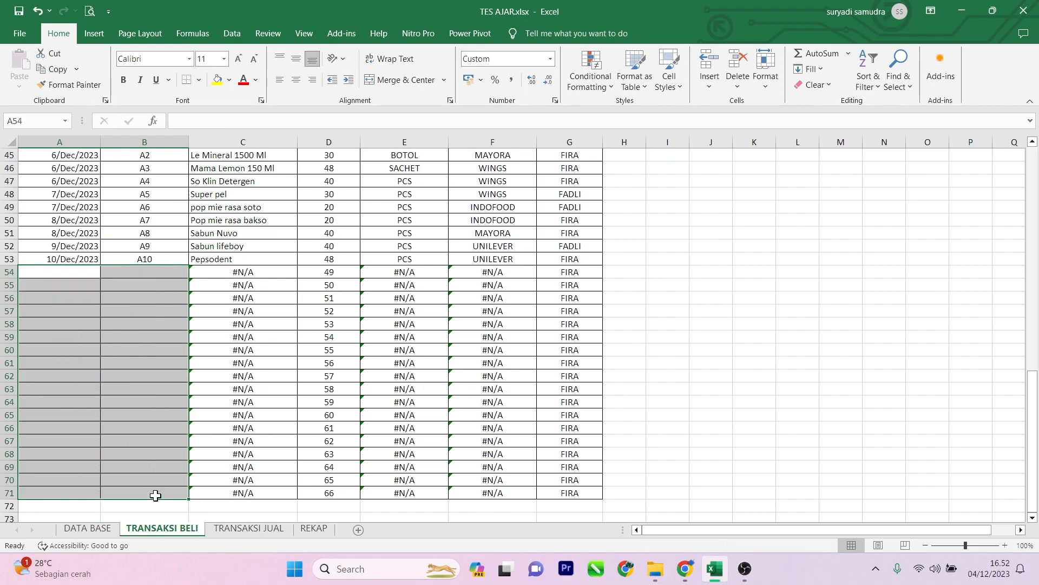
left_click_drag(336, 272, 316, 493)
key("Delete")
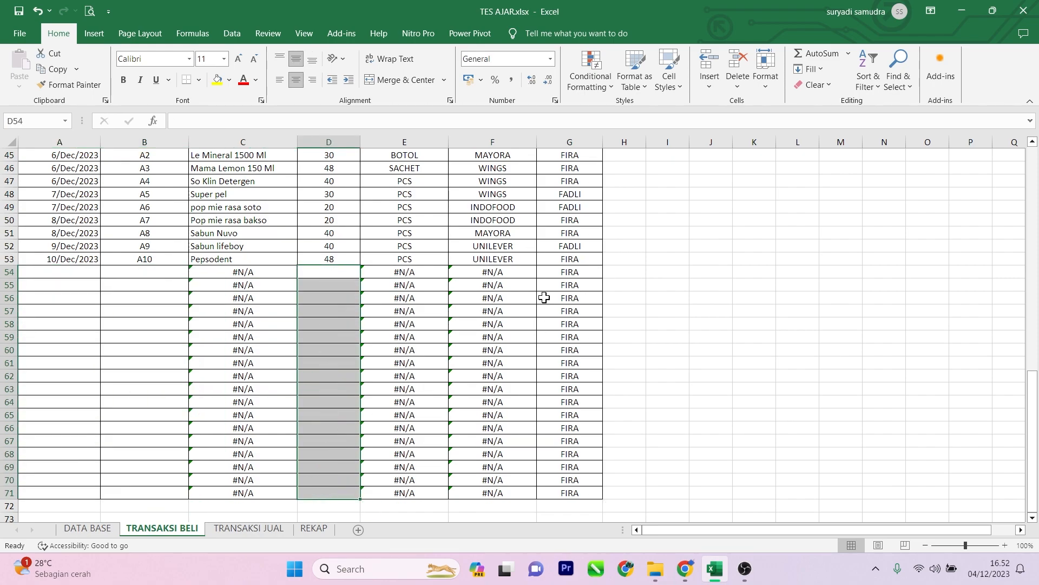
left_click_drag(564, 272, 580, 494)
key("Delete")
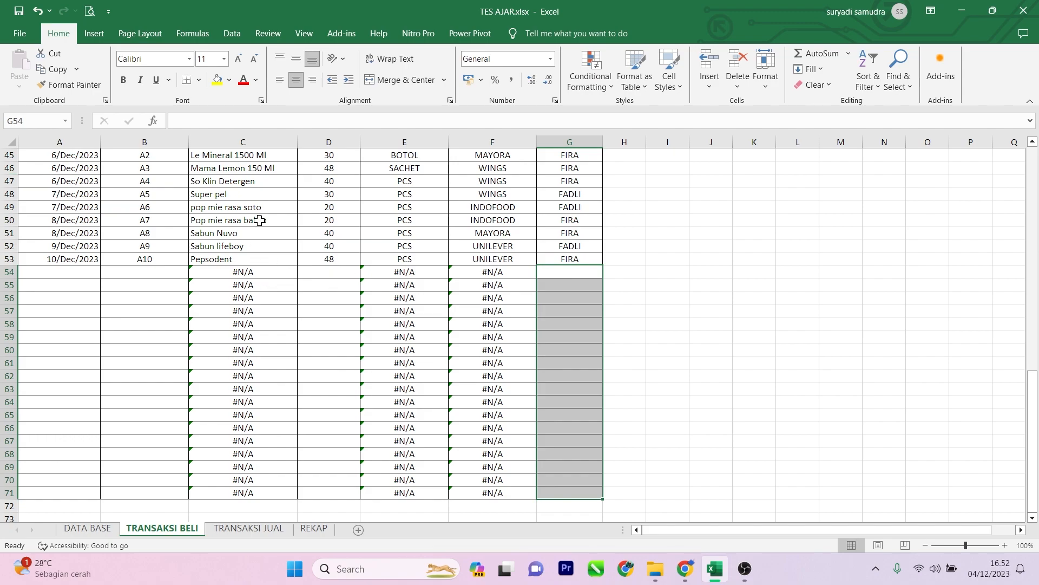
Step: Enter a purchase in row 54 with date 6/12, item code A2, quantity 100 and the staff member's name in column G
left_click(79, 272)
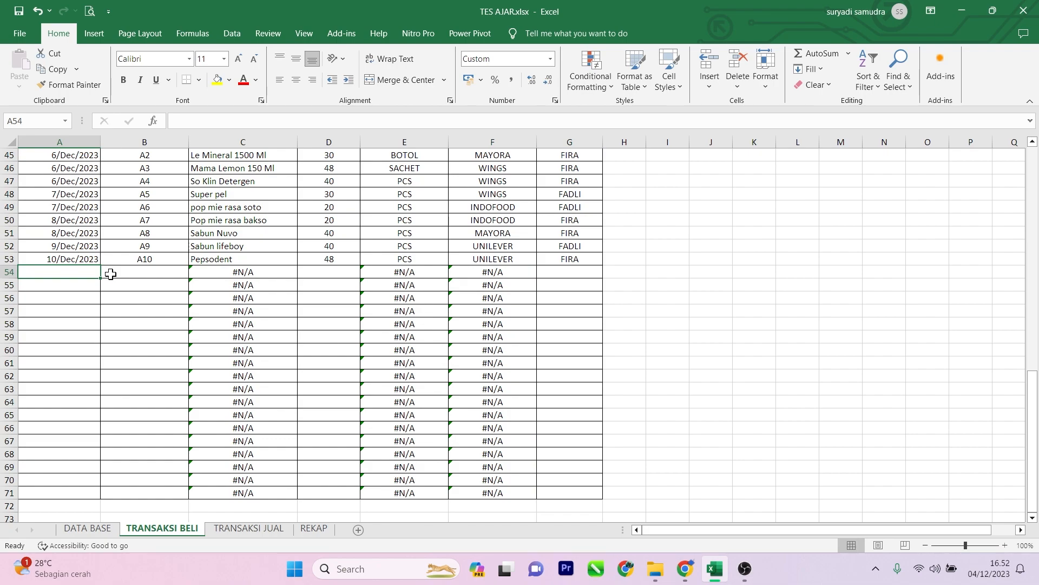
type("6/12")
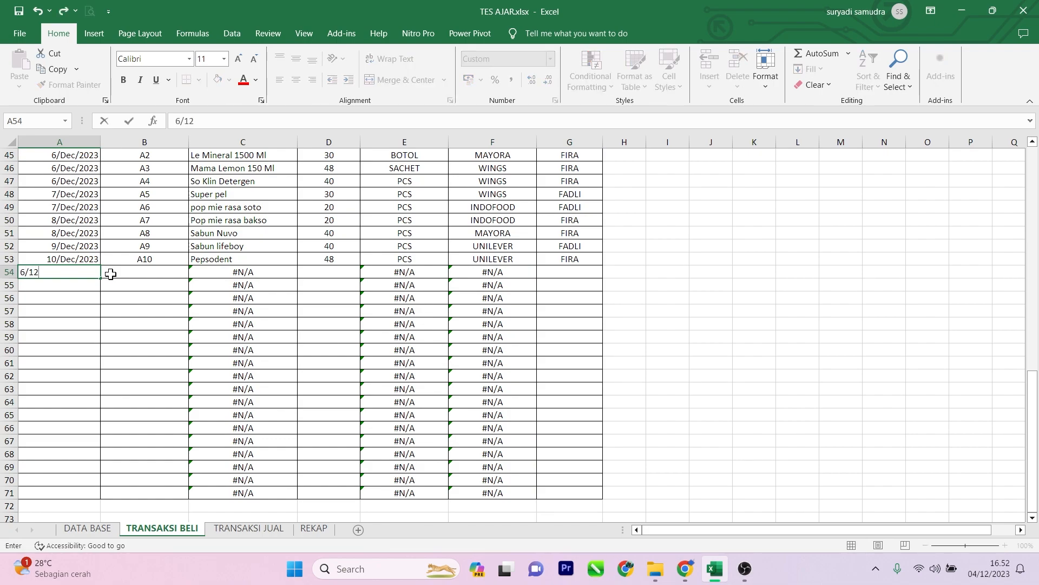
left_click(110, 274)
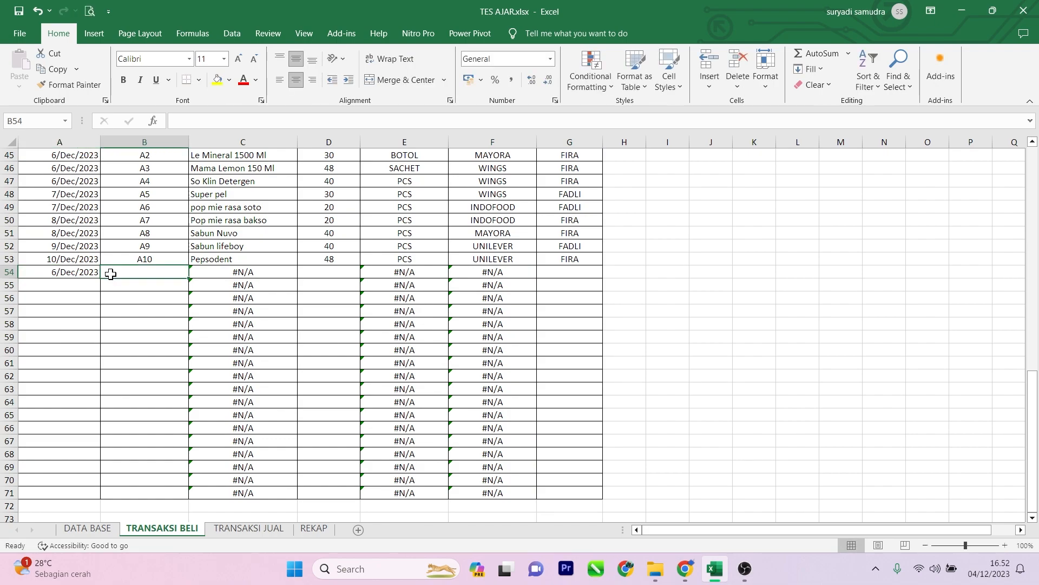
type("A2")
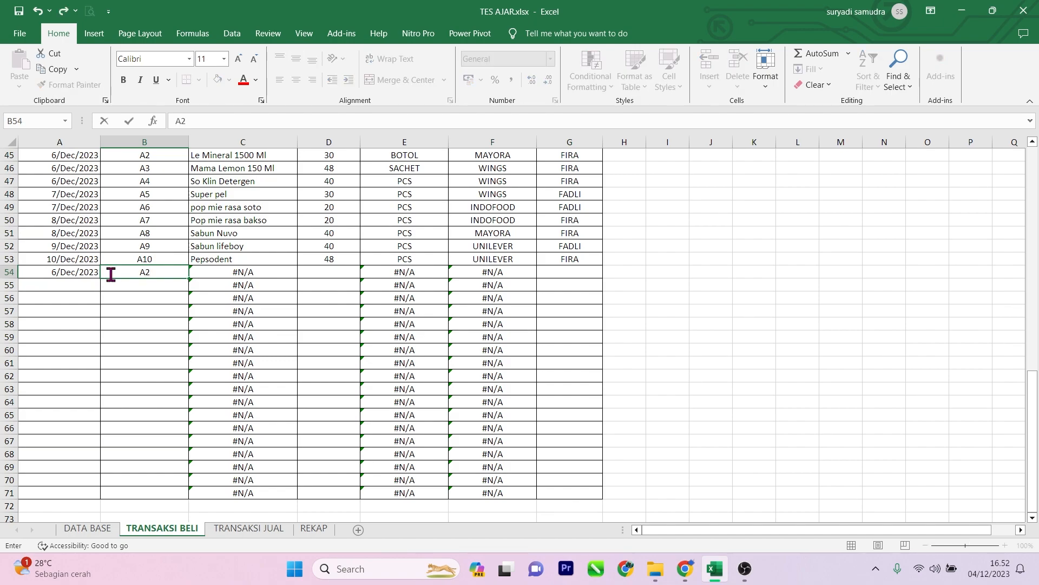
key("Tab")
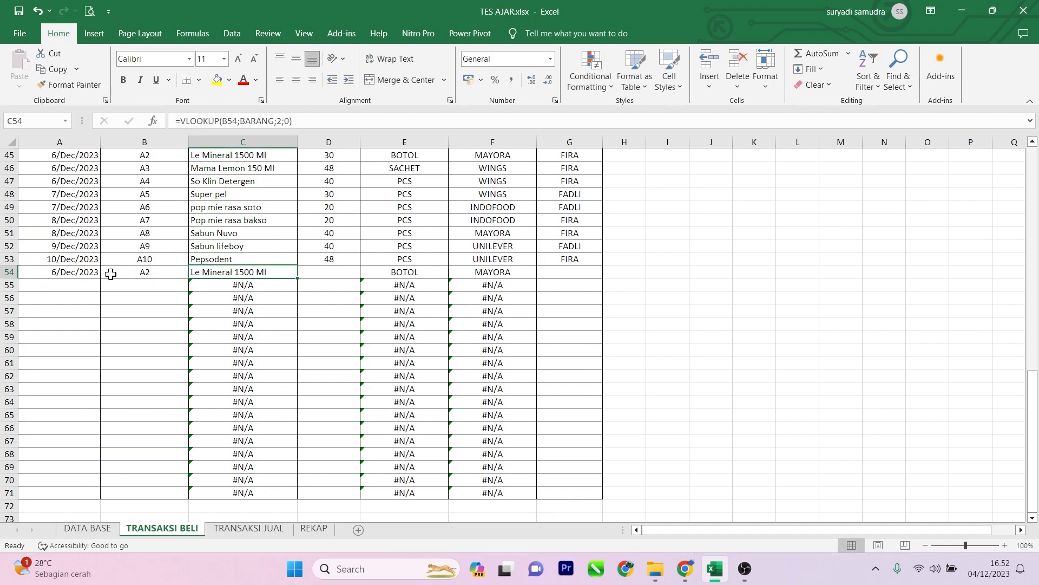
key("Tab")
type("10")
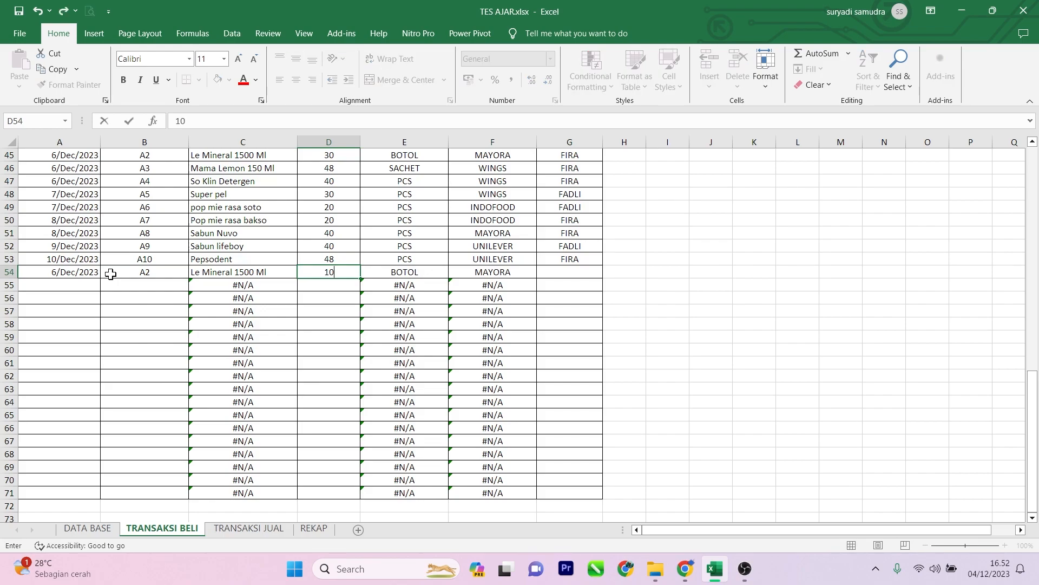
key("Return")
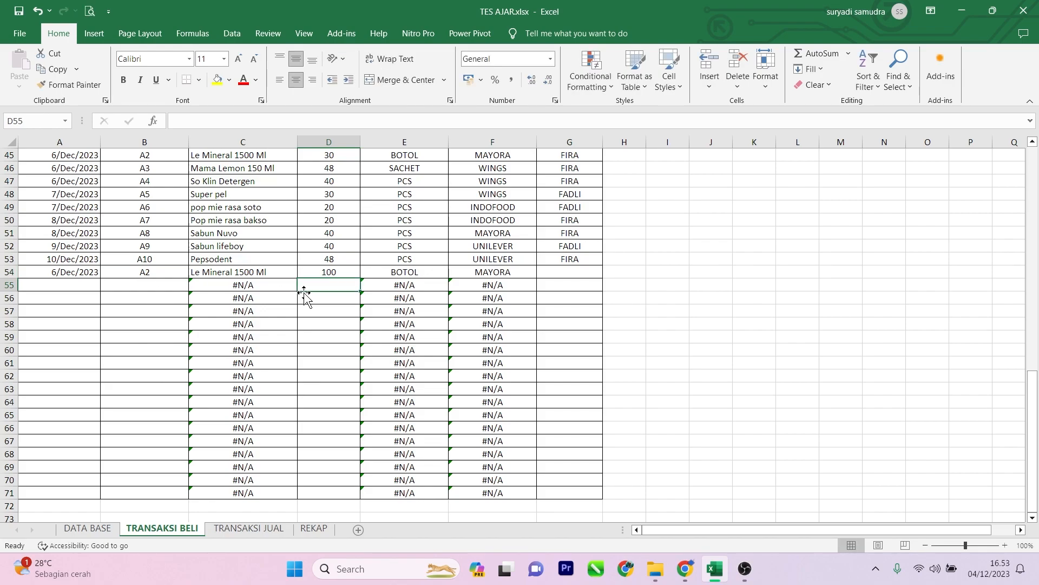
left_click(581, 271)
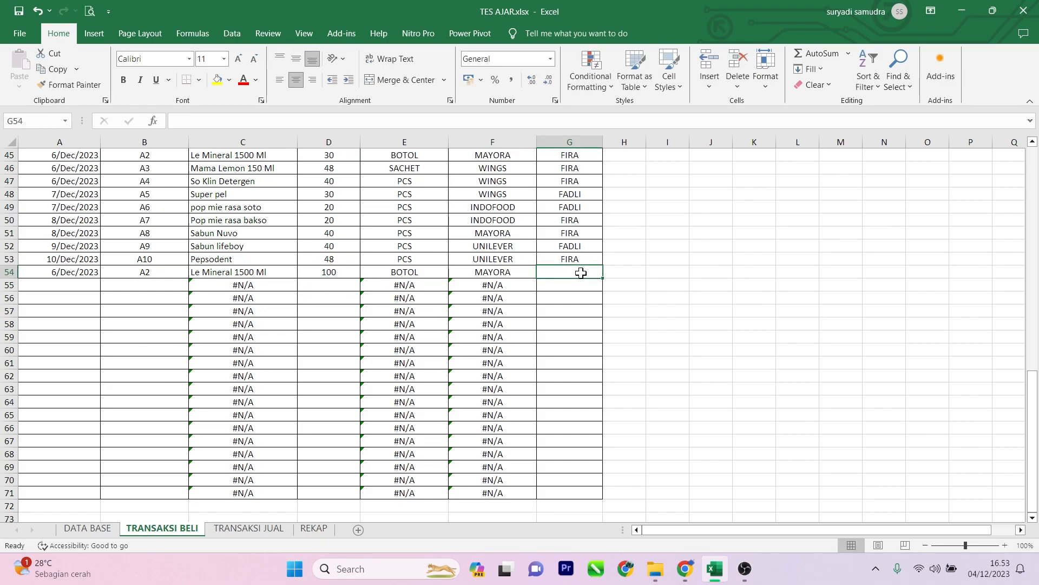
type("FADLI")
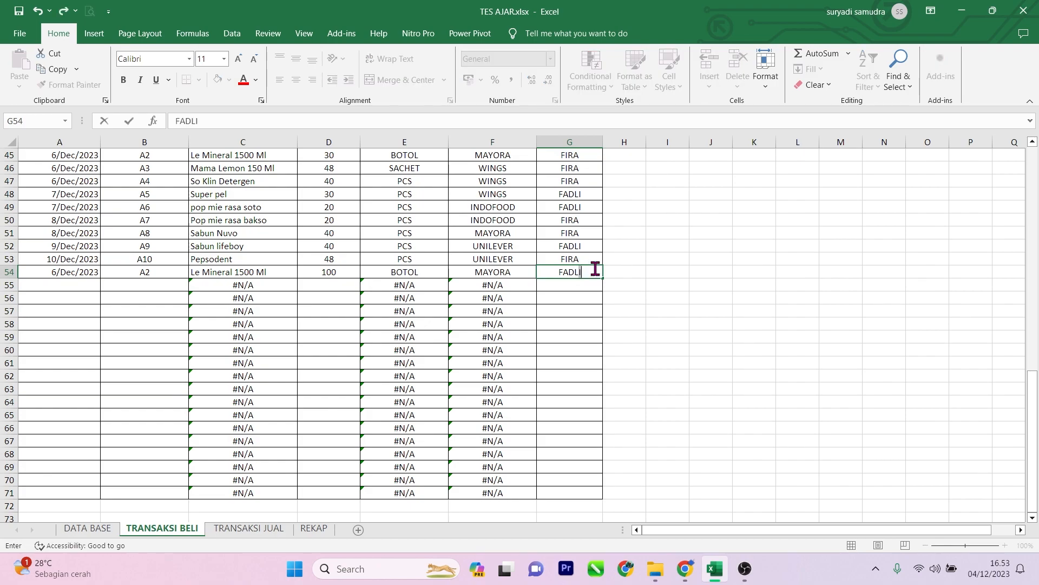
key("Return")
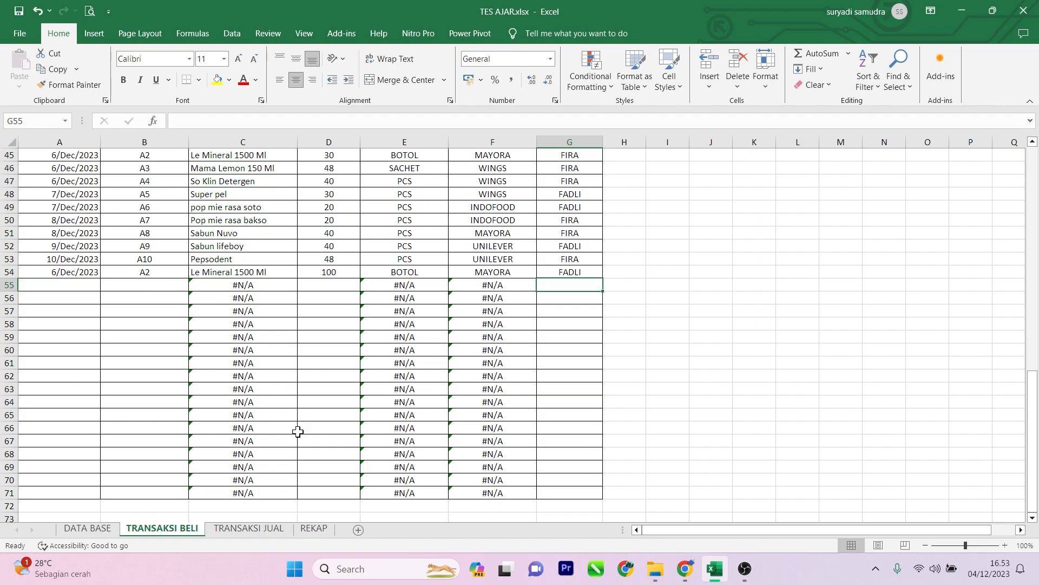
Step: Check the TOTAL MASUK, STOK and KETERANGAN values of item A2 on the REKAP sheet
left_click(313, 528)
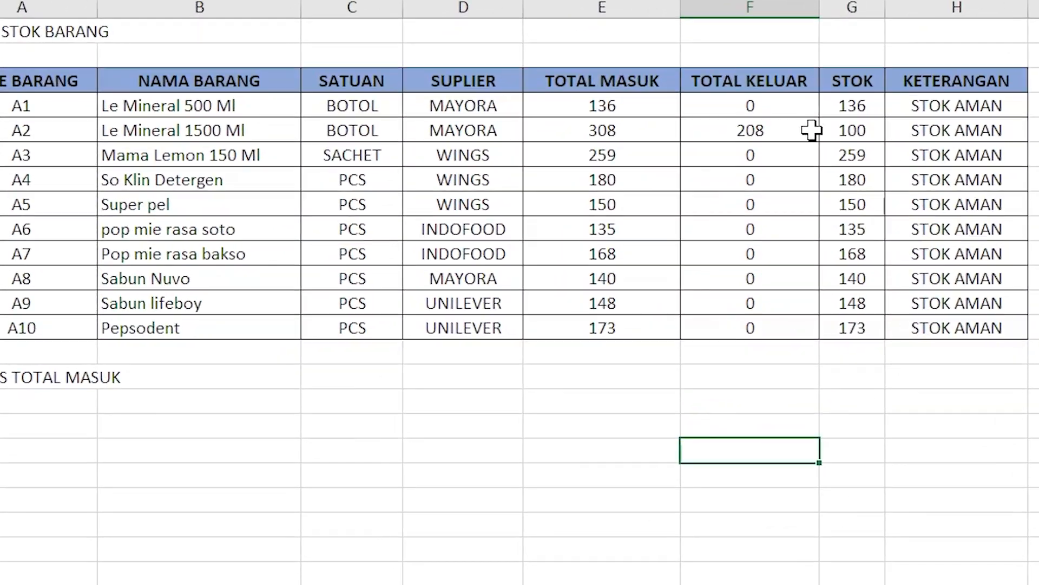
left_click(663, 181)
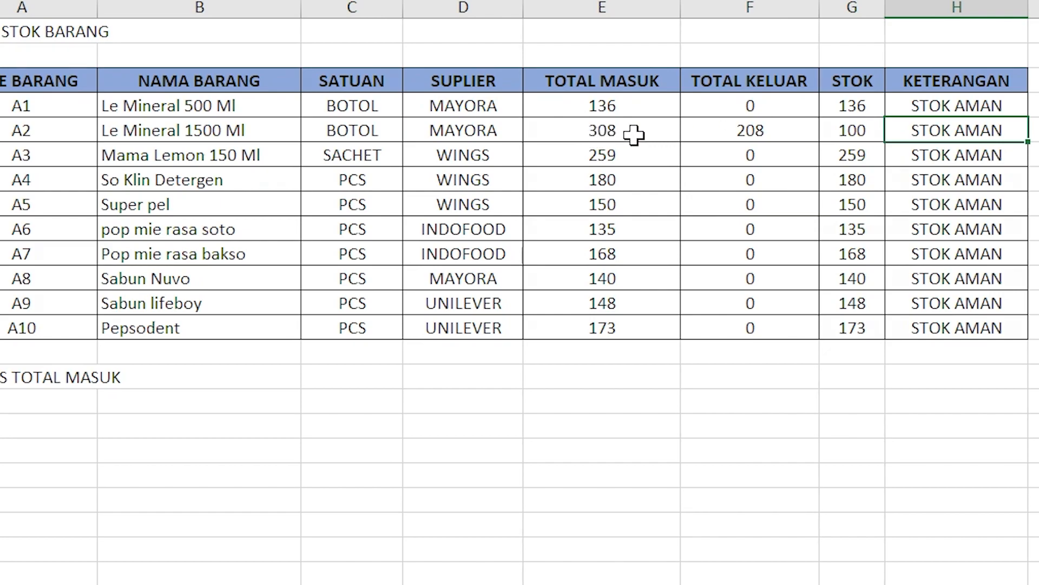
left_click(870, 129)
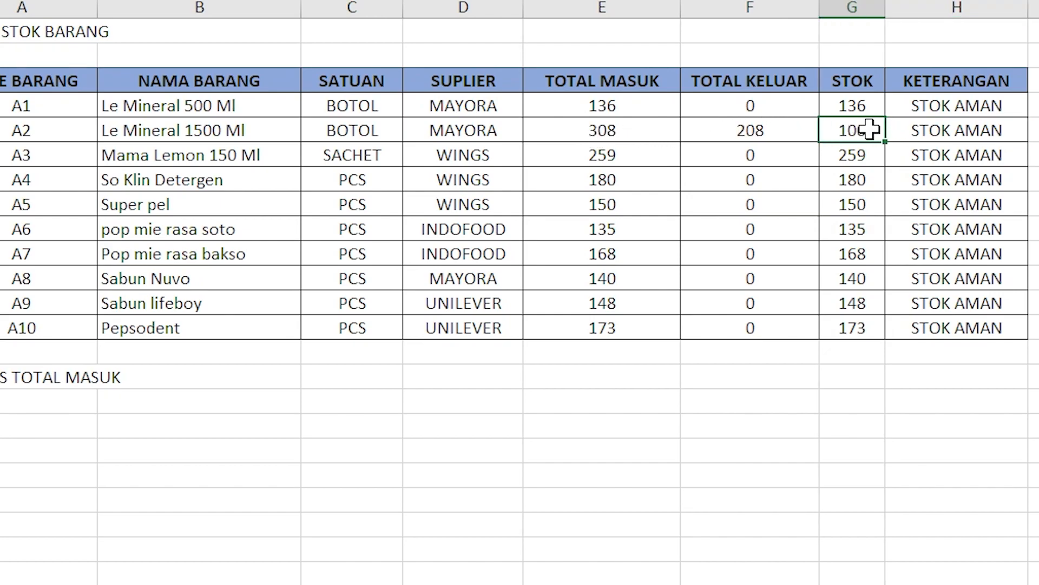
Step: Examine empty row 7 and its lookup formulas on TRANSAKSI JUAL, and review the other sheets, ending on DATA BASE
left_click(433, 583)
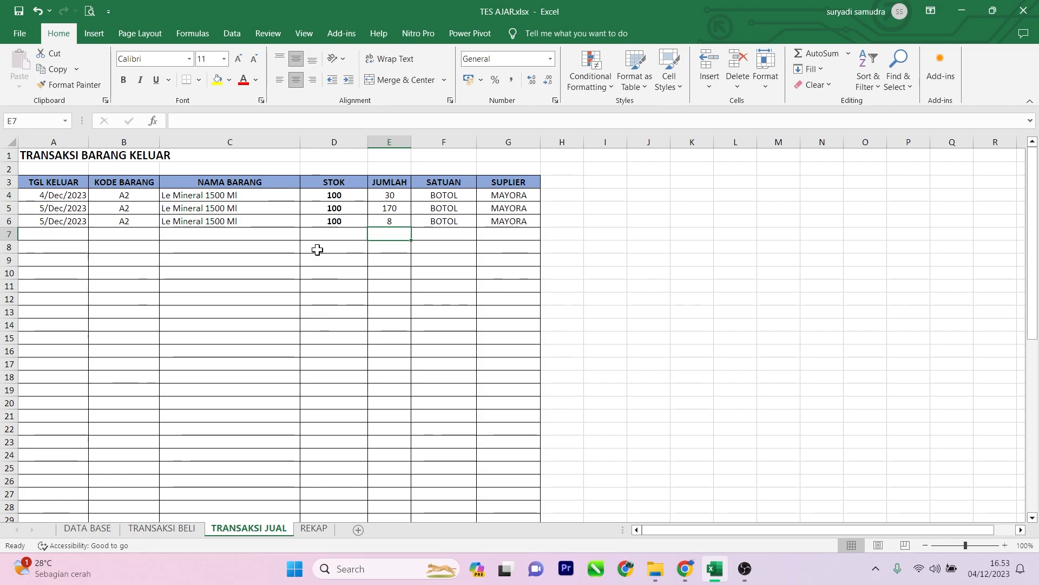
left_click(244, 234)
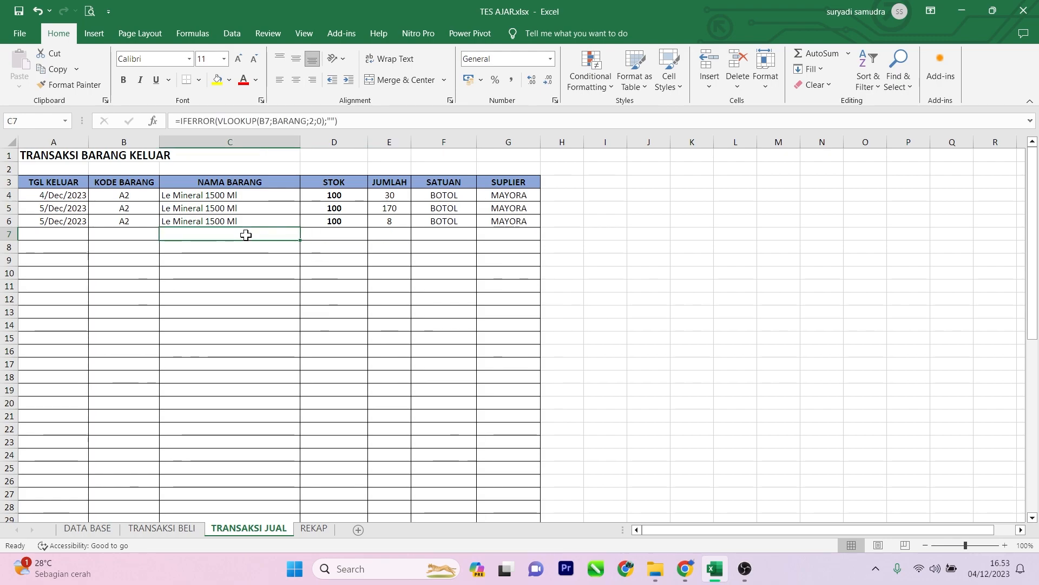
left_click(140, 230)
left_click(63, 230)
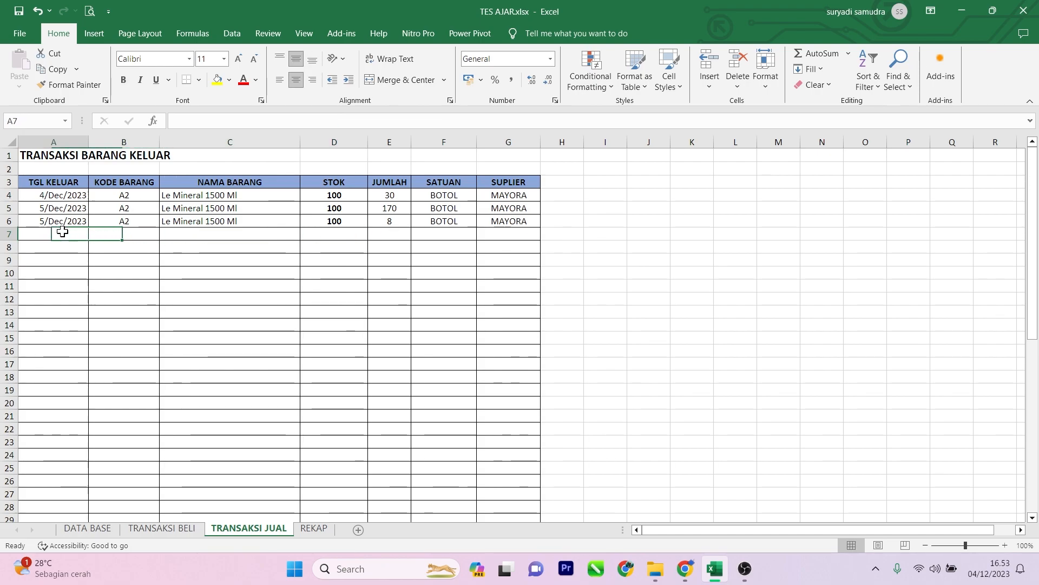
left_click(340, 239)
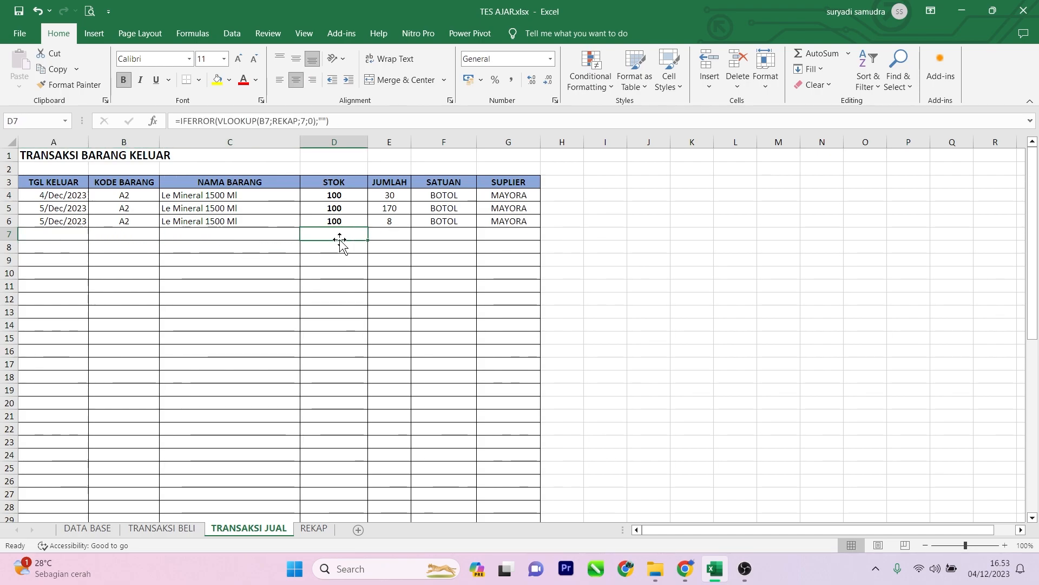
left_click(317, 529)
left_click(279, 529)
left_click(179, 529)
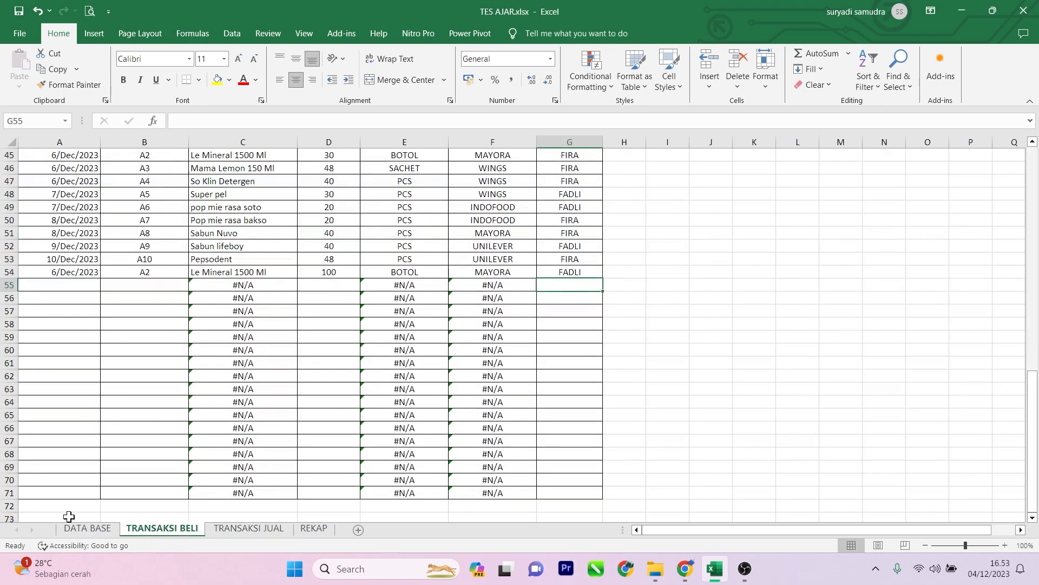
left_click(81, 528)
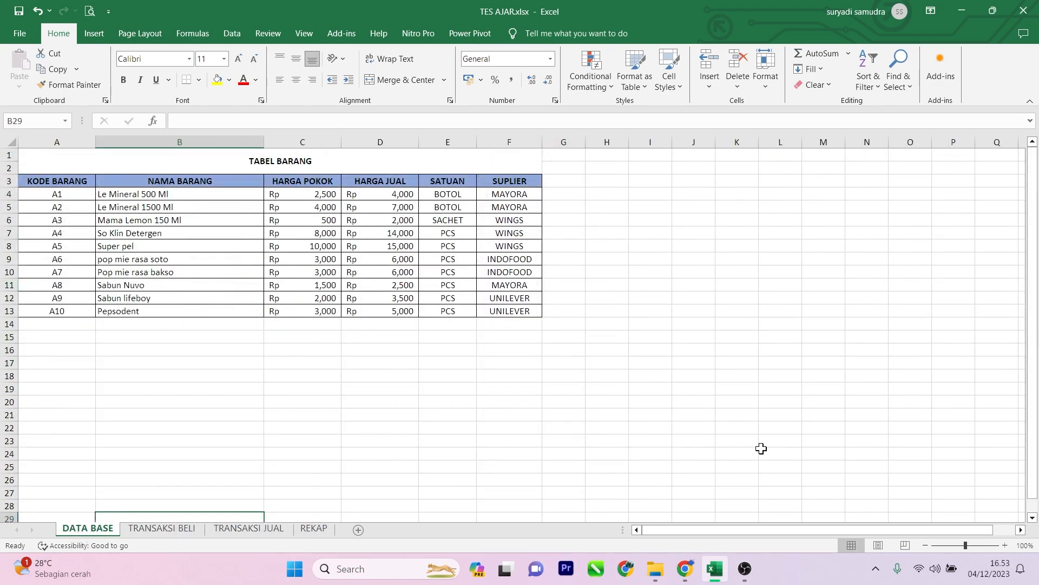